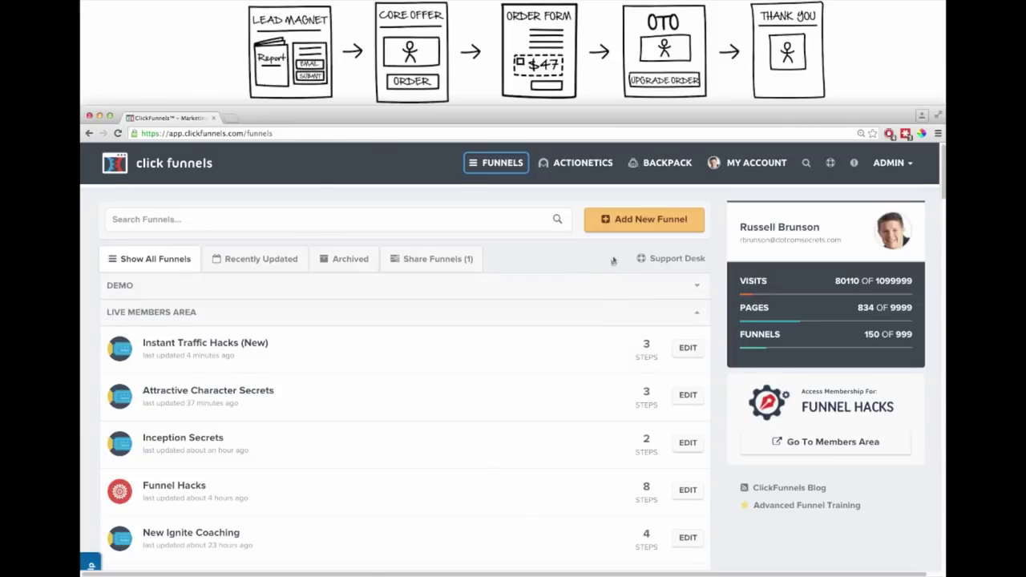
Step: Open the Add New Funnel dialog from the Funnels dashboard
click(633, 222)
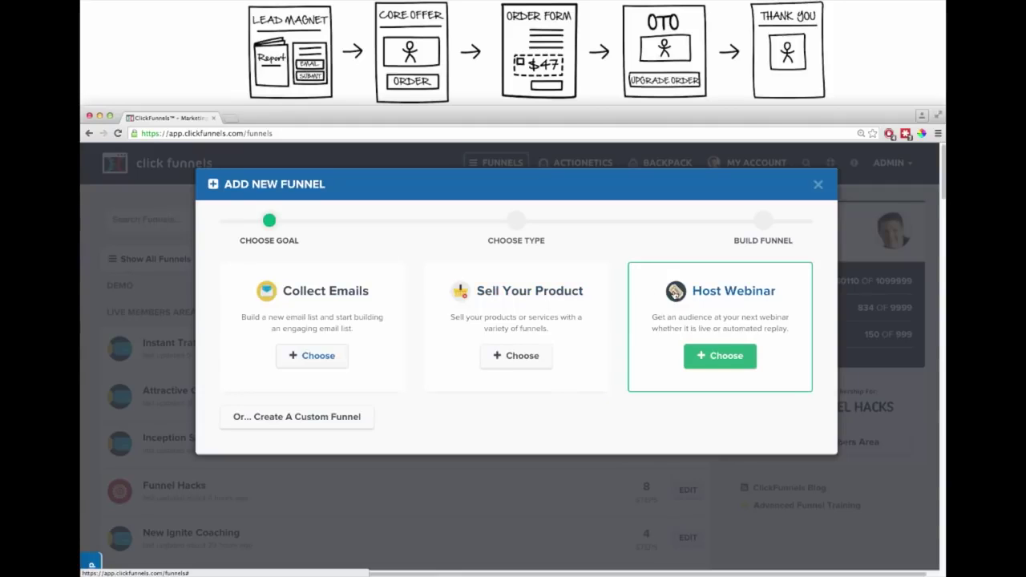
Step: Choose Sell Your Product as the funnel goal with the Sales Funnel type
click(720, 359)
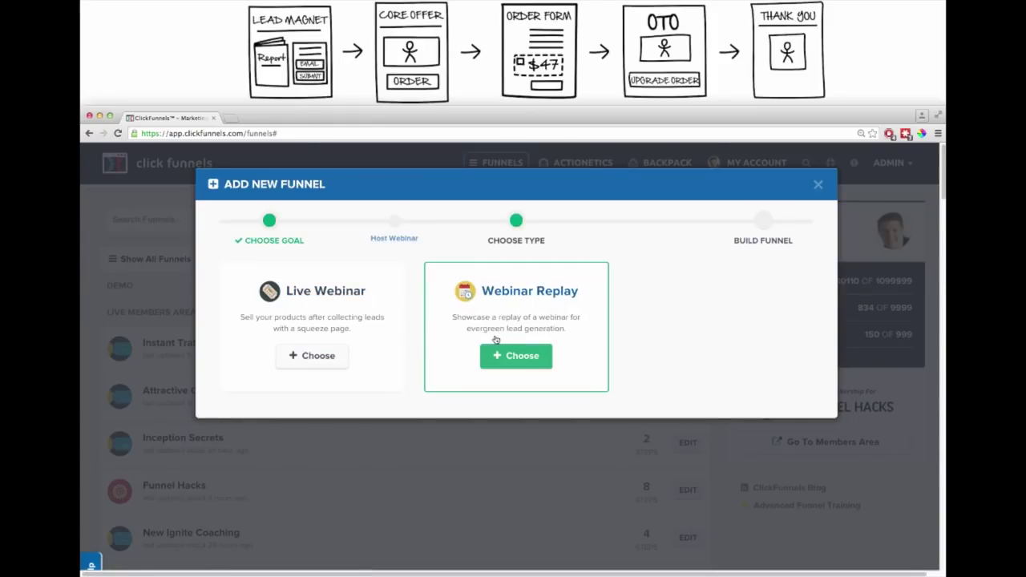
click(383, 239)
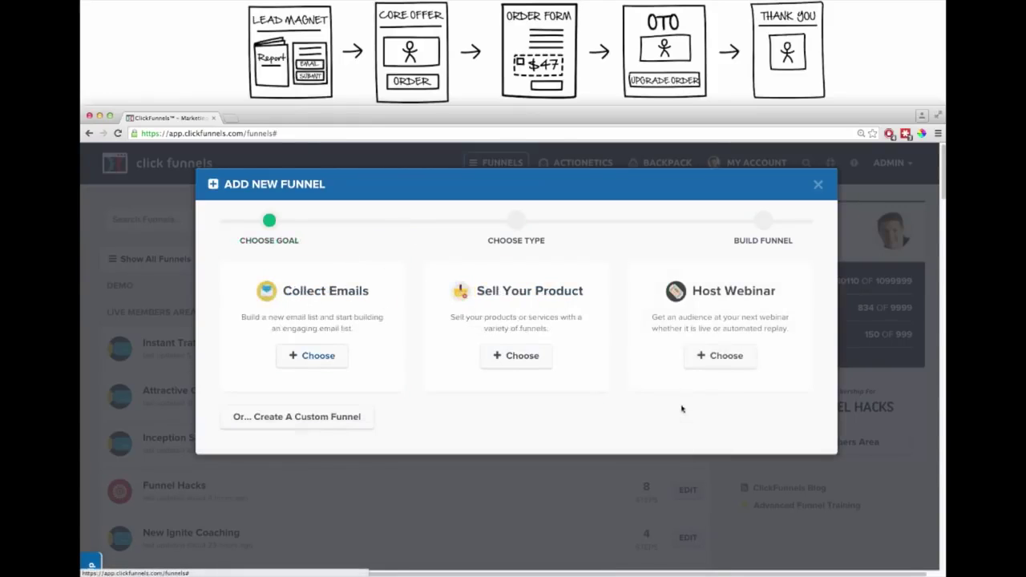
click(521, 318)
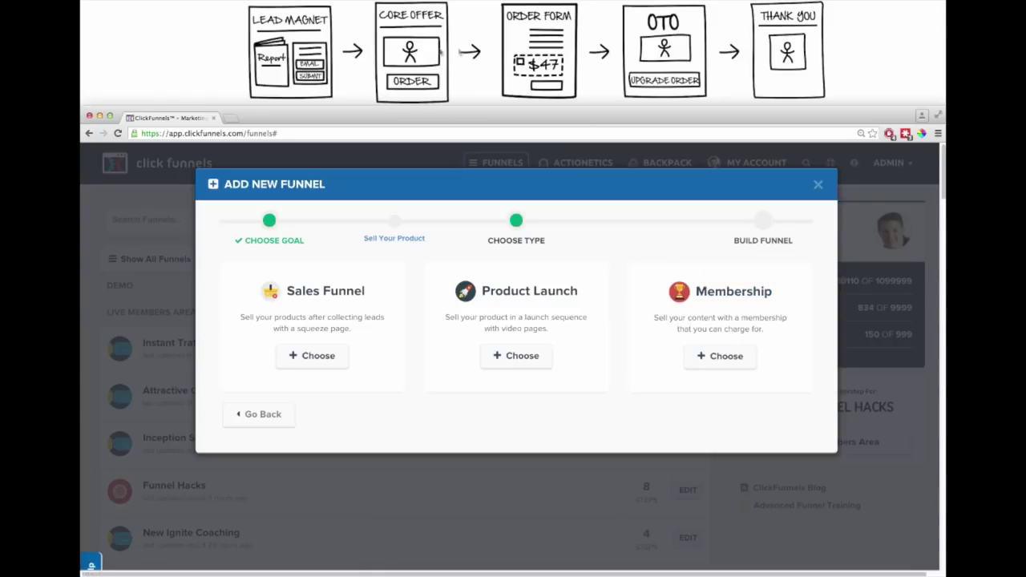
click(310, 355)
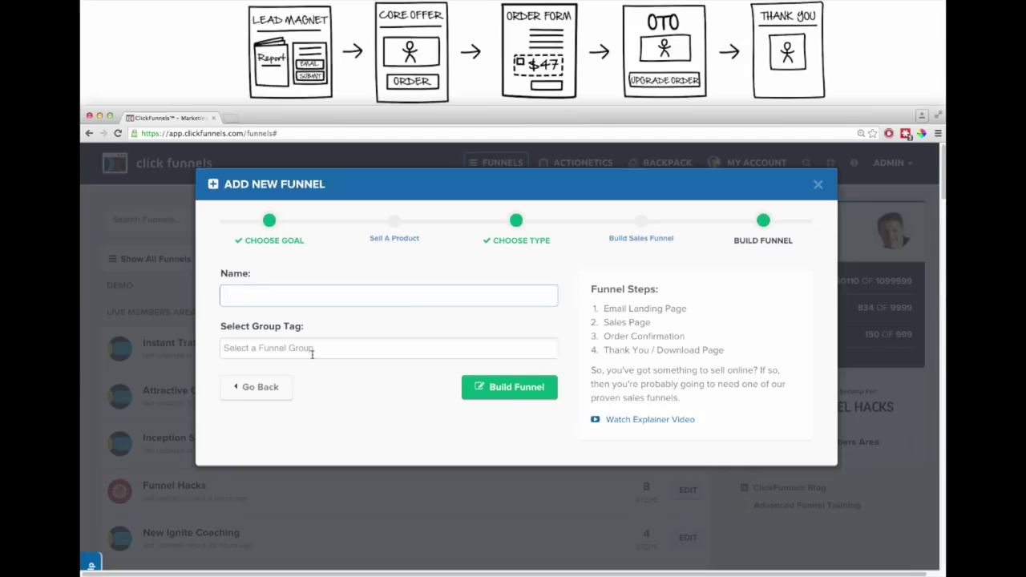
Step: Name the funnel 'Demo Funnel', tag it demo, and build it
text(Demo Fu)
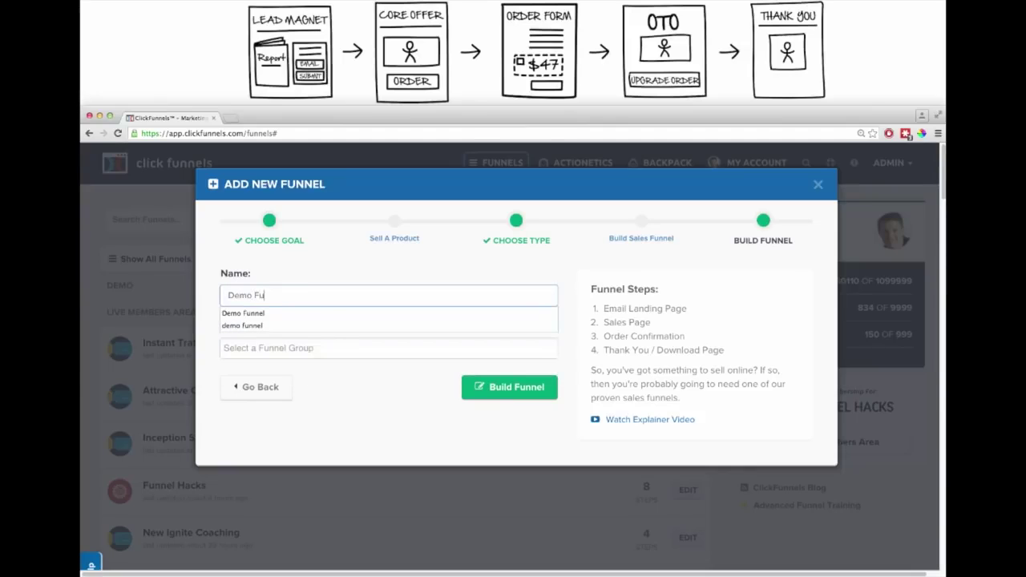
text(nnel)
click(278, 348)
text(demo)
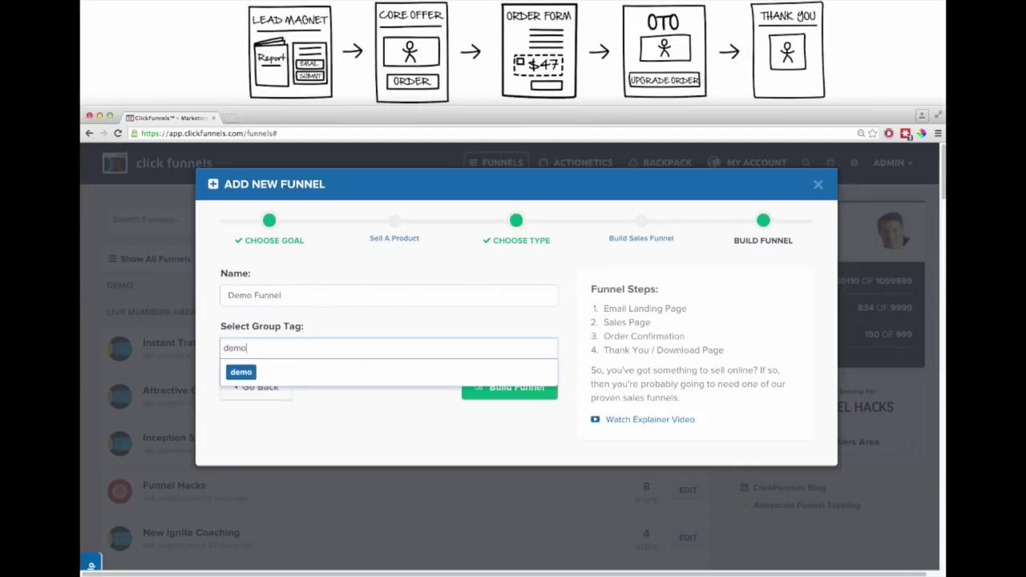
click(241, 372)
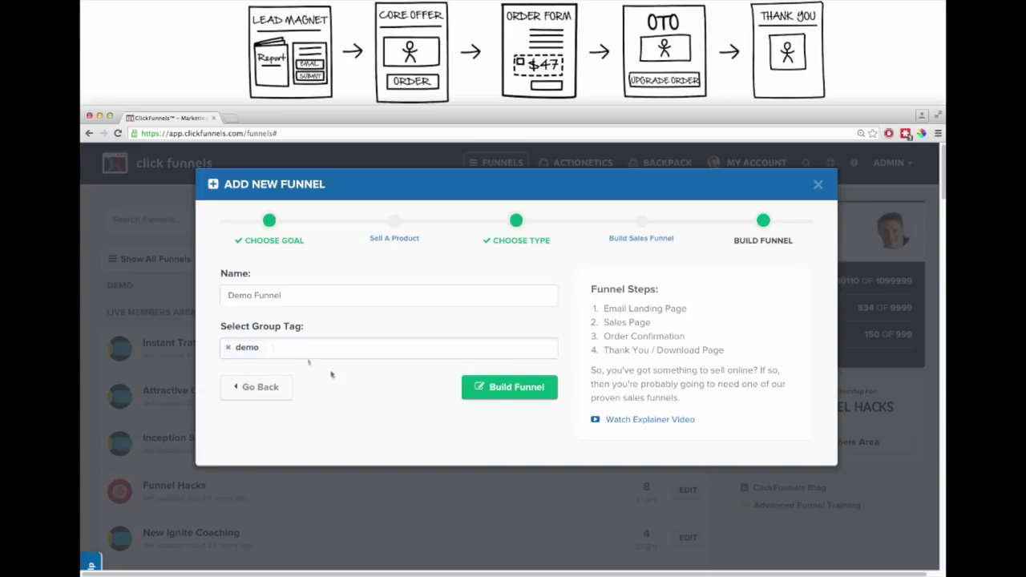
click(507, 390)
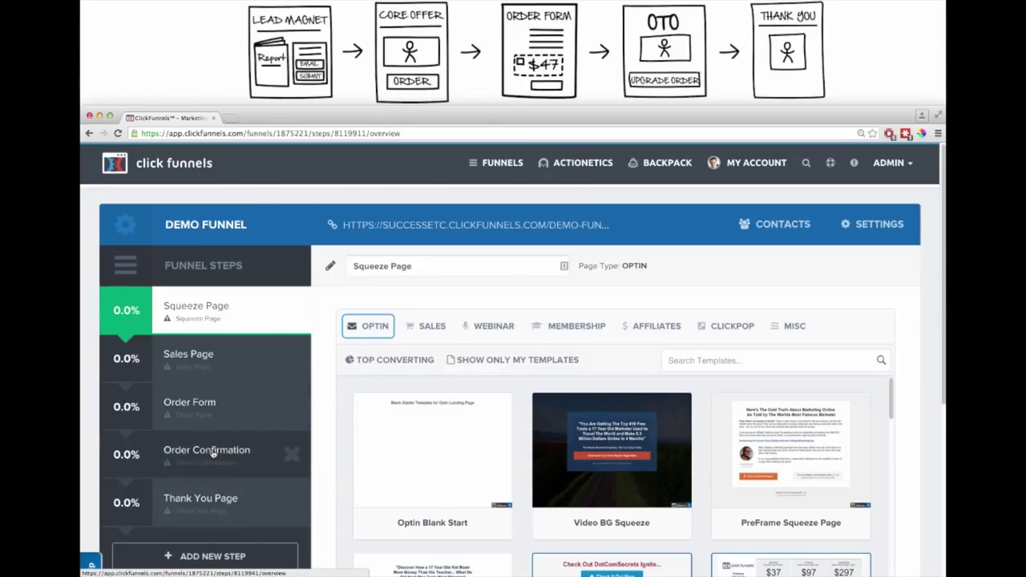
Step: Delete the Order Confirmation step, add an 'OTO Page' step, and drag it above Thank You Page
click(293, 456)
click(547, 189)
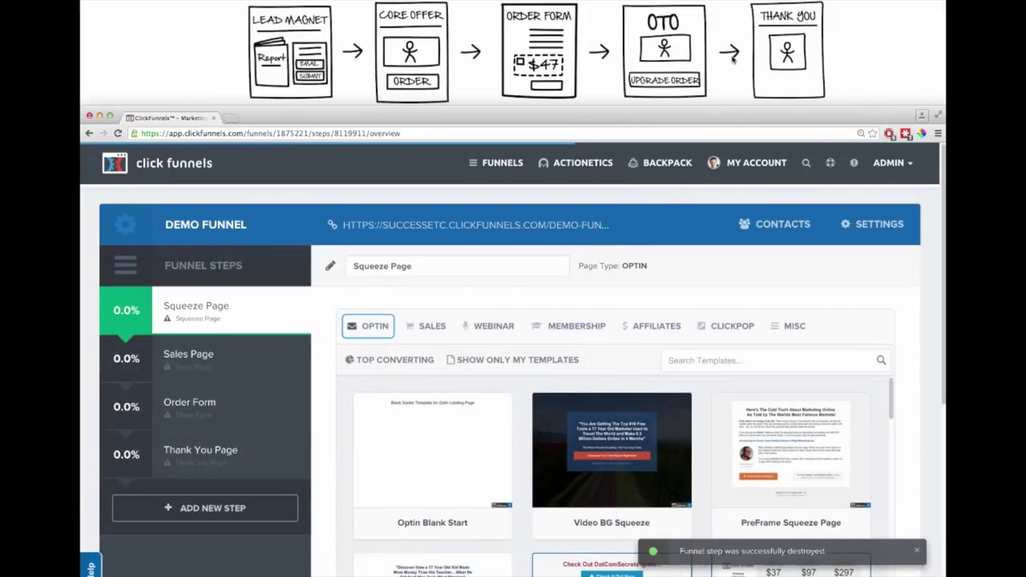
click(203, 512)
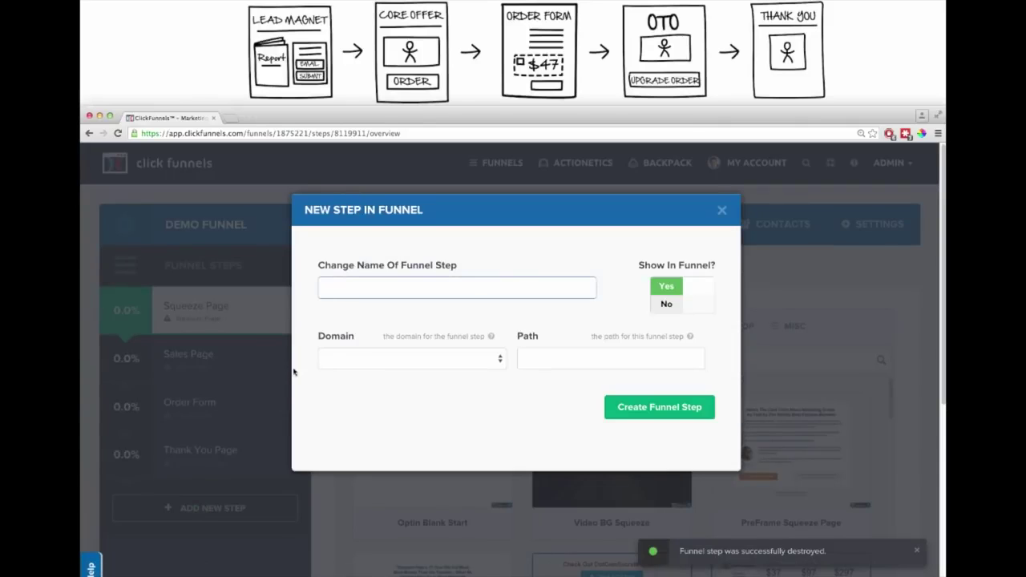
text(OTo)
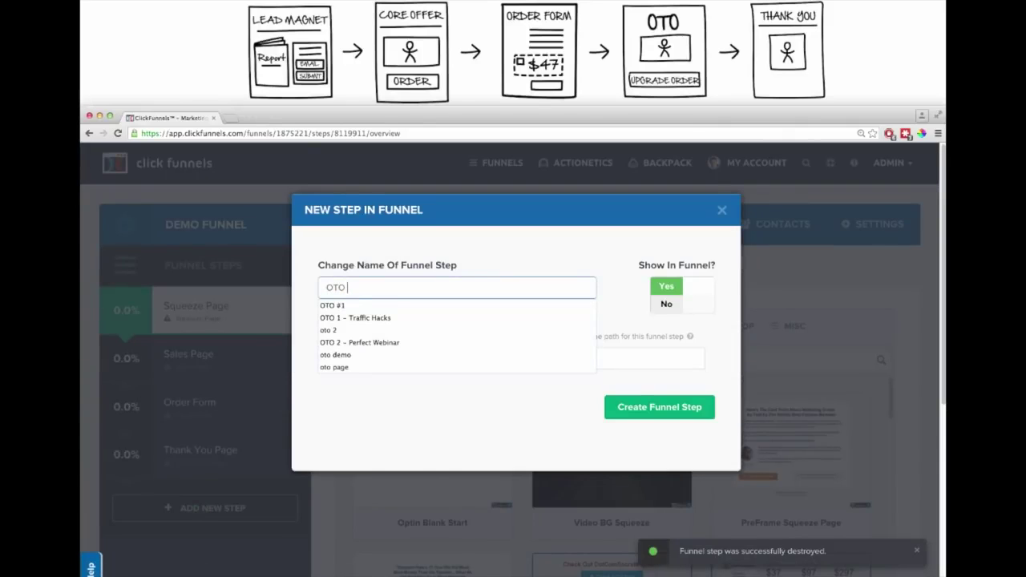
text( Page)
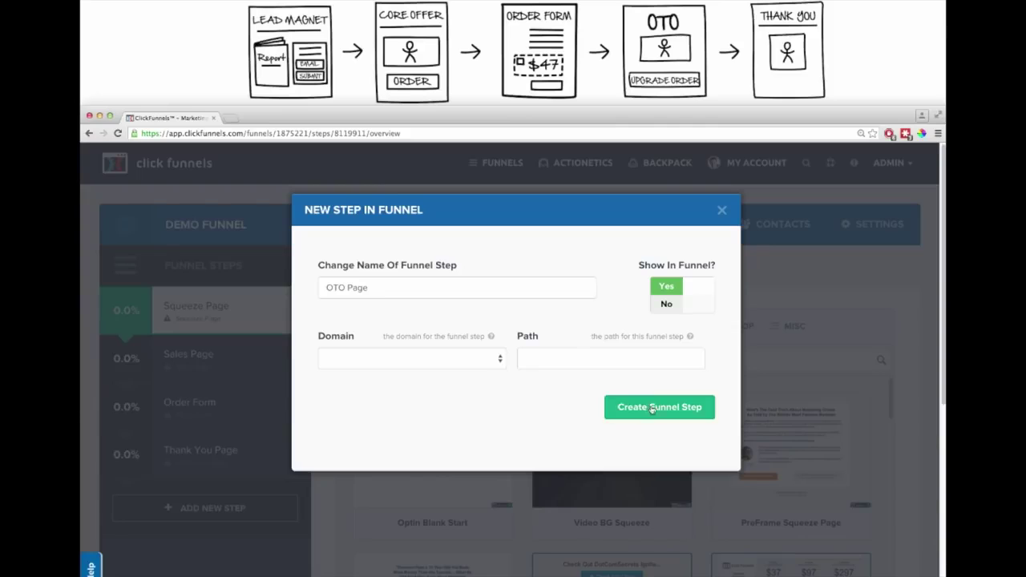
click(650, 408)
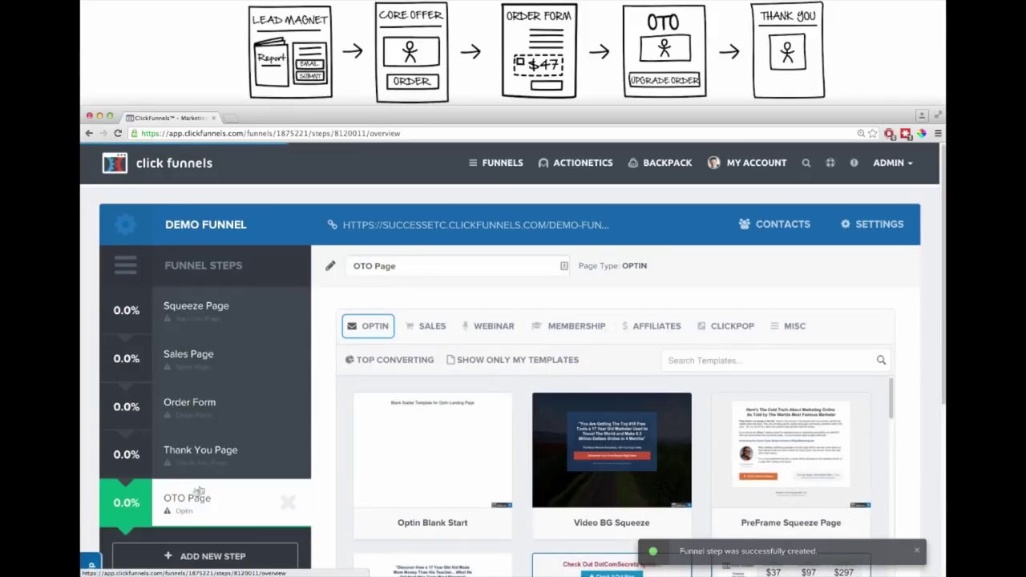
drag(191, 500, 195, 447)
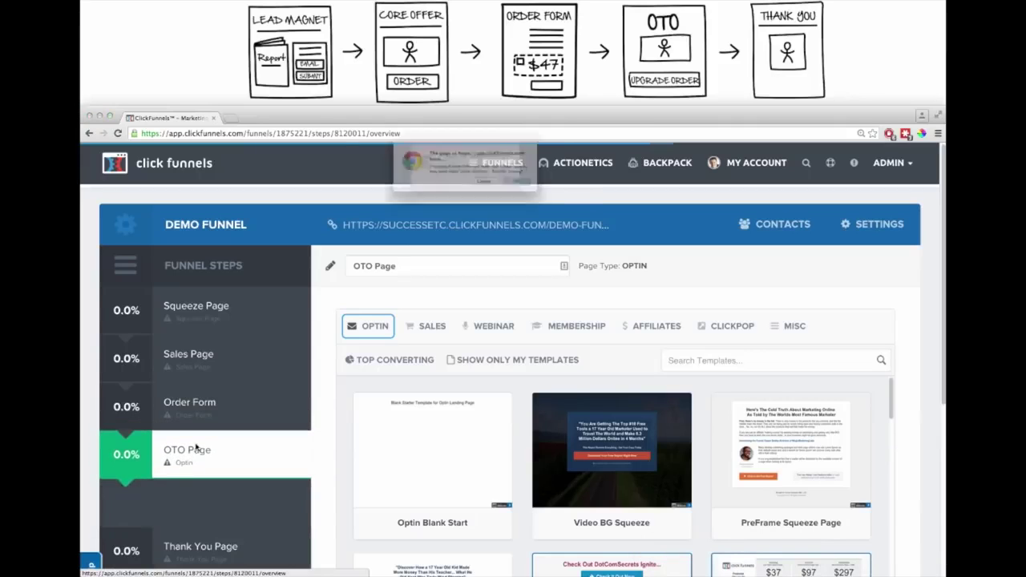
Step: Confirm the new step order and open the Squeeze Page's optin template categories
click(550, 192)
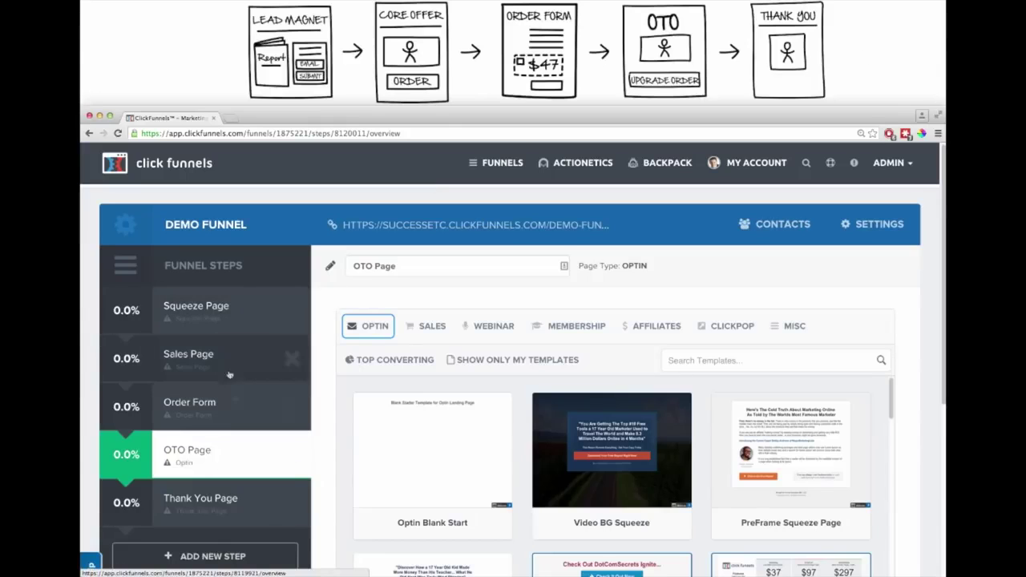
click(206, 312)
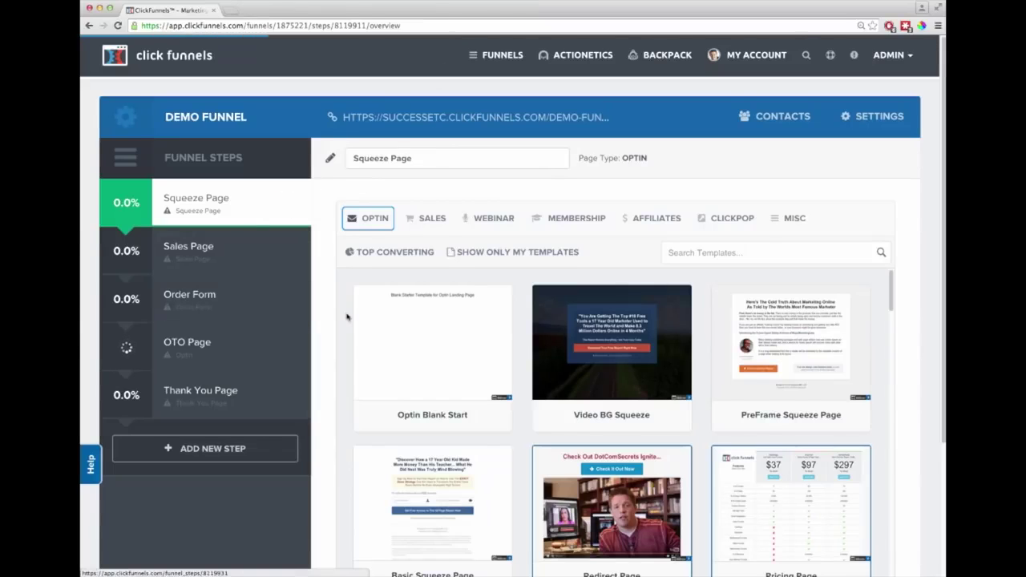
click(364, 219)
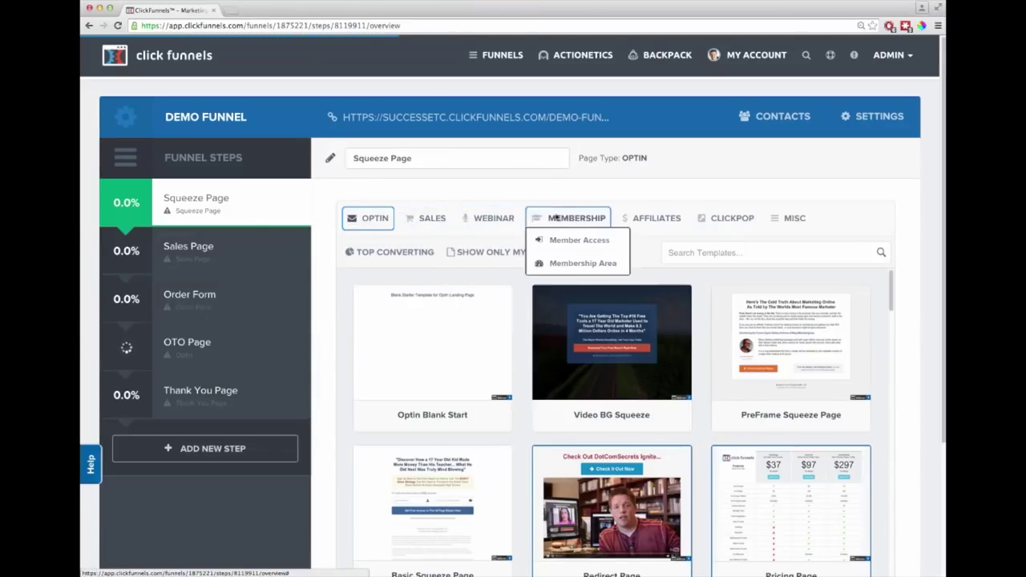
Step: Scroll through the optin template gallery to find Dark Optin Box
mouse_move(599, 217)
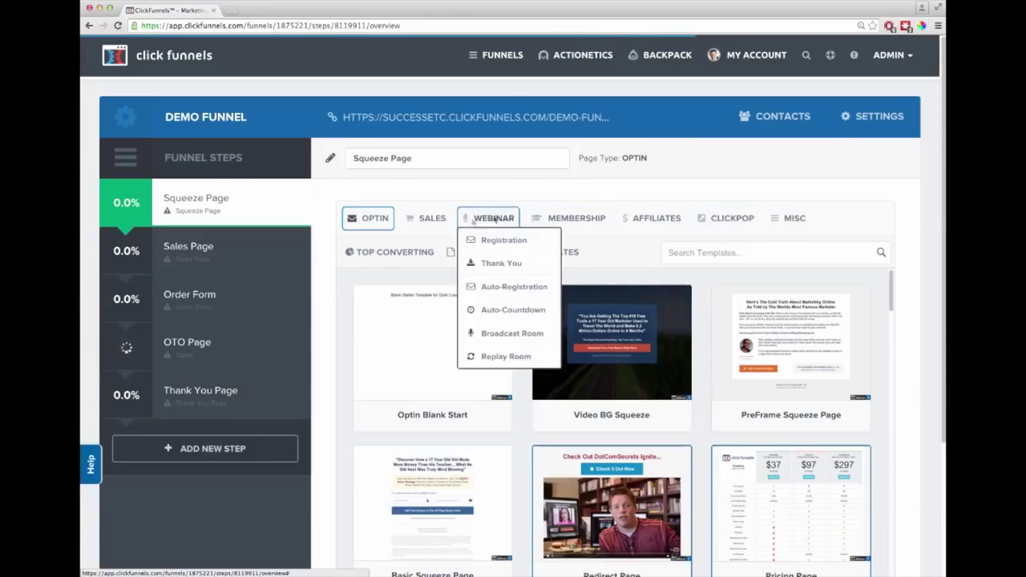
mouse_move(389, 220)
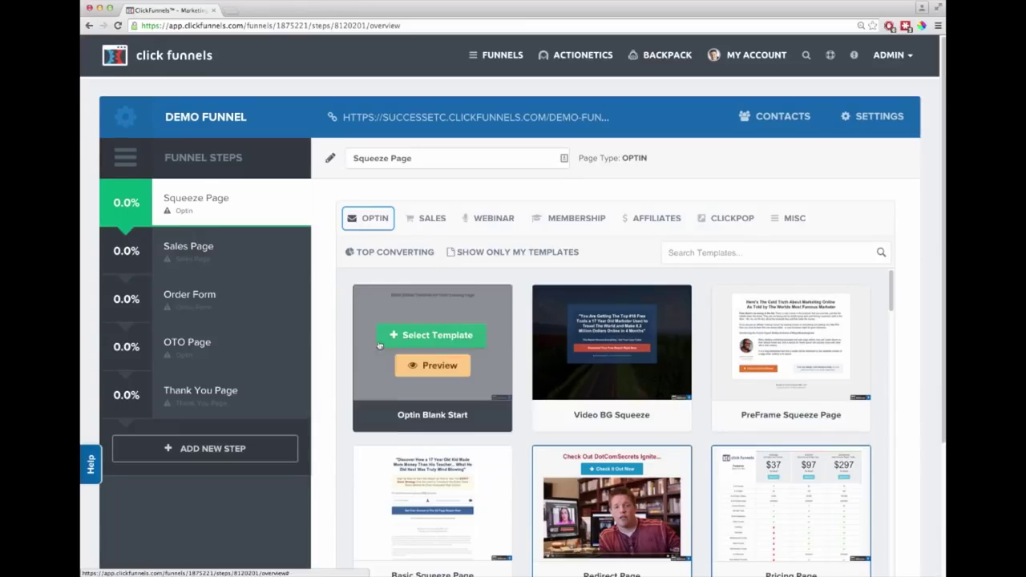
scroll(476, 435, down, 1)
scroll(481, 441, down, 4)
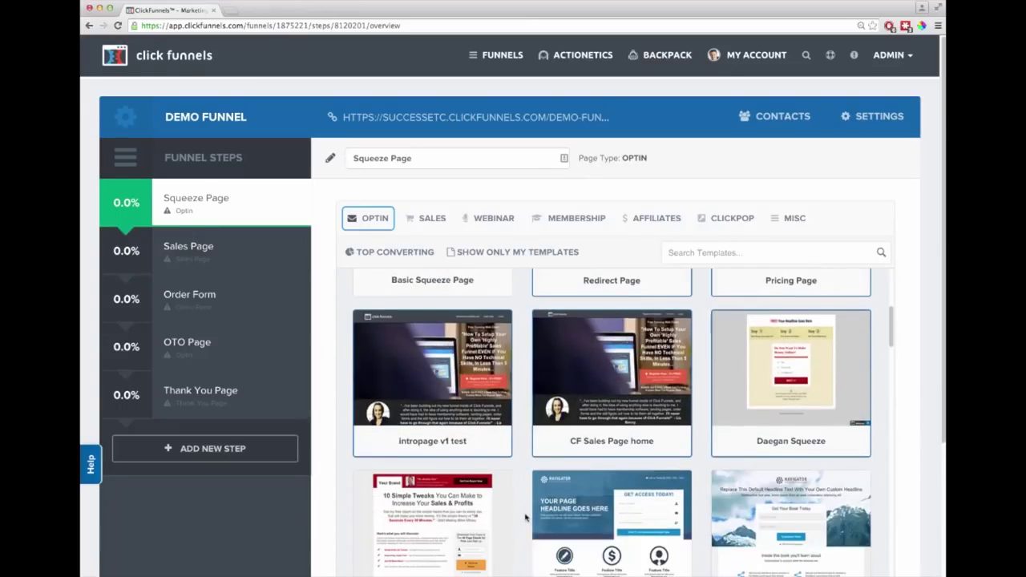
scroll(527, 524, down, 5)
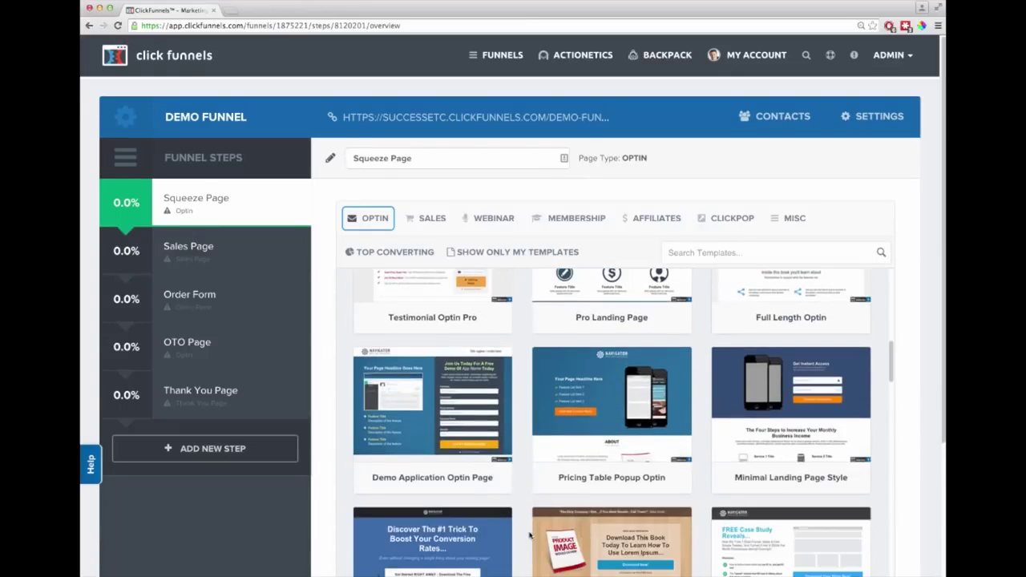
scroll(530, 535, down, 4)
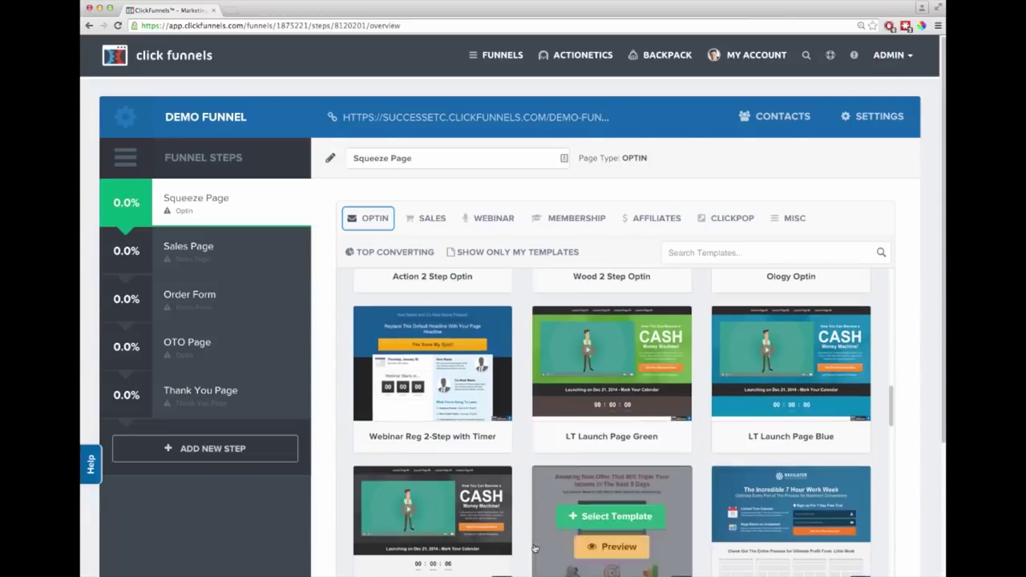
scroll(525, 547, down, 4)
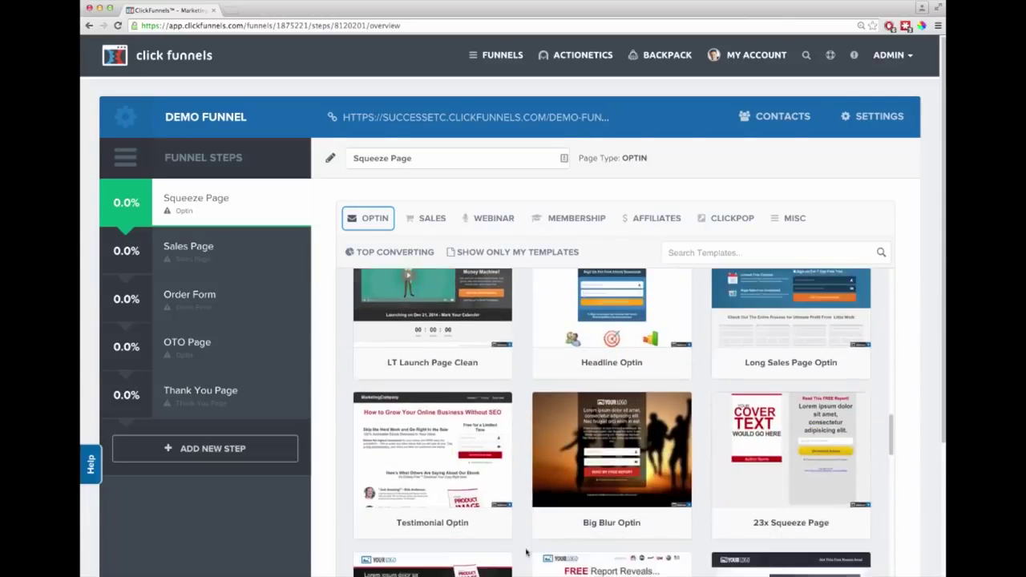
scroll(527, 554, down, 2)
scroll(524, 553, down, 5)
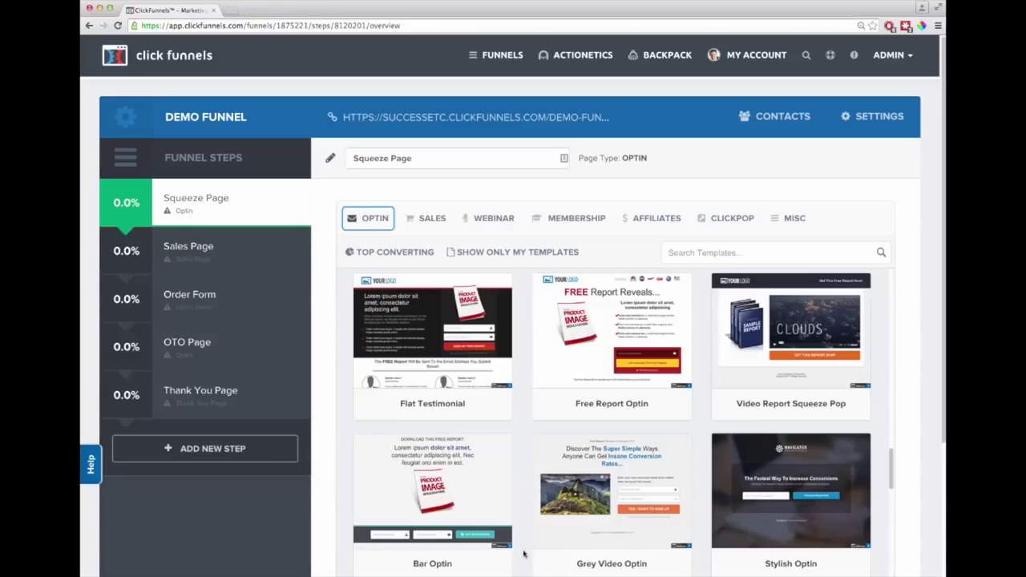
scroll(523, 556, down, 9)
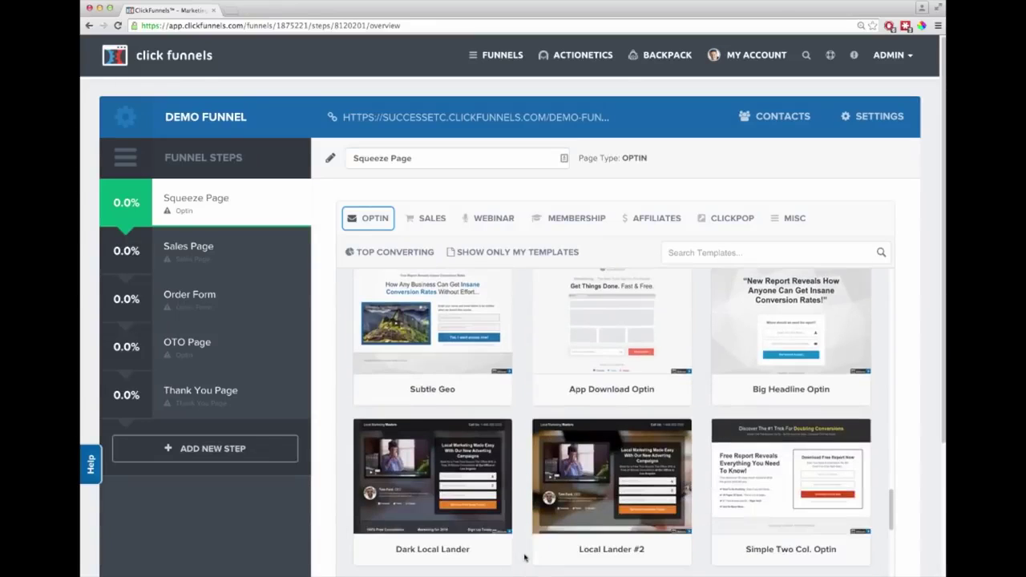
scroll(525, 559, down, 4)
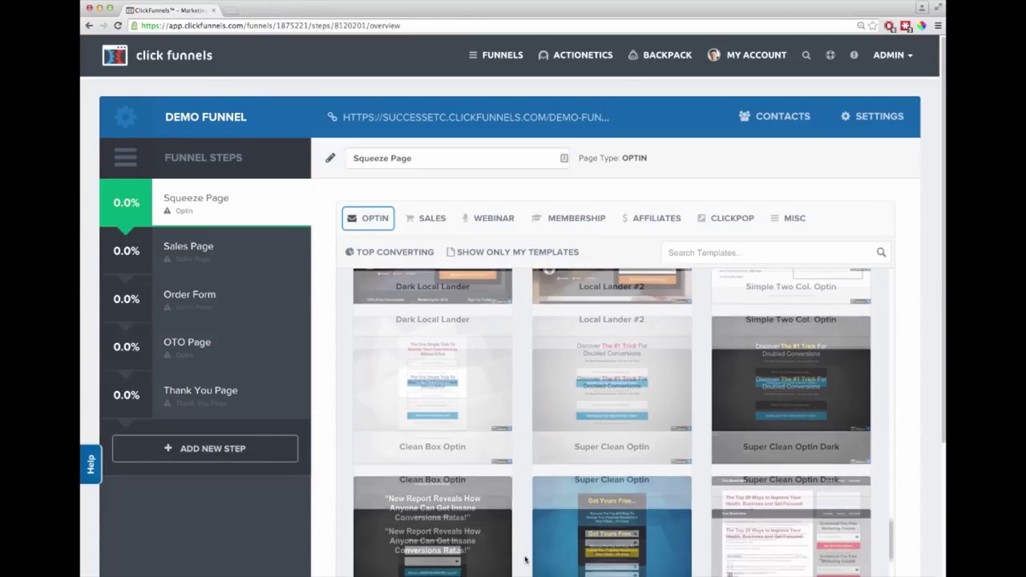
mouse_move(567, 447)
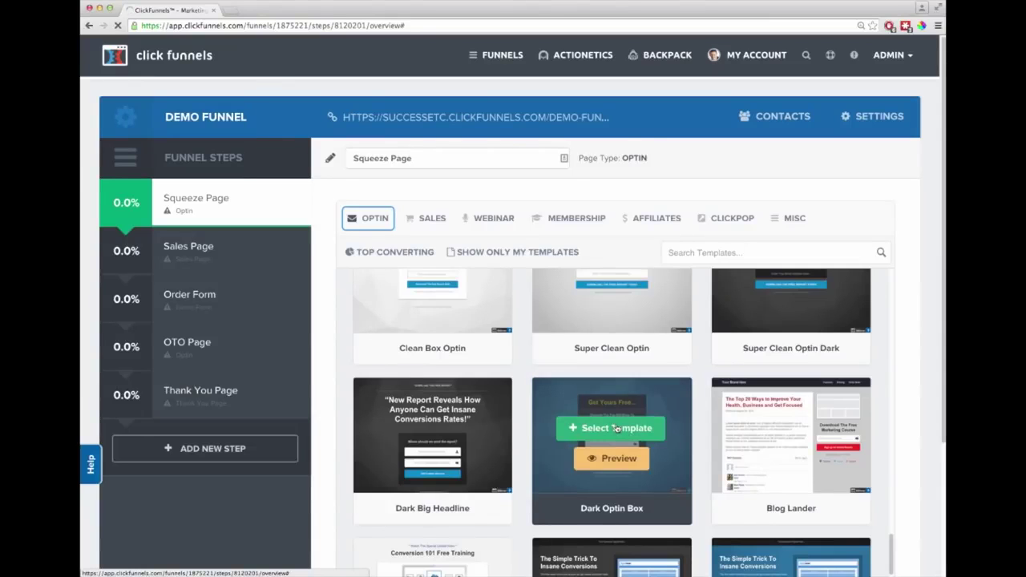
Step: Apply the Dark Optin Box template and open the Squeeze Page in the editor
click(617, 429)
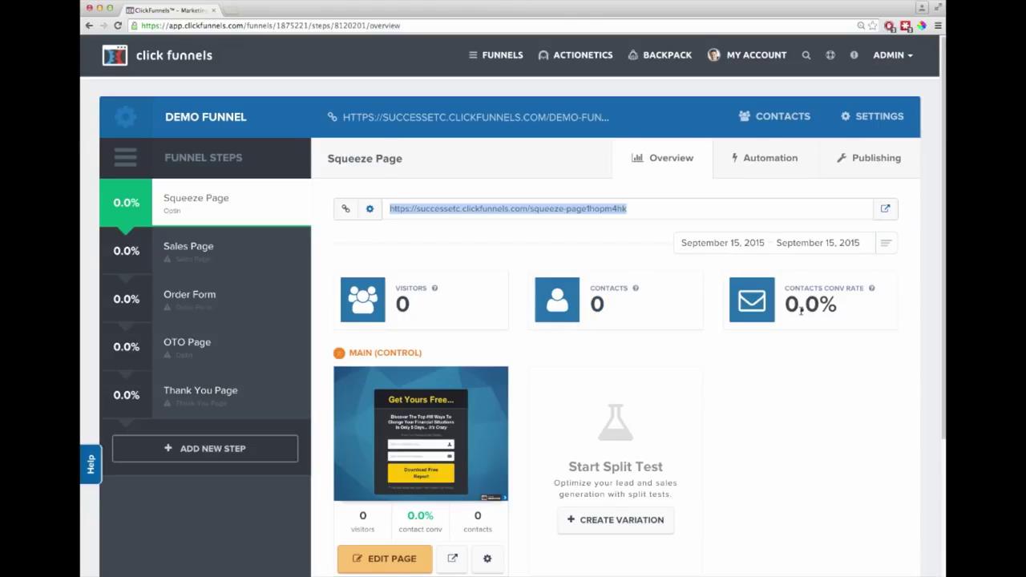
scroll(658, 474, down, 2)
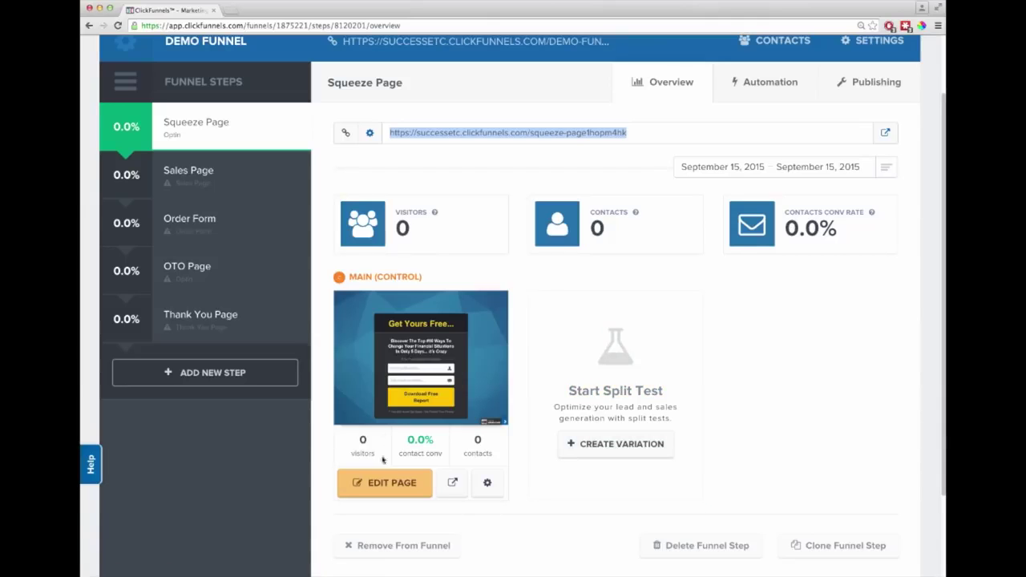
click(387, 482)
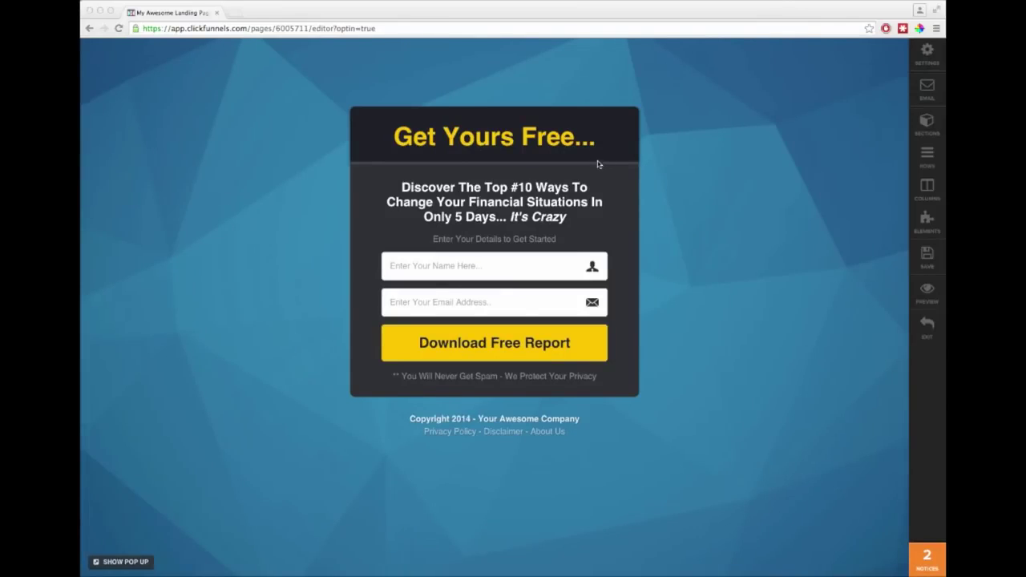
click(499, 138)
Step: Replace the headline with 'Get My Cool Thing Now!' and set its text size to 37px
triple_click(499, 138)
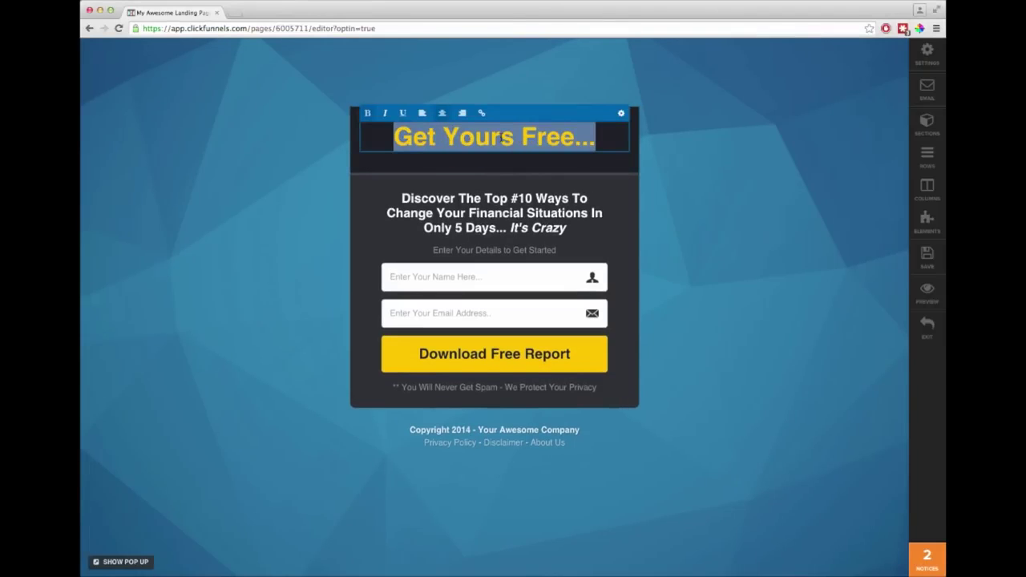
text(Ge)
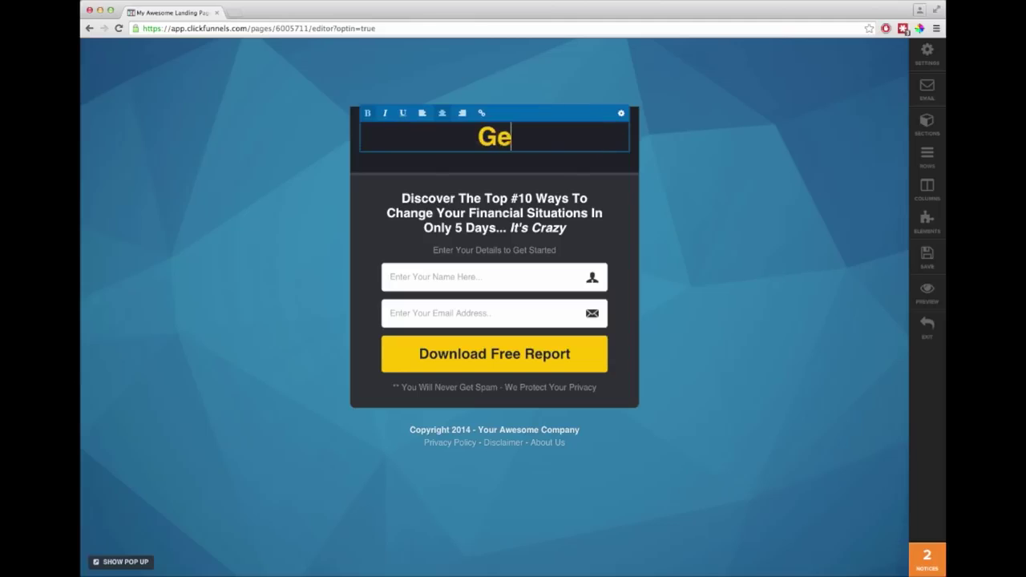
text(t My Cool Thing Now!)
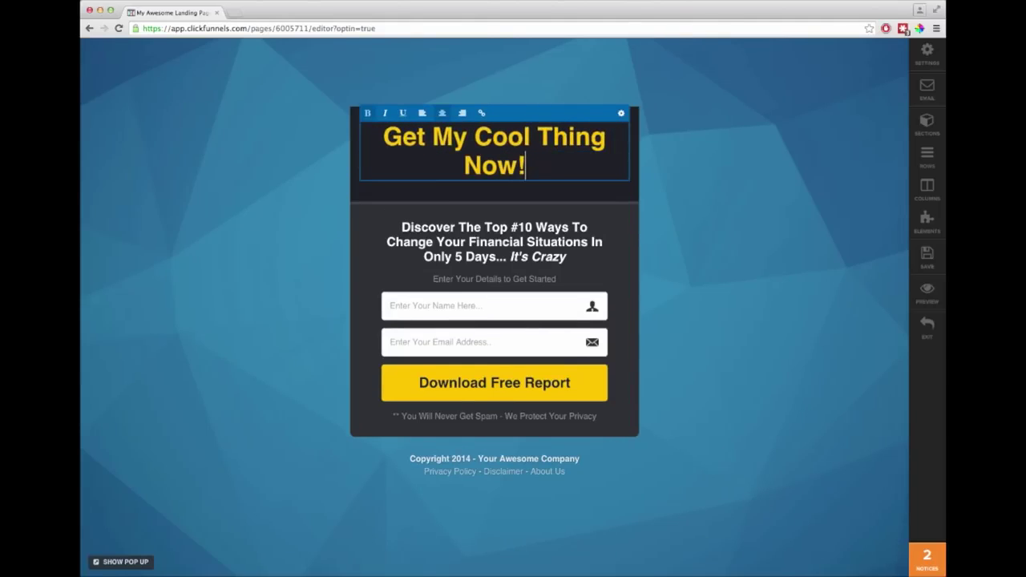
click(621, 113)
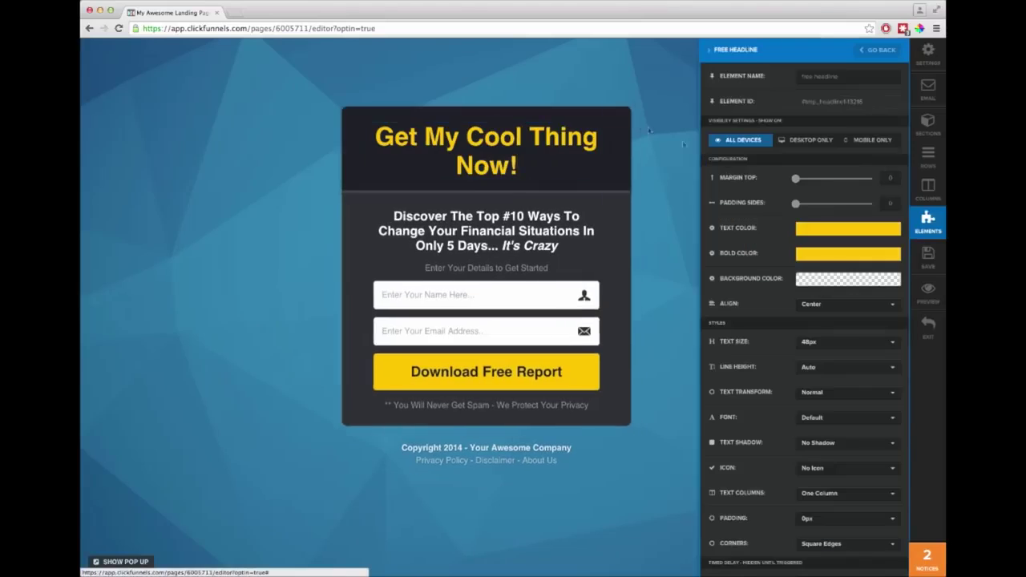
click(809, 342)
click(810, 411)
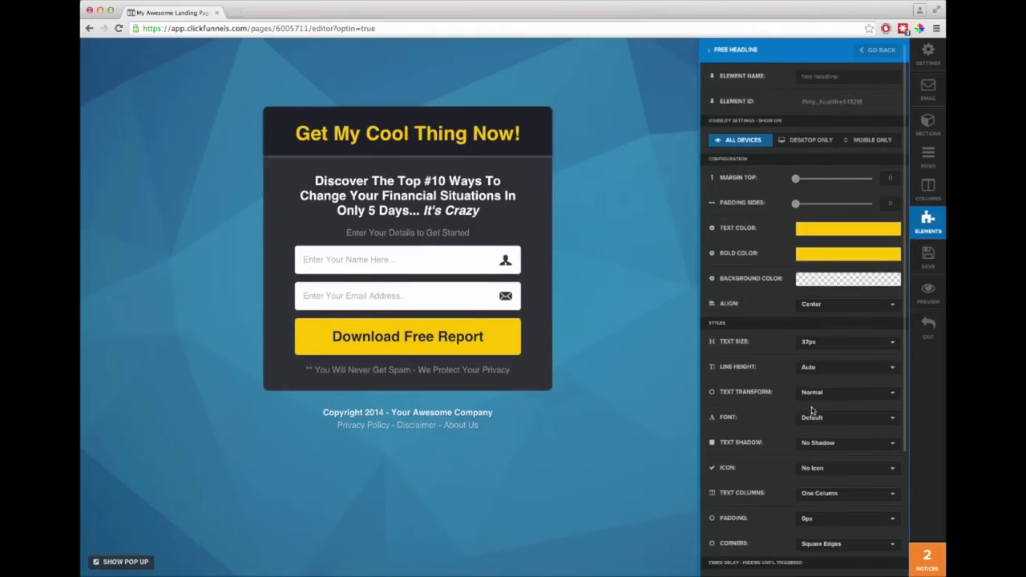
click(576, 202)
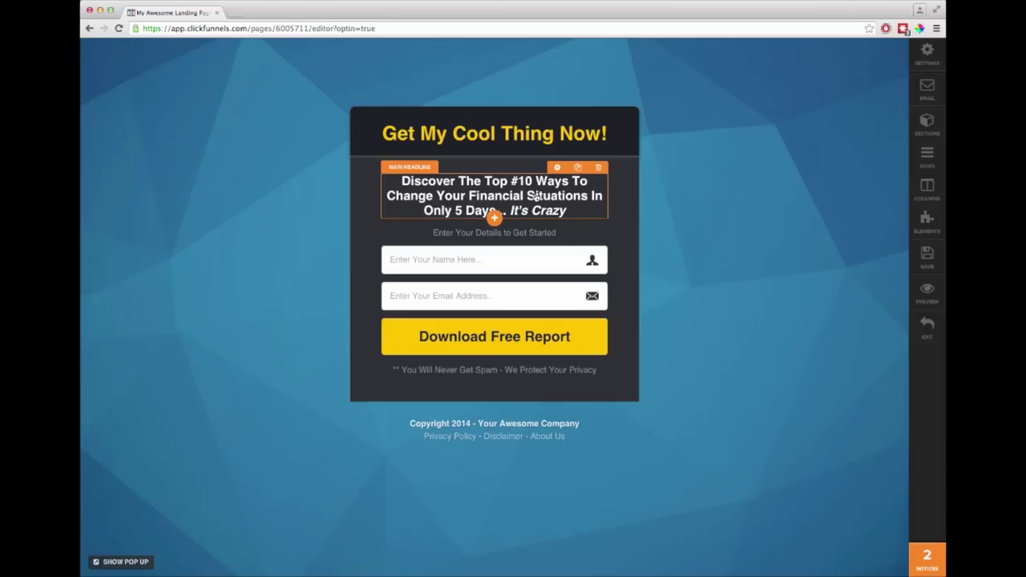
Step: Move the 'Discover The Top #10 Ways' subheadline under the title and set it to 27px
drag(537, 196, 523, 154)
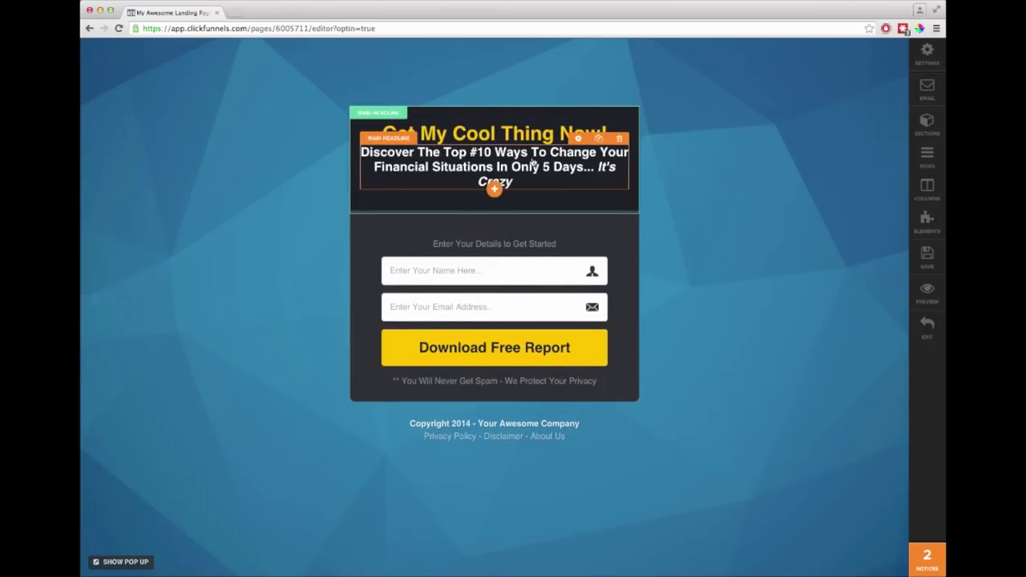
click(577, 139)
click(811, 342)
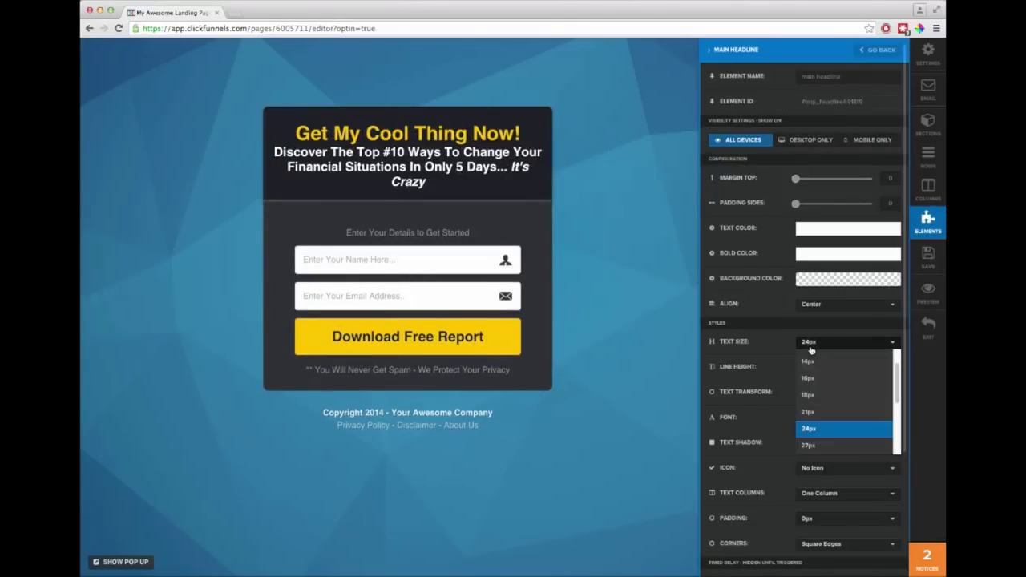
click(810, 445)
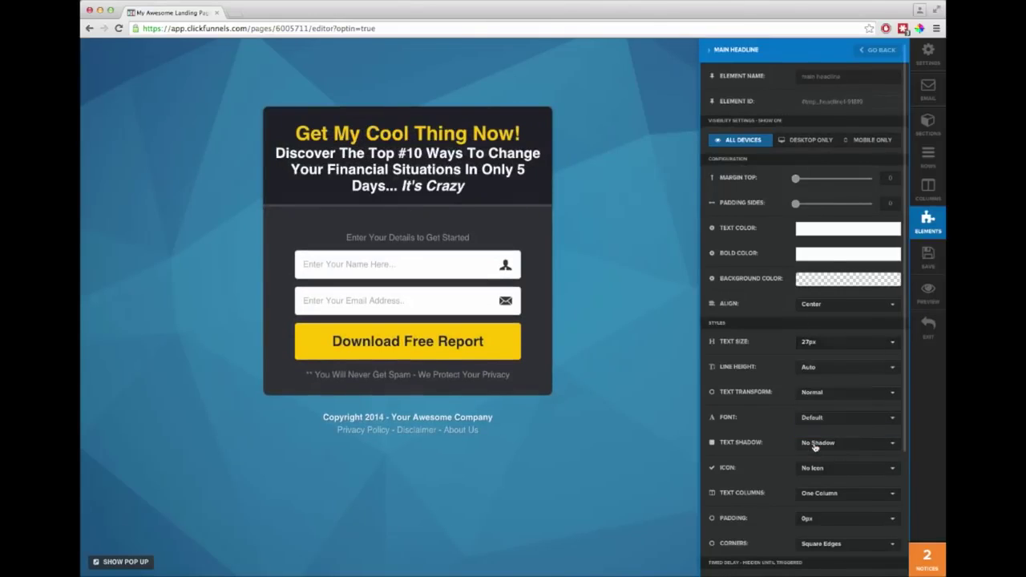
click(444, 142)
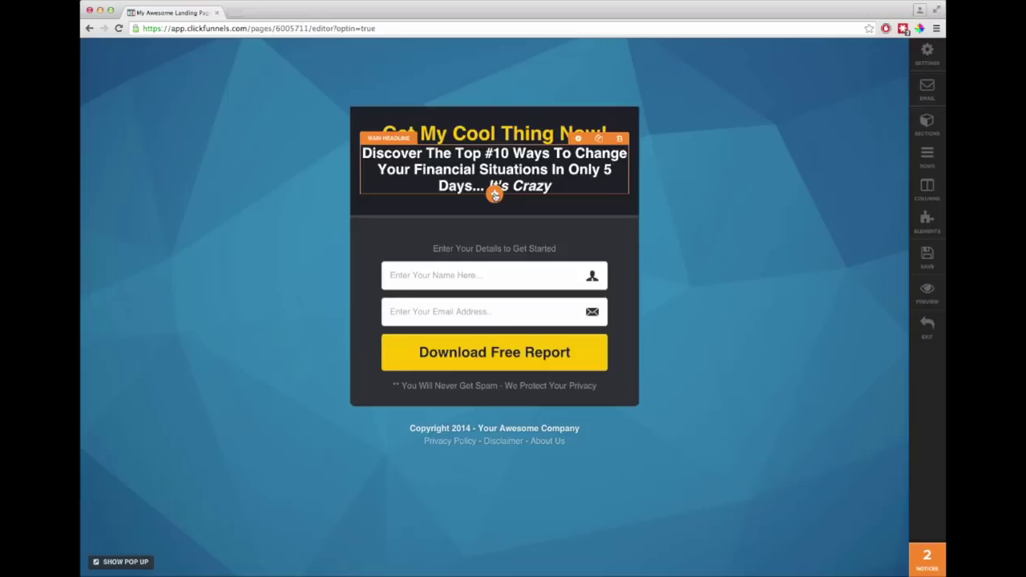
click(495, 195)
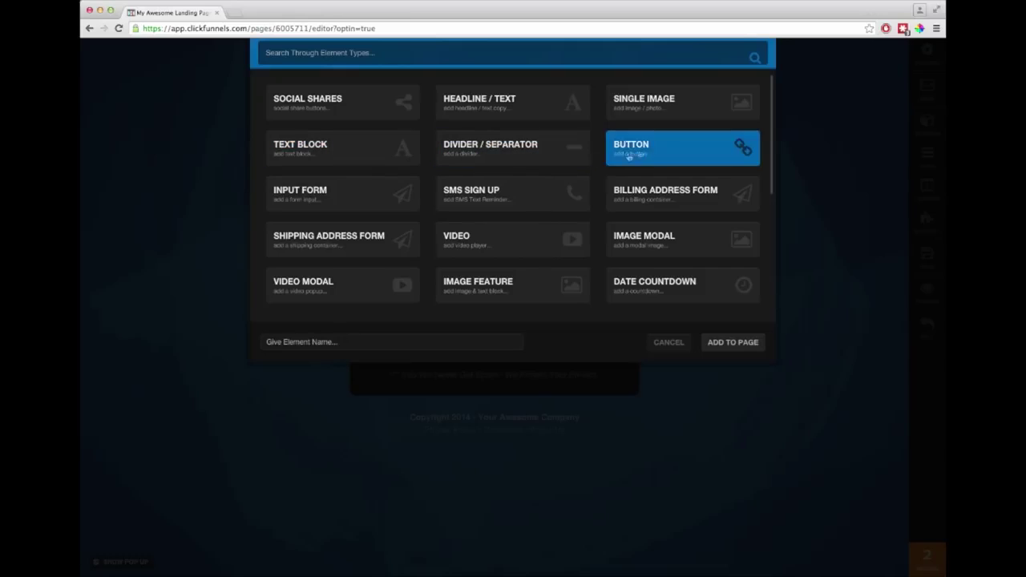
Step: Insert a VIDEO element beneath the subheadline in the top section
scroll(432, 249, down, 2)
scroll(431, 249, down, 3)
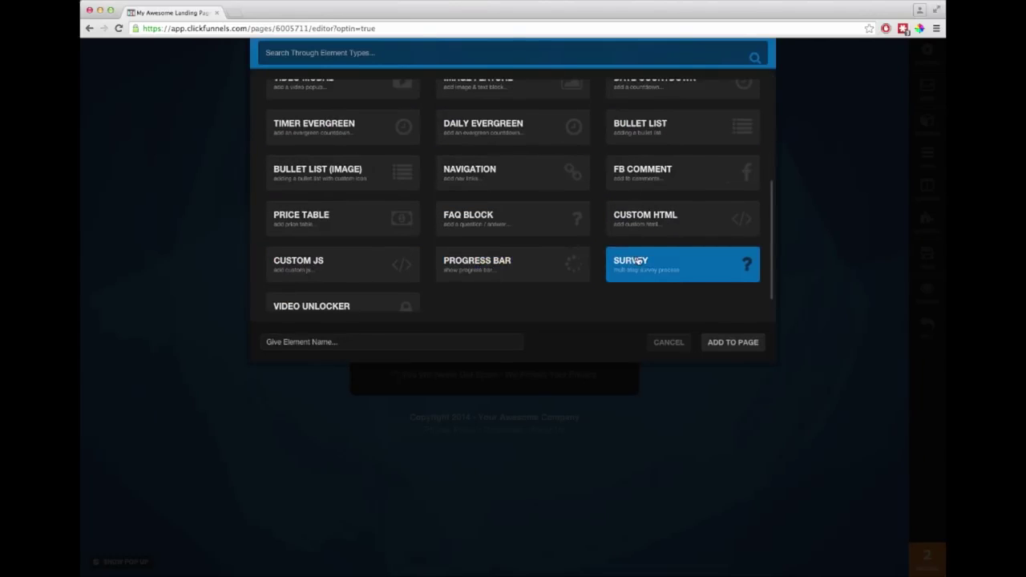
scroll(429, 263, up, 5)
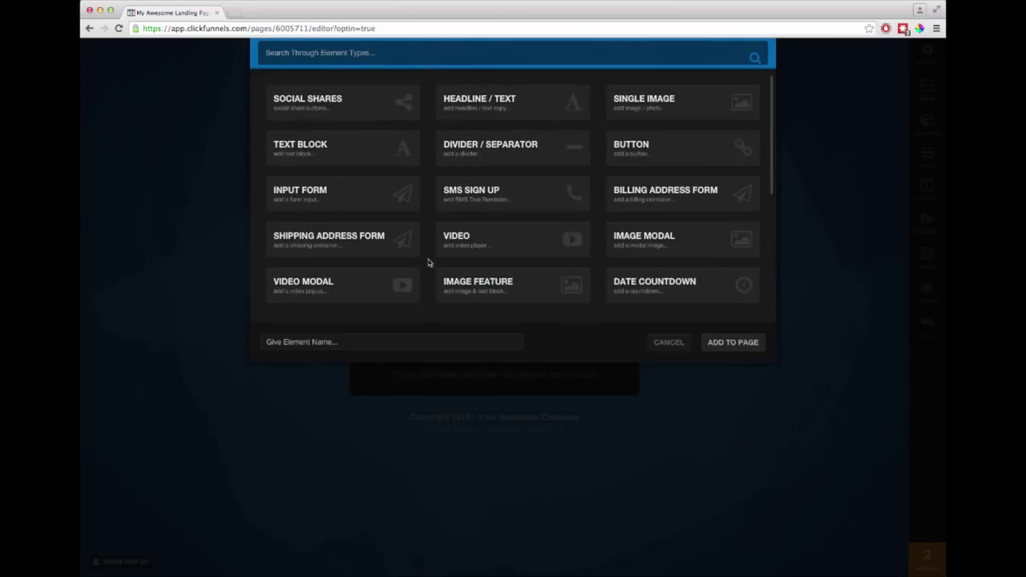
click(485, 240)
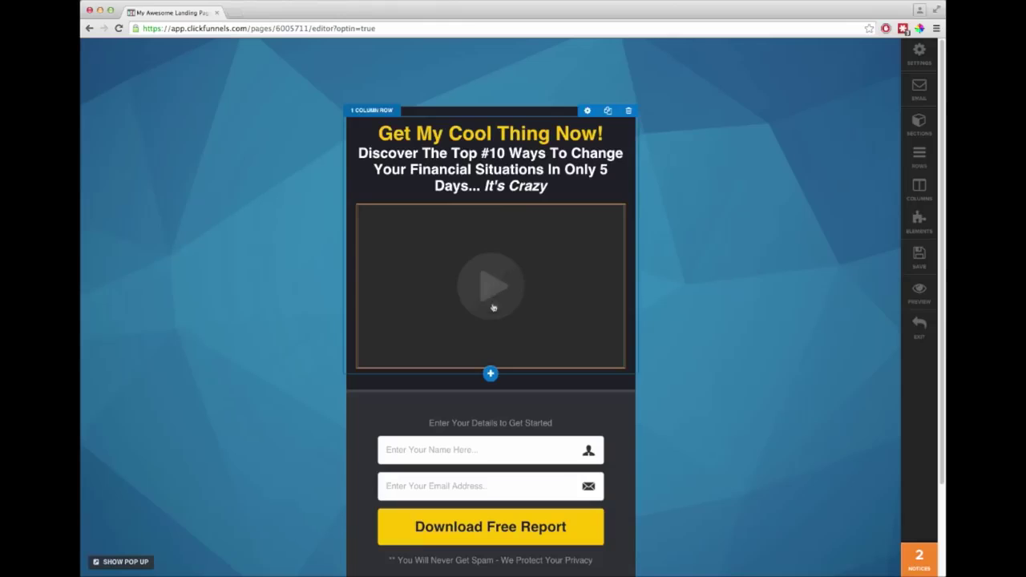
click(587, 115)
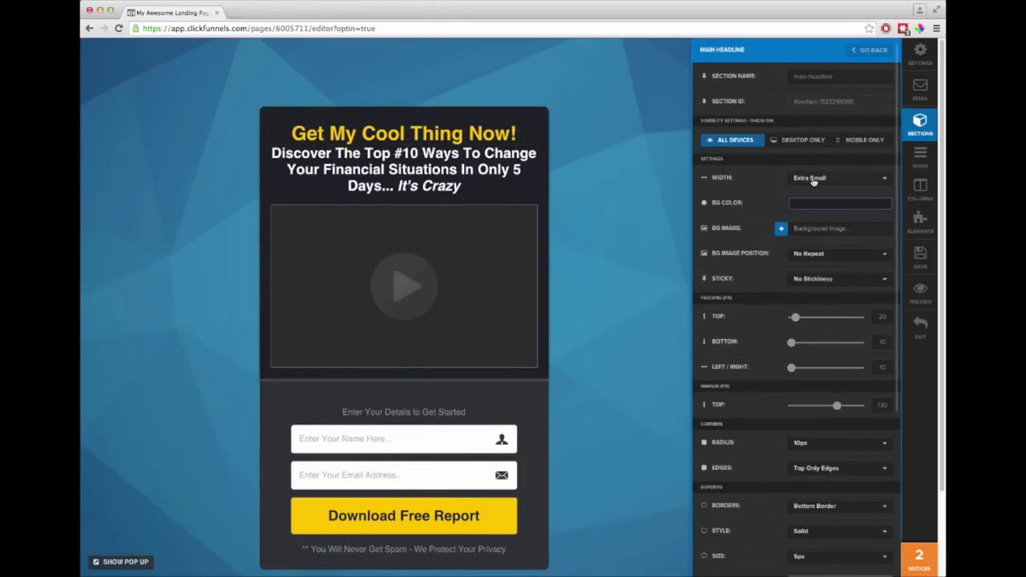
Step: Set the top section width to Wide and add a two-column row
click(814, 181)
click(816, 210)
click(617, 157)
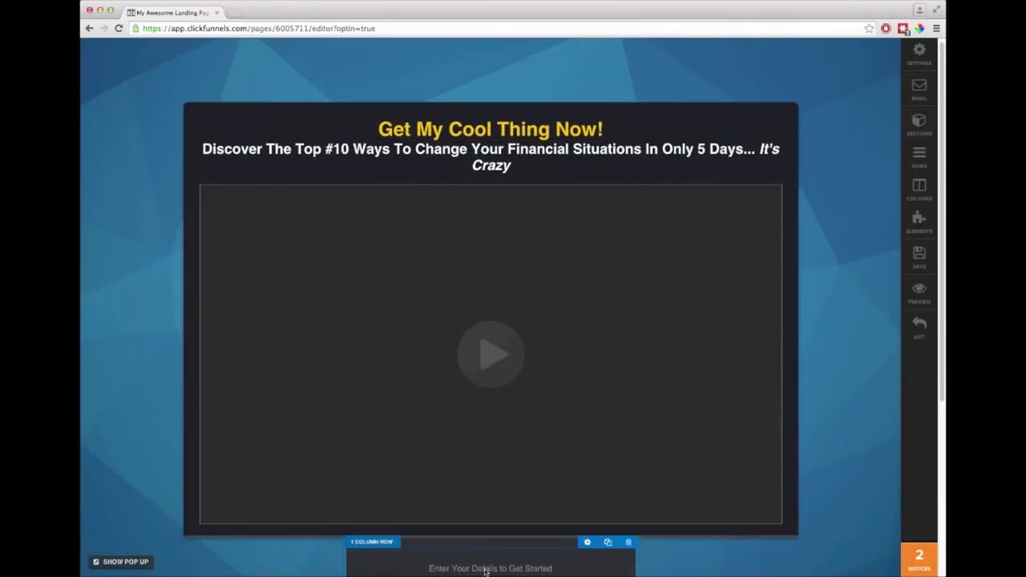
click(490, 530)
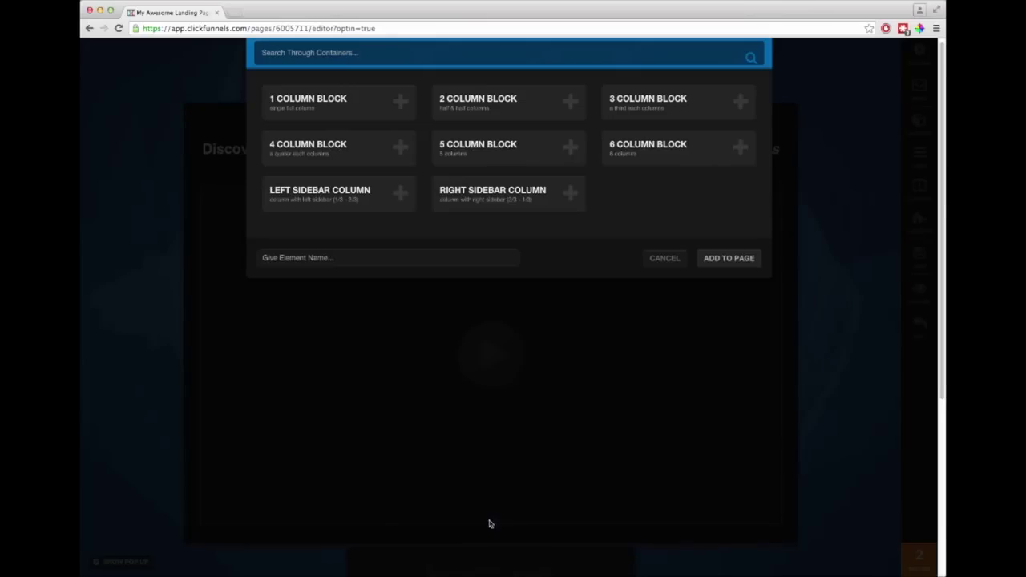
click(492, 109)
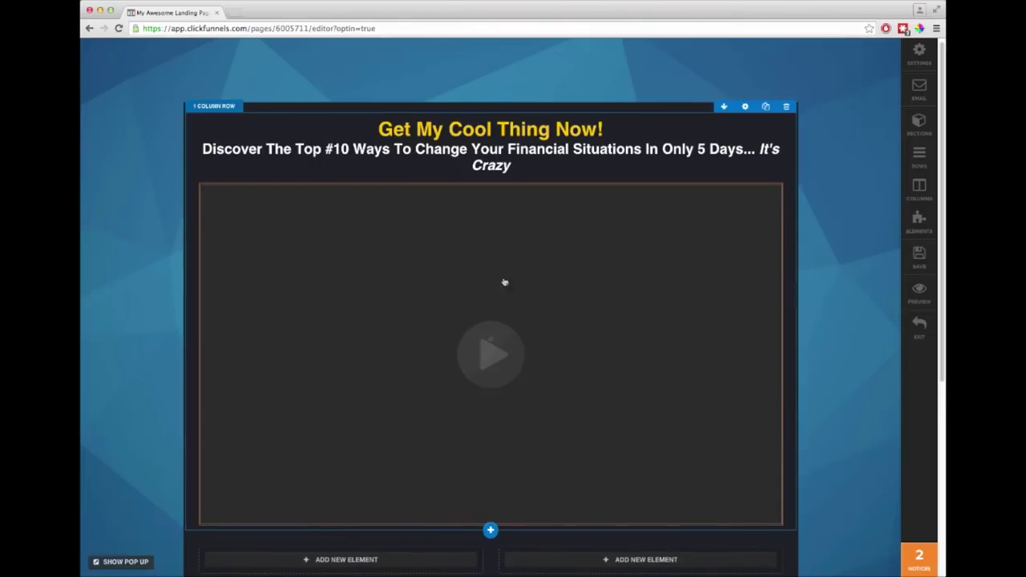
Step: Move the video to the left column and the heading, fields, button and privacy note to the right
drag(494, 307, 371, 530)
click(421, 209)
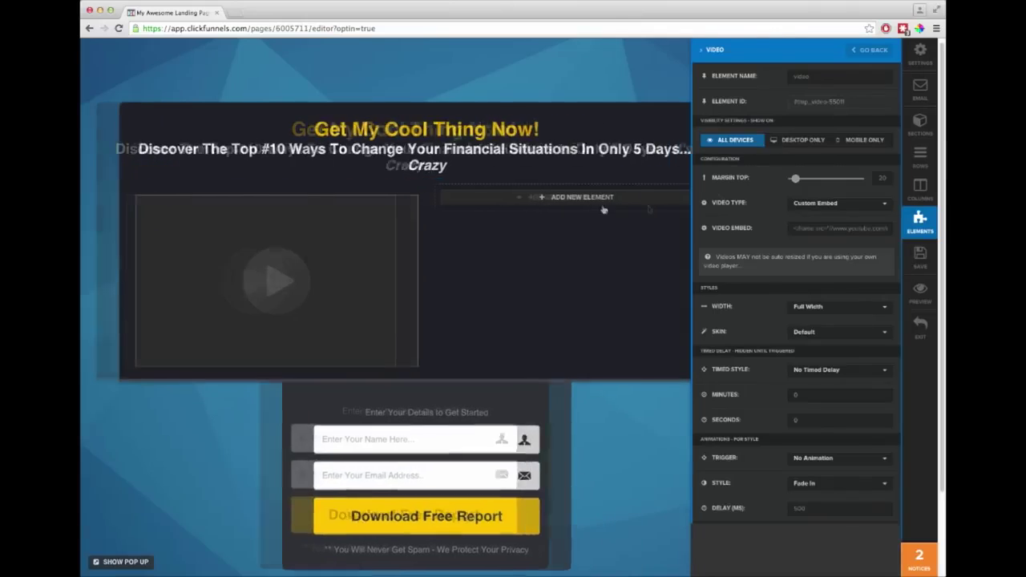
click(417, 265)
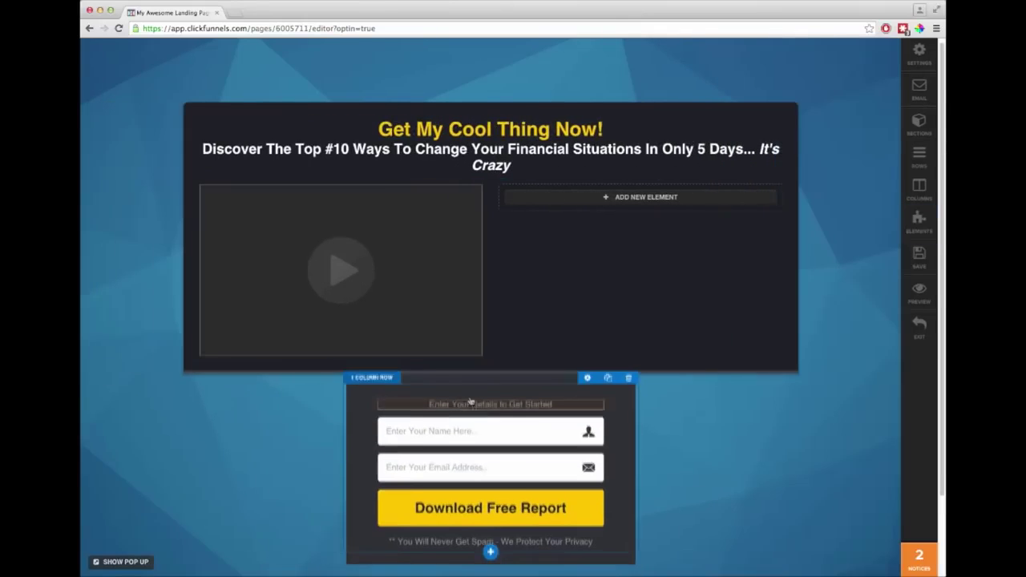
drag(494, 413, 610, 240)
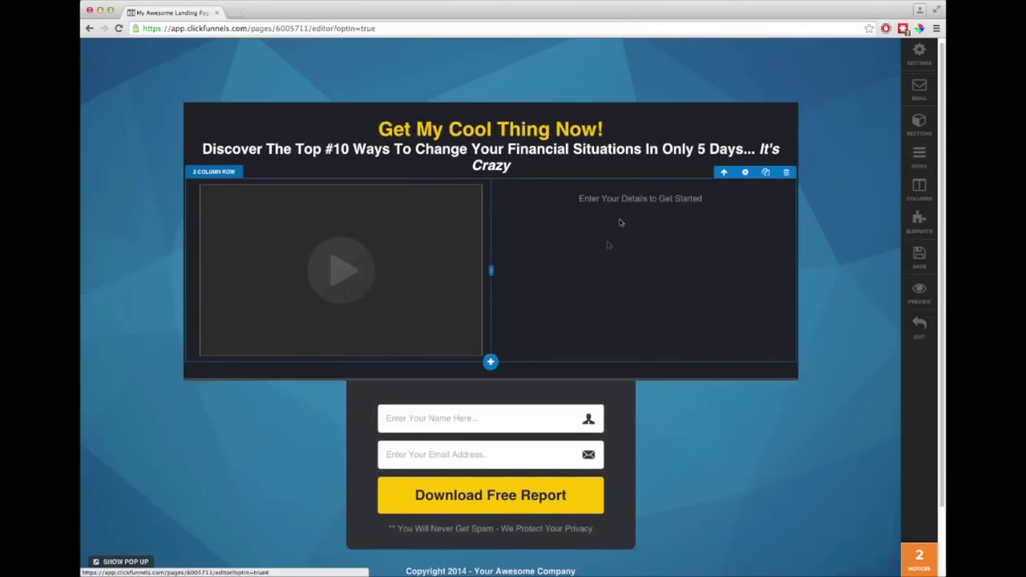
drag(541, 421, 633, 284)
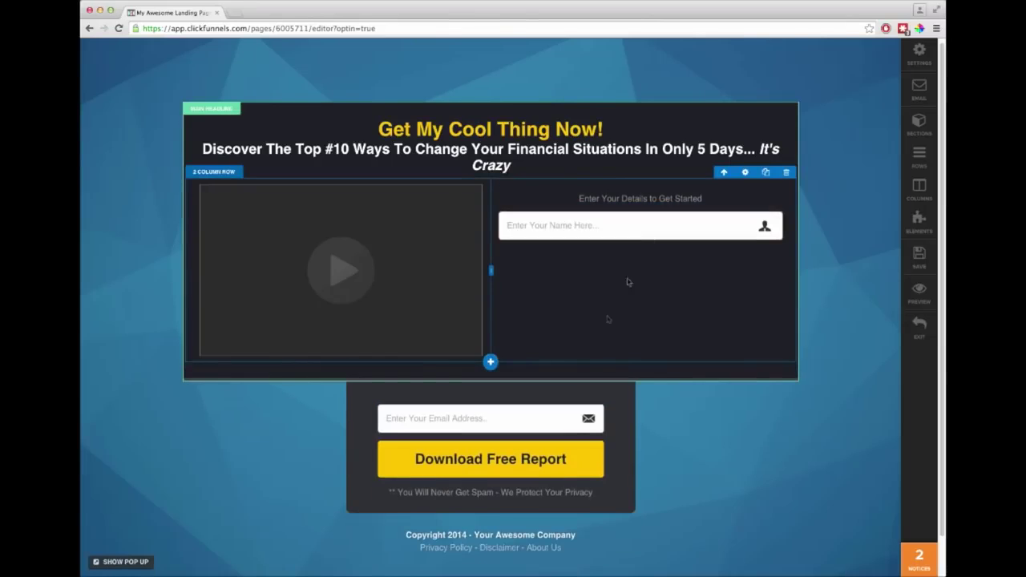
drag(561, 415, 648, 275)
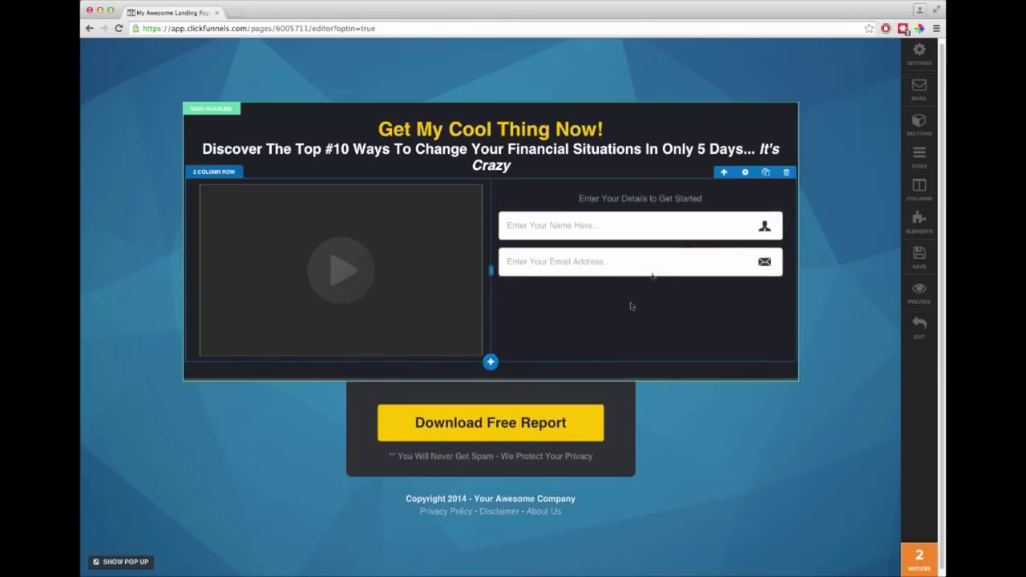
drag(555, 425, 671, 286)
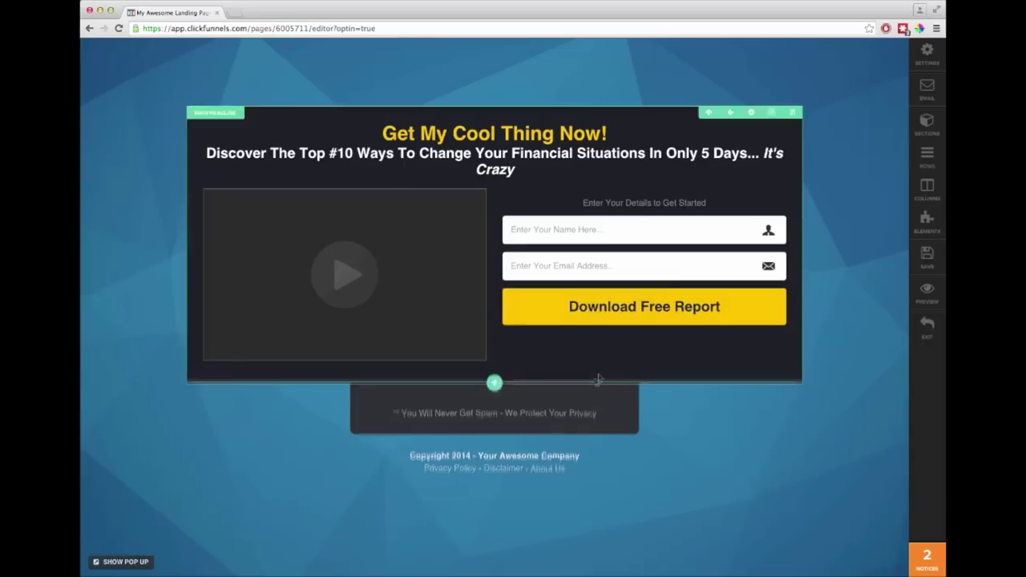
drag(576, 407, 671, 341)
Step: Delete the emptied lower row
click(631, 379)
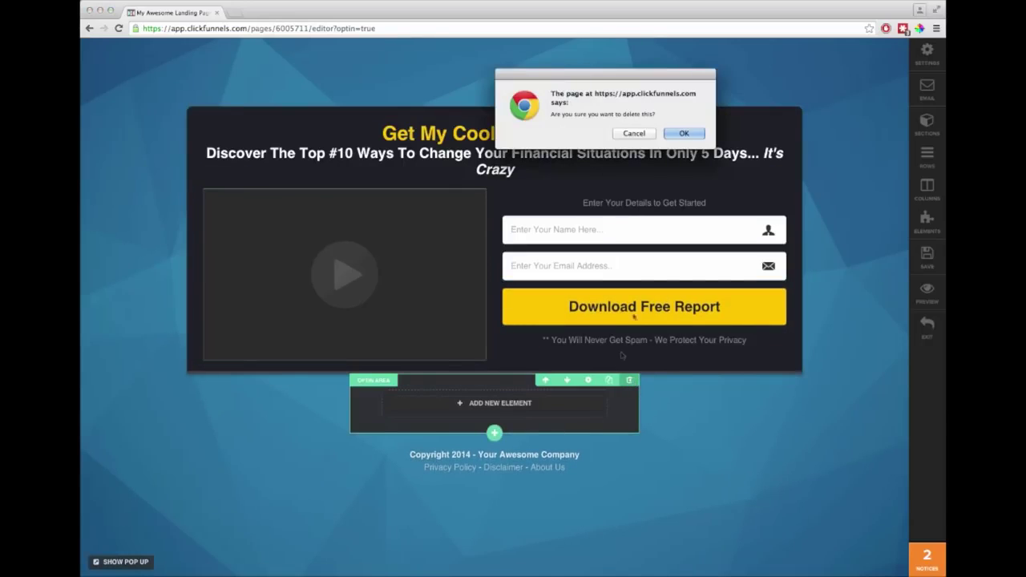
click(684, 135)
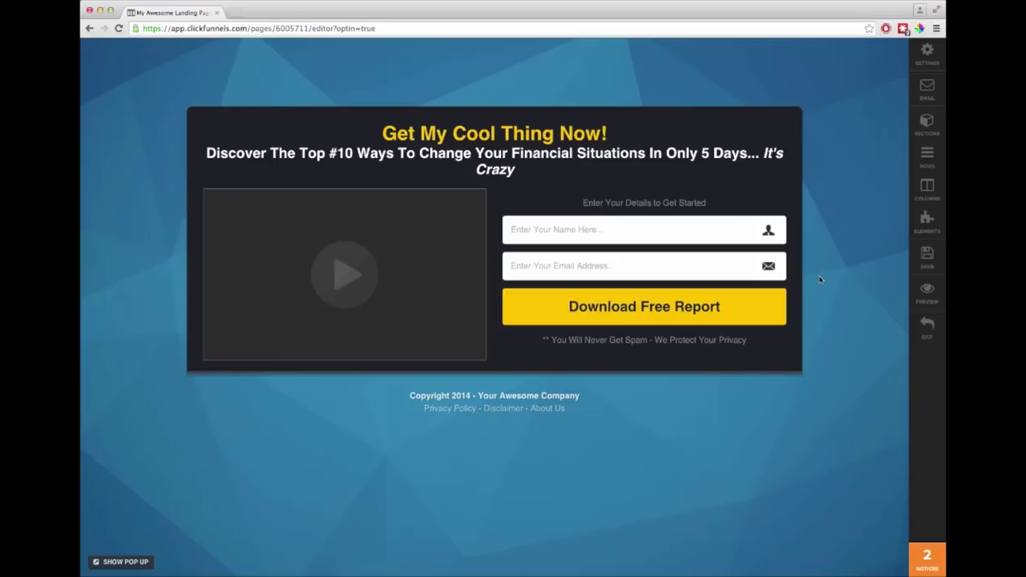
click(719, 124)
Step: Enlarge the title headline to 62px
click(808, 343)
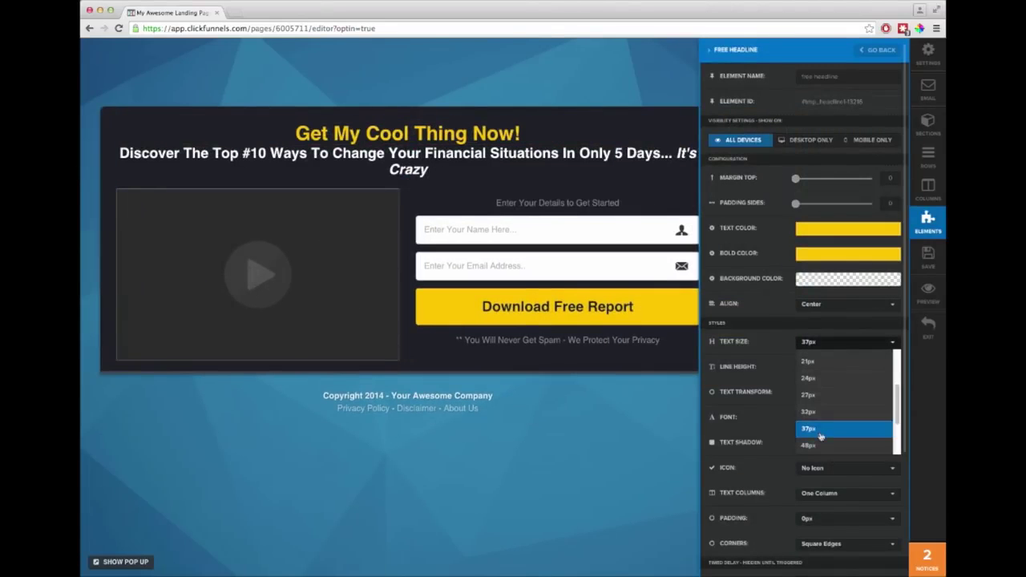
scroll(898, 430, down, 1)
click(874, 438)
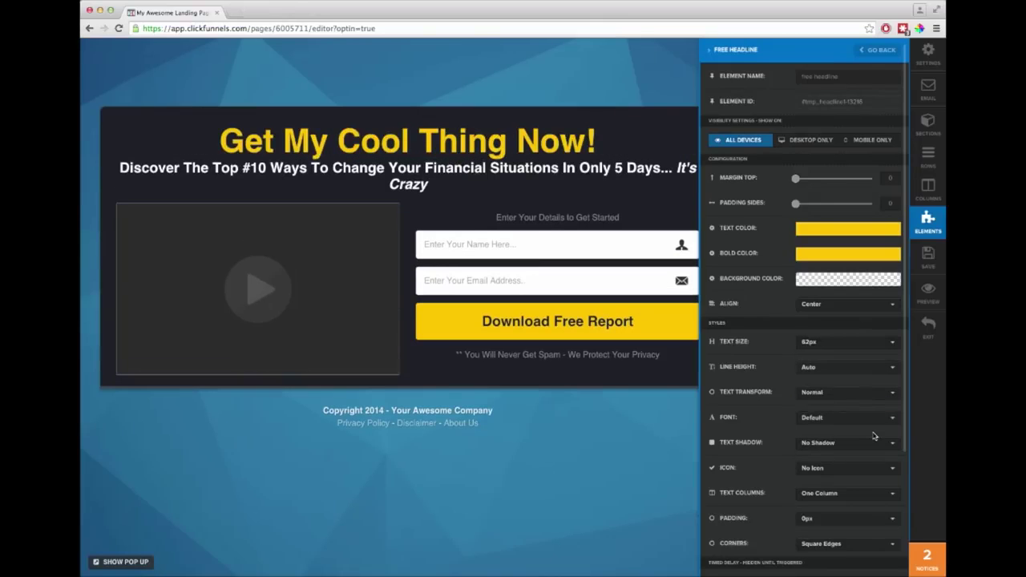
click(640, 235)
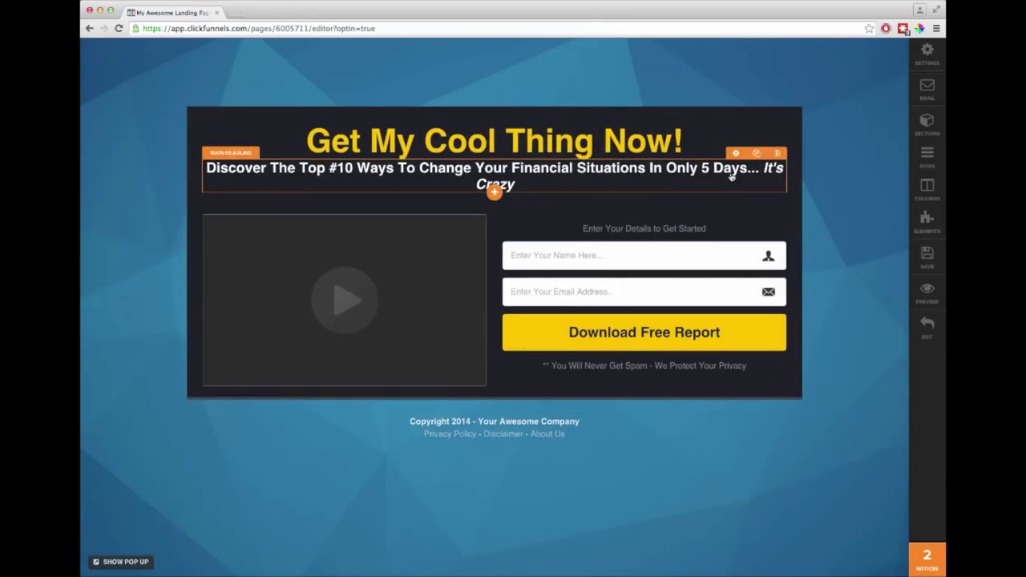
Step: Set the sub-headline text size to 37px
click(735, 154)
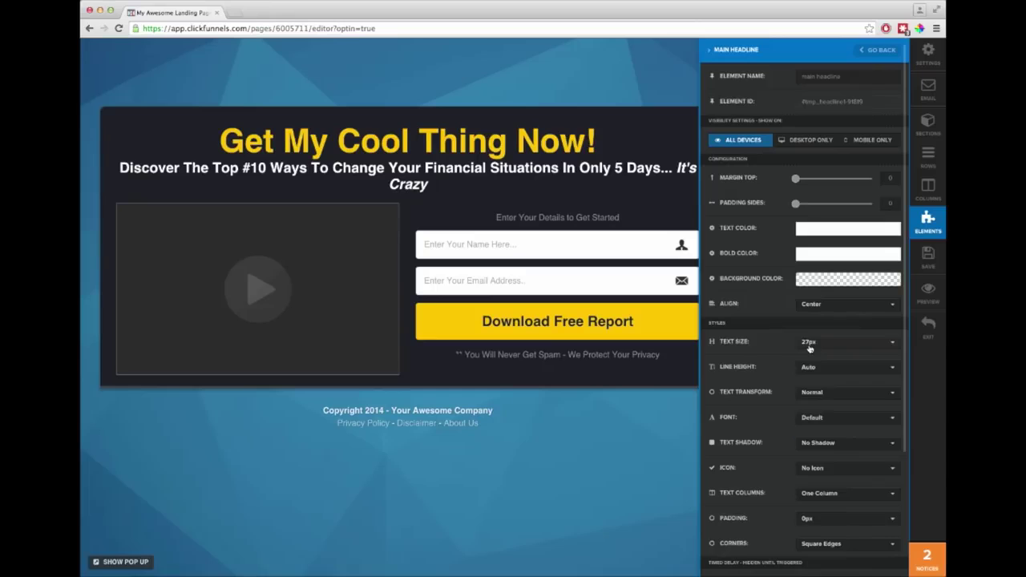
click(810, 348)
click(819, 439)
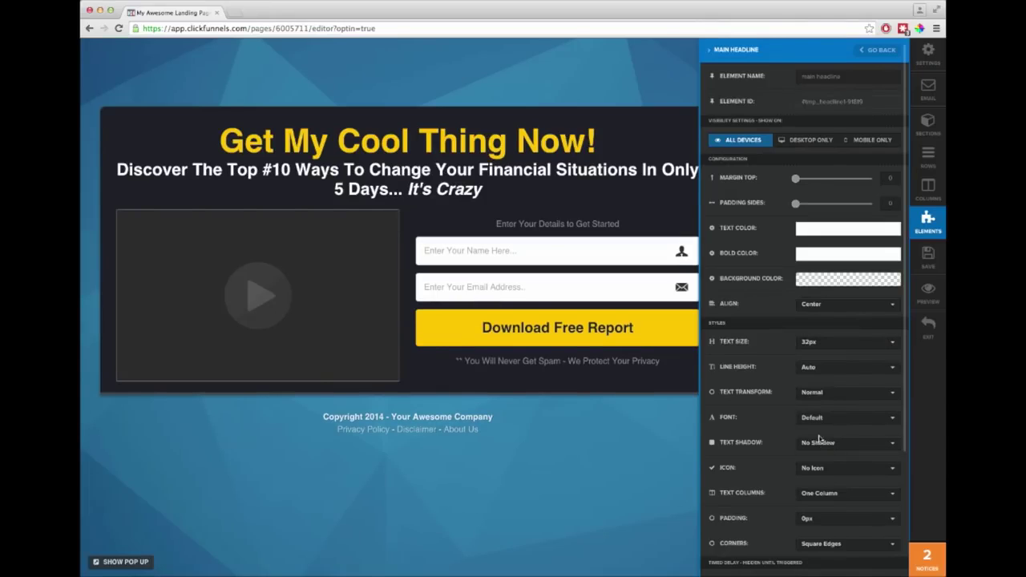
click(834, 348)
click(840, 443)
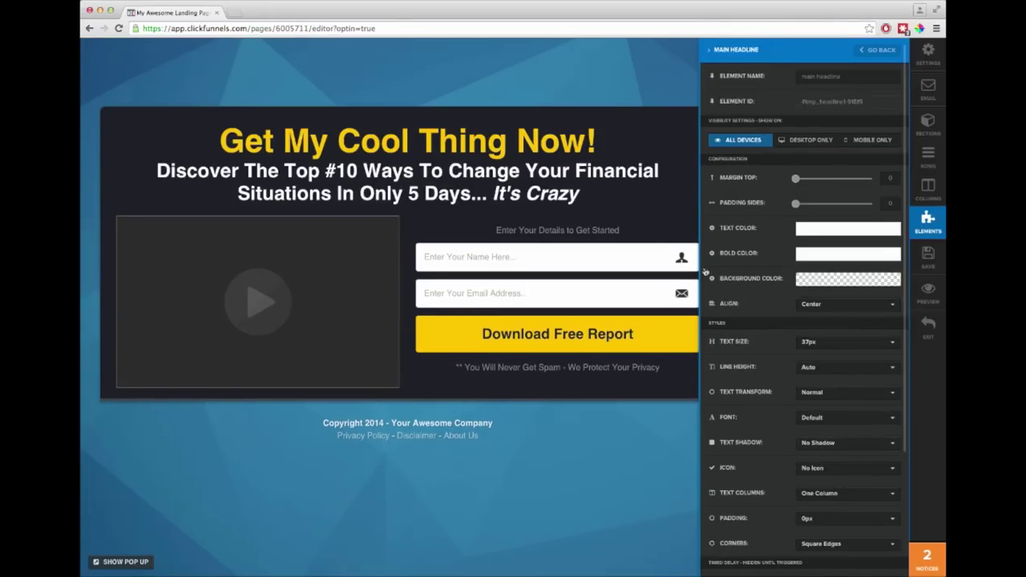
click(653, 211)
Step: Narrow the top section to Medium width
click(750, 113)
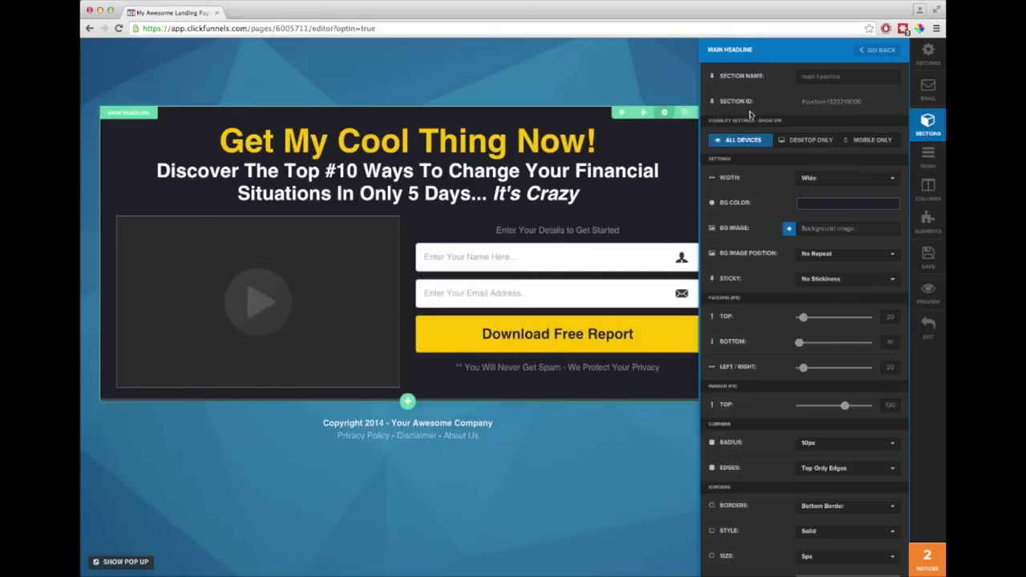
click(826, 178)
click(821, 225)
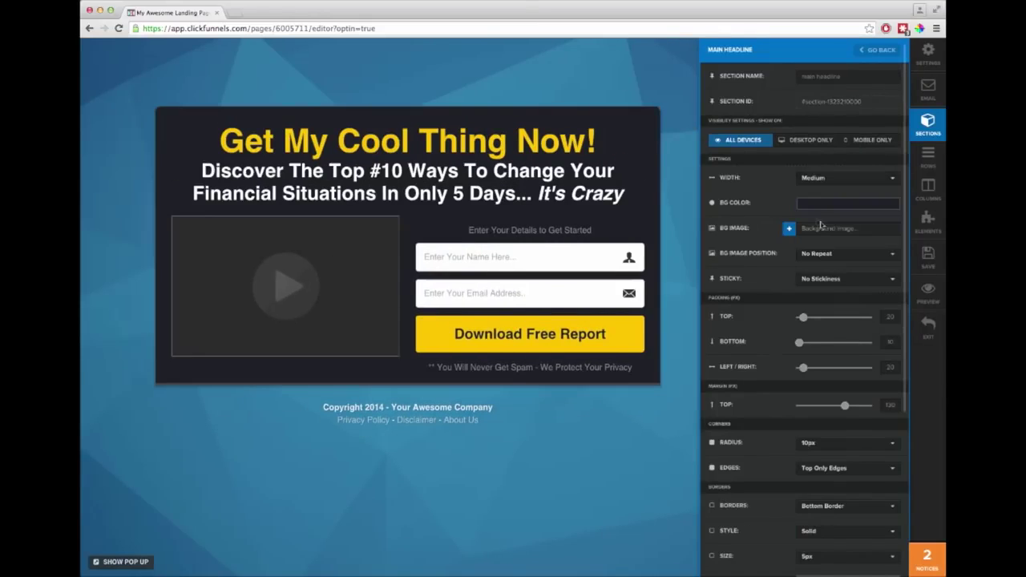
click(690, 281)
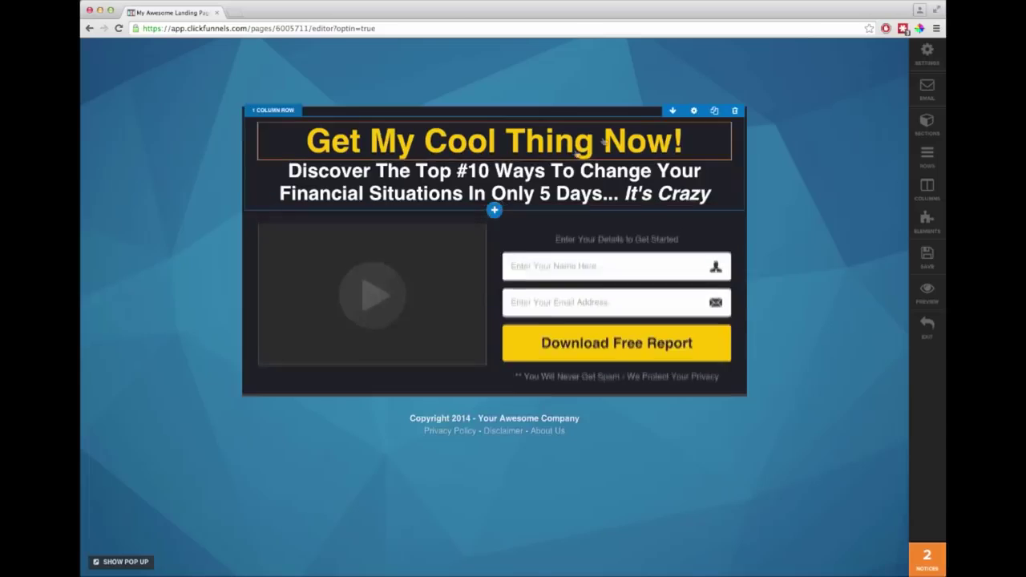
Step: Set a blurred photo from the BG Images library as the page background, then bring up the element list
click(927, 53)
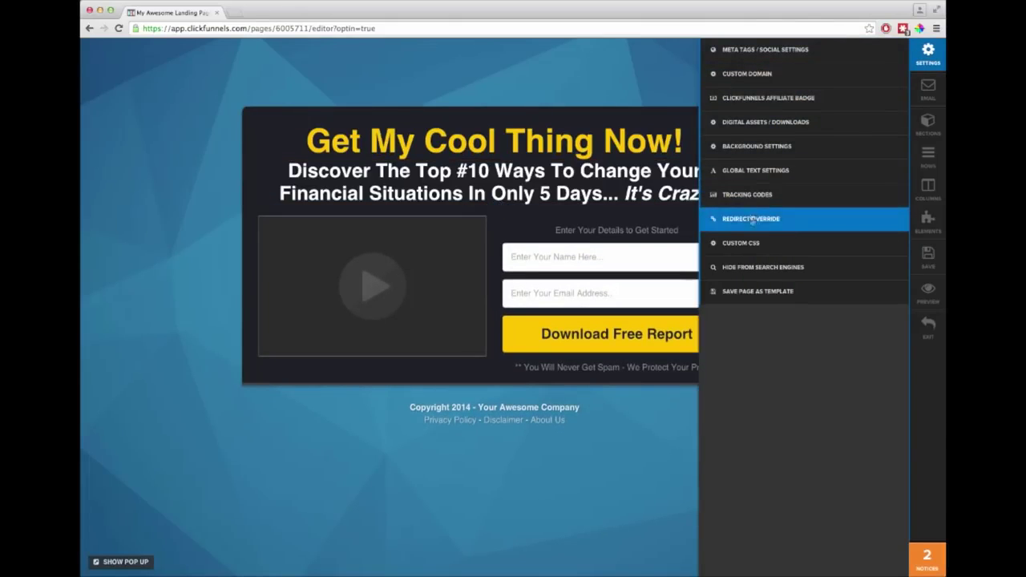
click(752, 147)
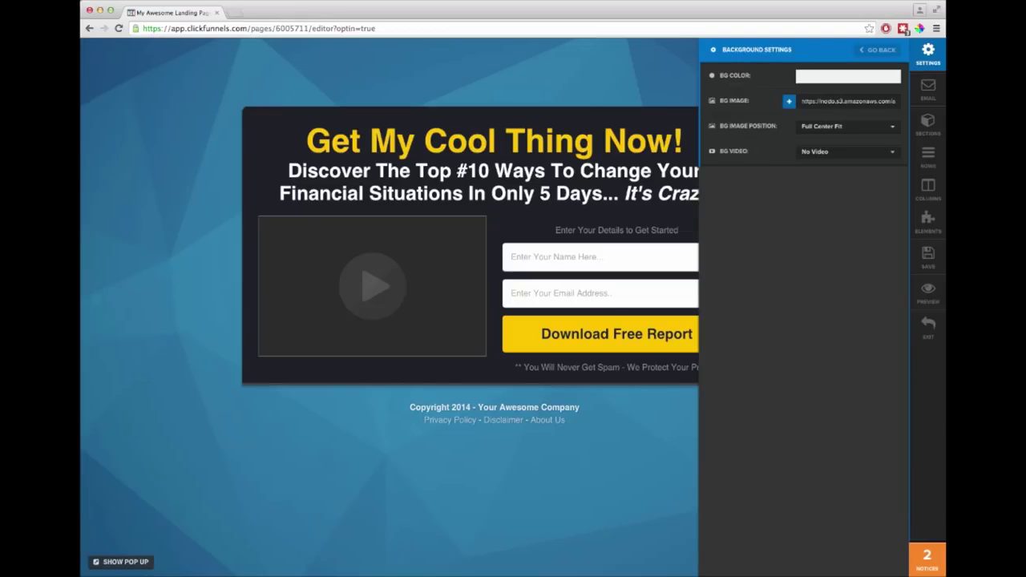
click(789, 101)
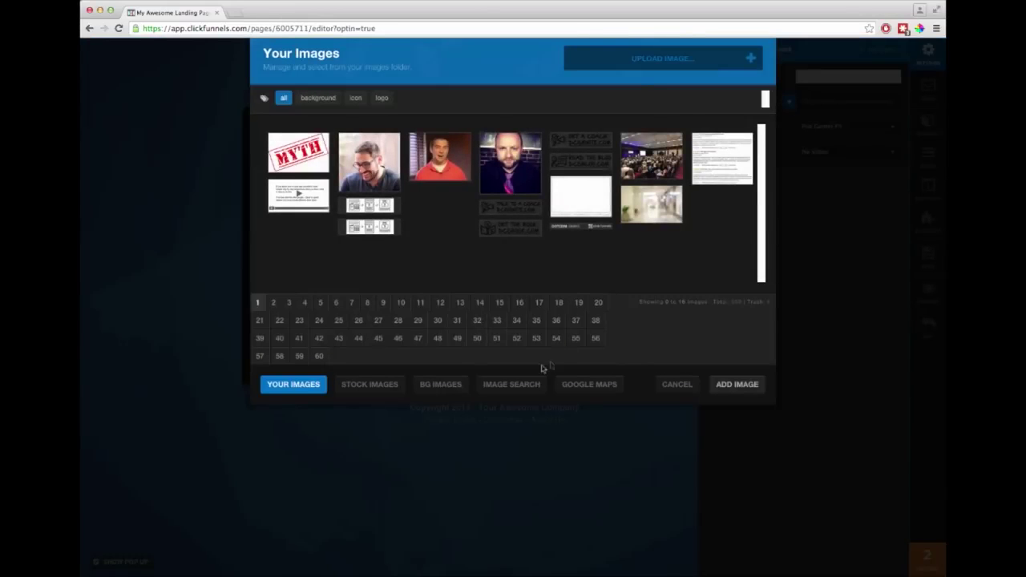
click(512, 386)
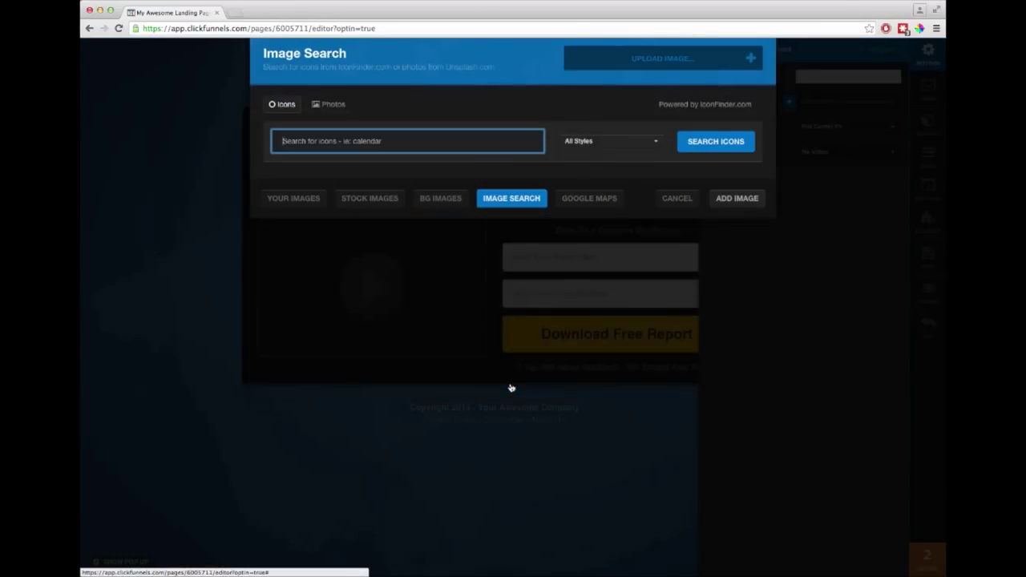
click(440, 198)
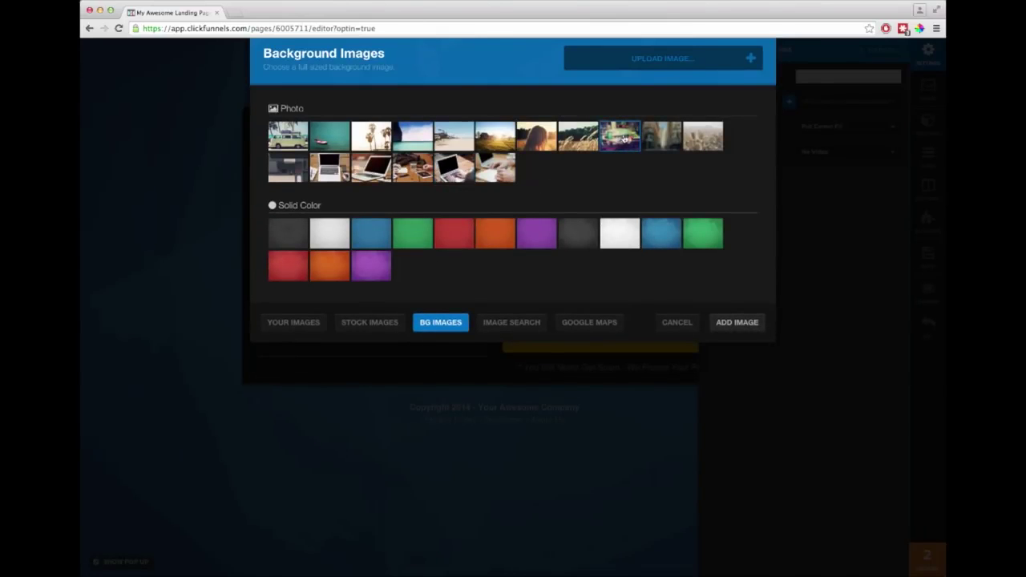
click(625, 138)
click(624, 436)
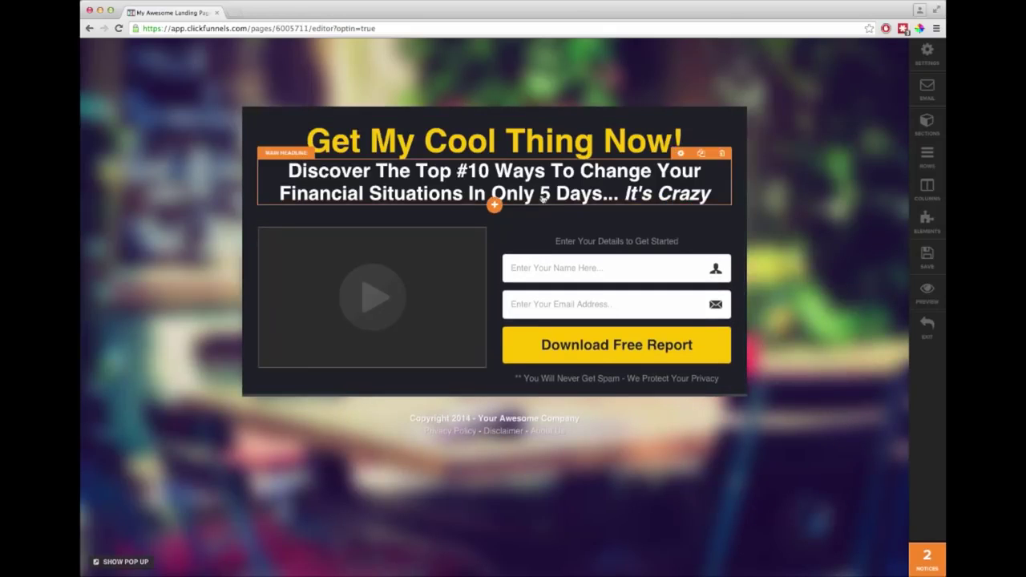
click(494, 205)
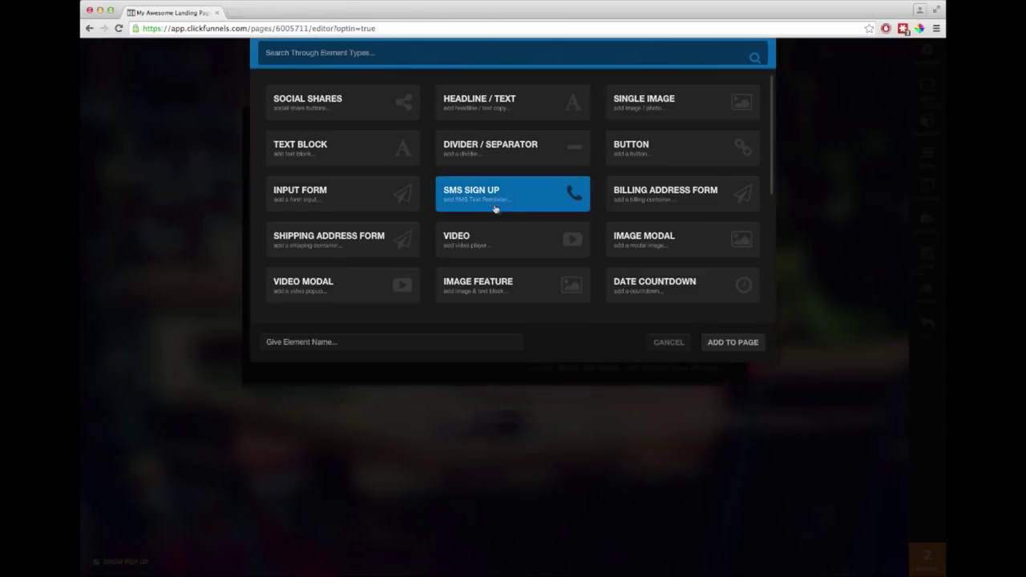
Step: Add a progress bar under the headline using the Animated Stripes style
scroll(405, 192, down, 4)
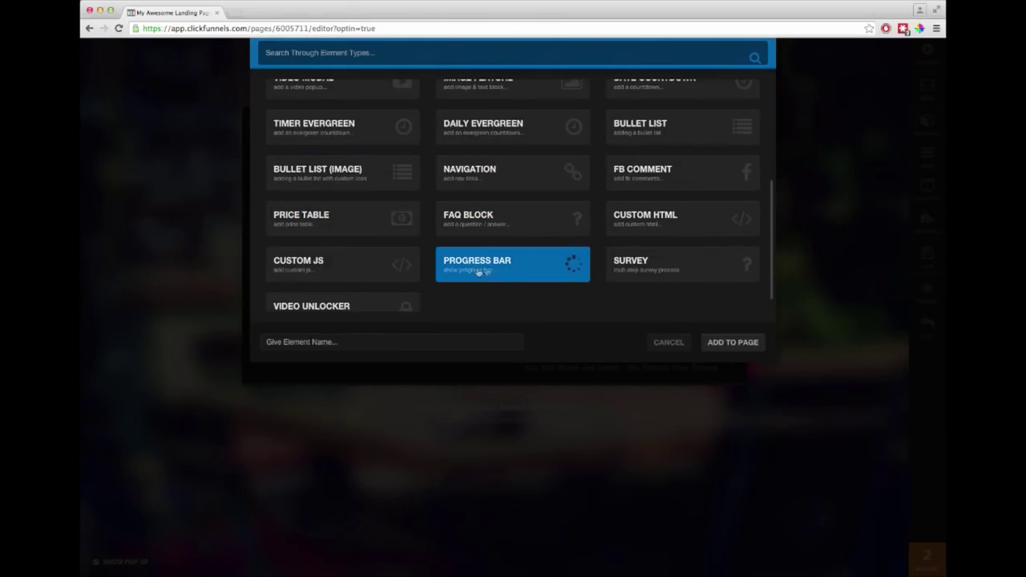
click(508, 268)
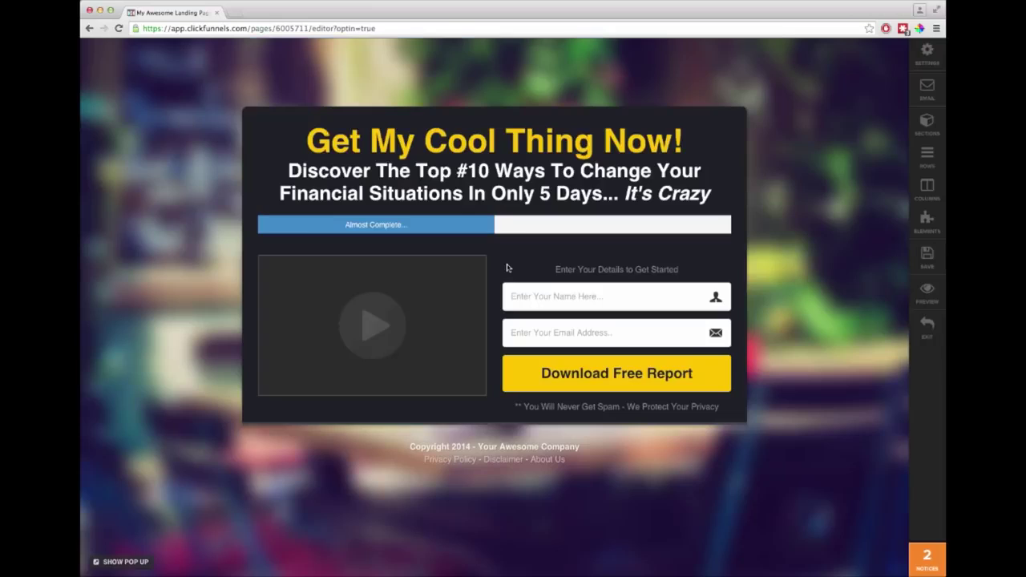
click(511, 231)
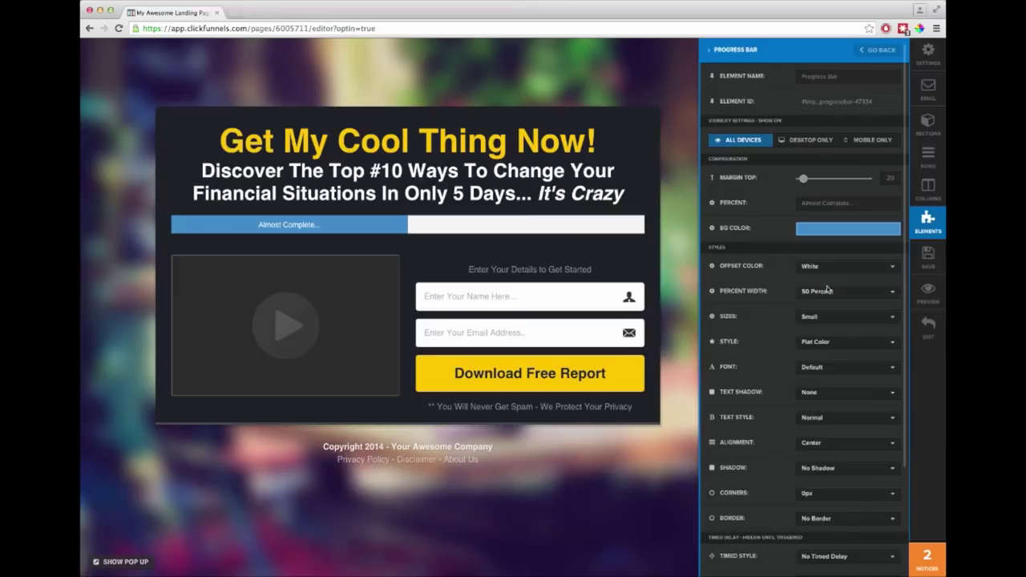
click(828, 343)
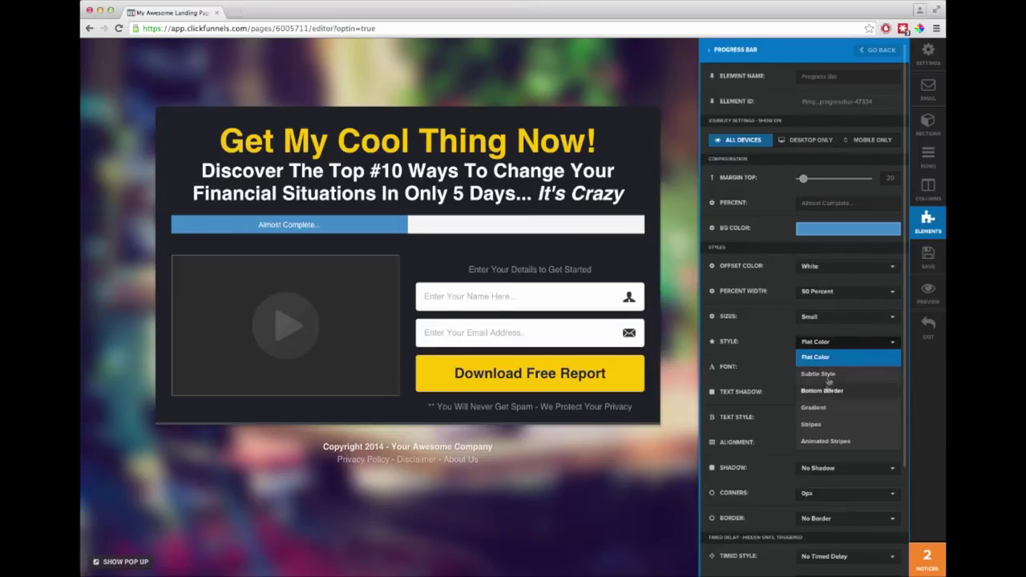
click(824, 442)
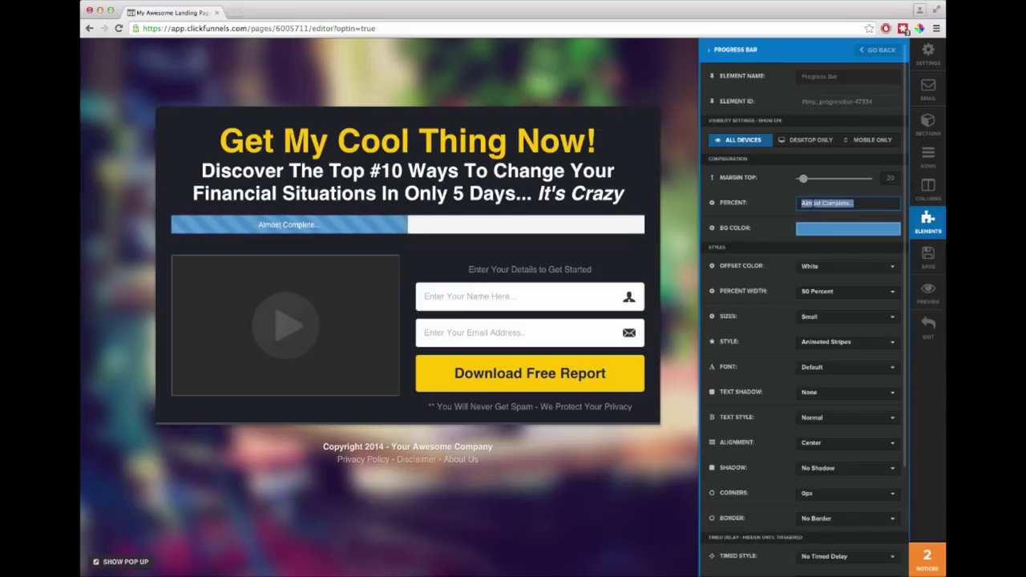
Step: Label the bar 'Almost There...', fill it to 75 percent in bold, and move it above the form
text(50% Done!)
key(super+a)
text(Almost)
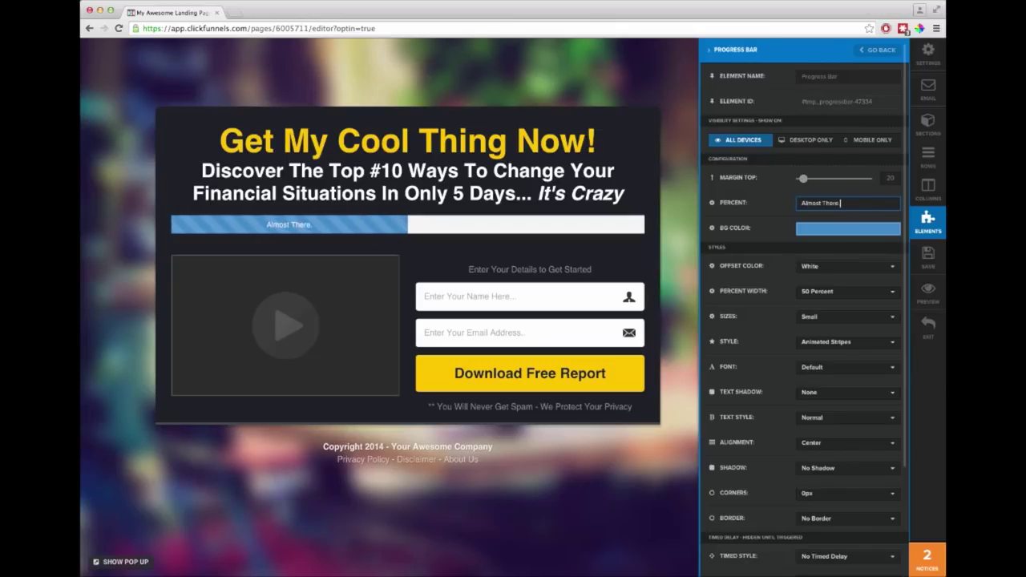
click(838, 293)
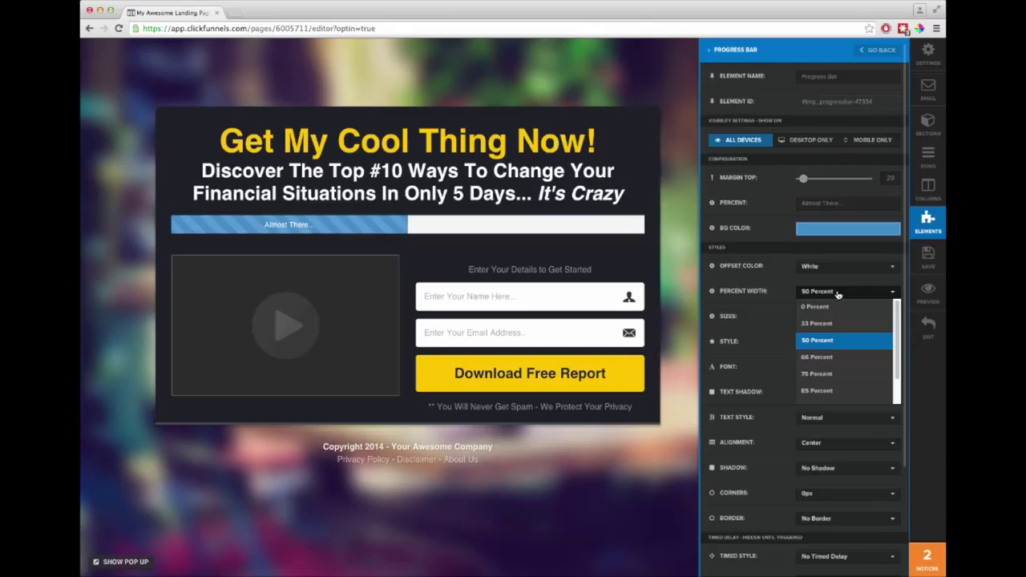
click(831, 374)
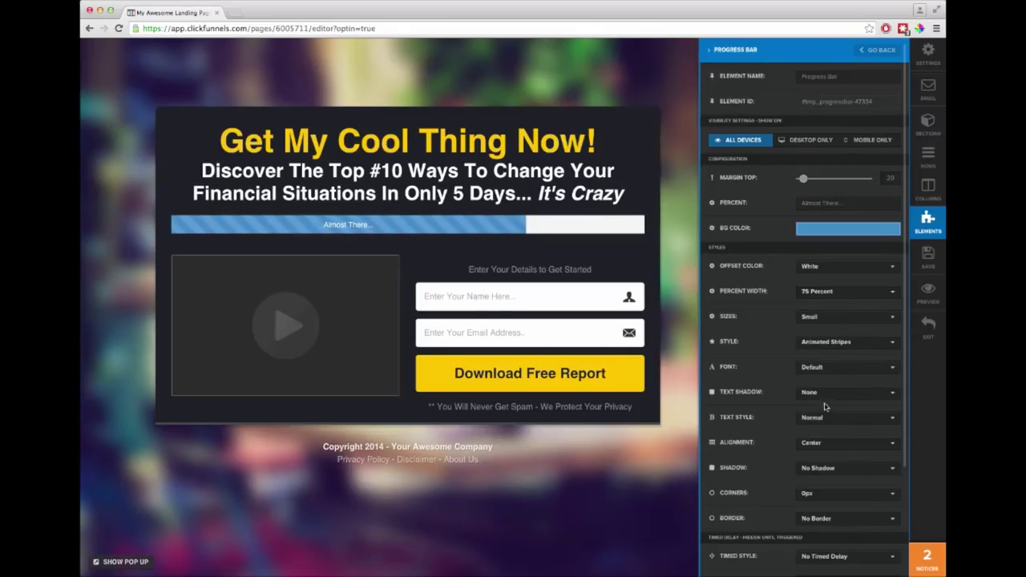
click(821, 419)
click(818, 450)
click(637, 255)
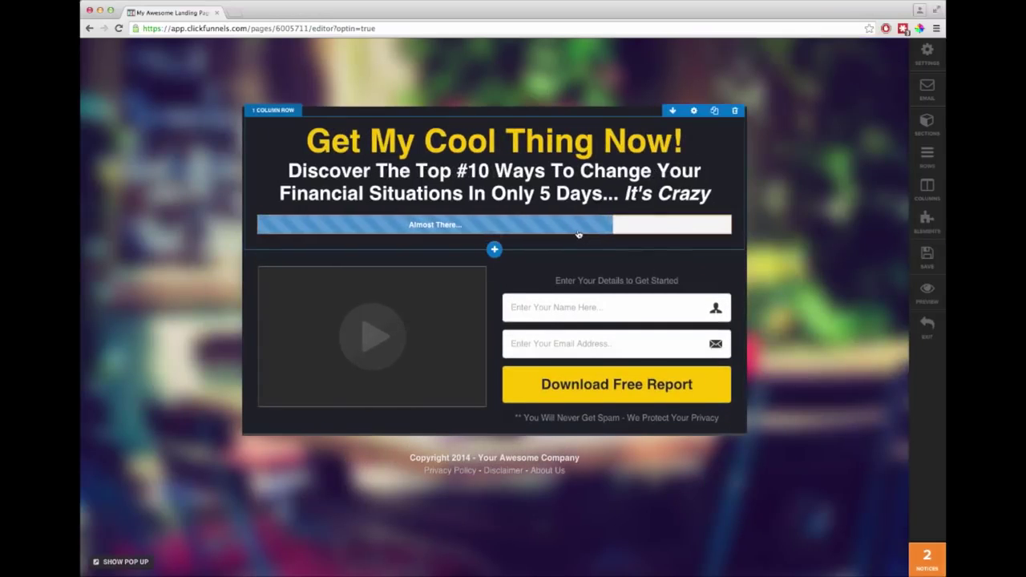
drag(578, 133, 578, 237)
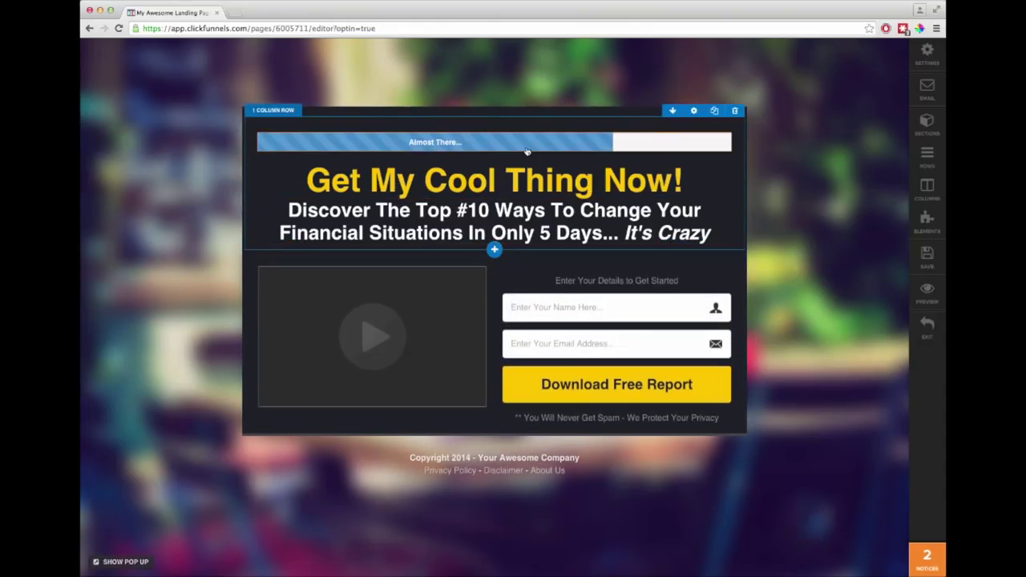
drag(593, 257, 626, 265)
Step: Add a date countdown element under the video
click(666, 234)
click(595, 256)
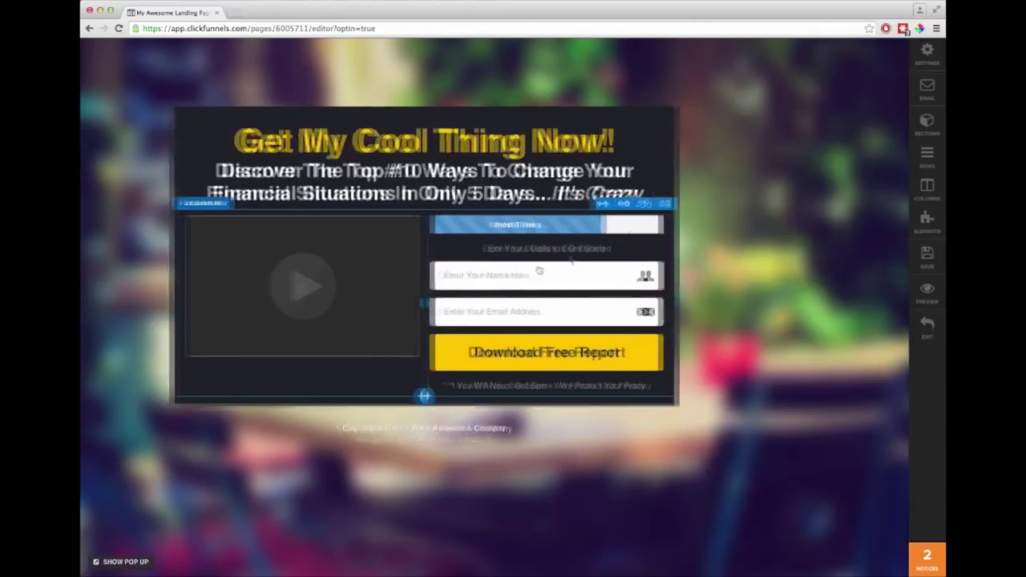
click(372, 357)
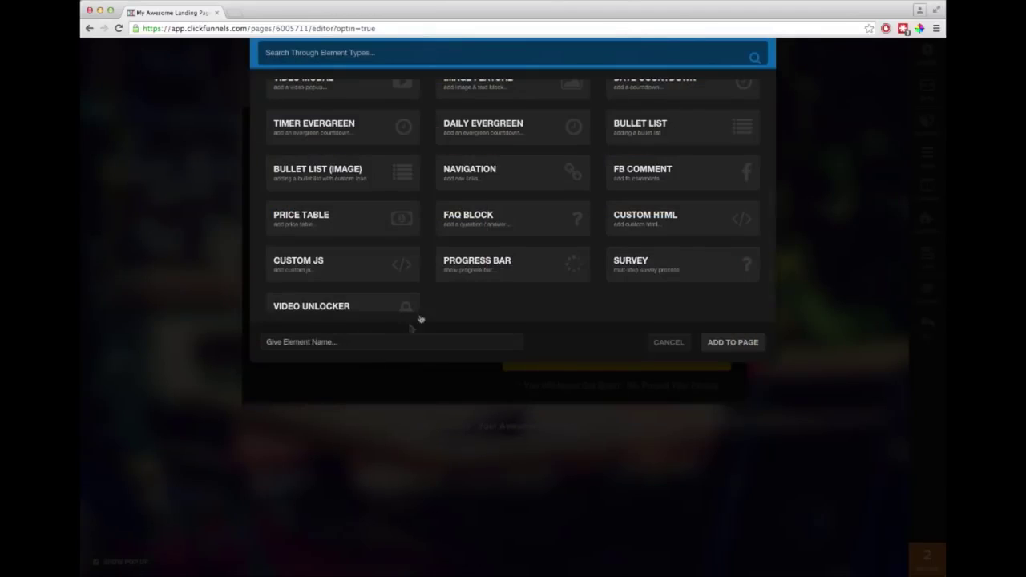
scroll(538, 240, down, 1)
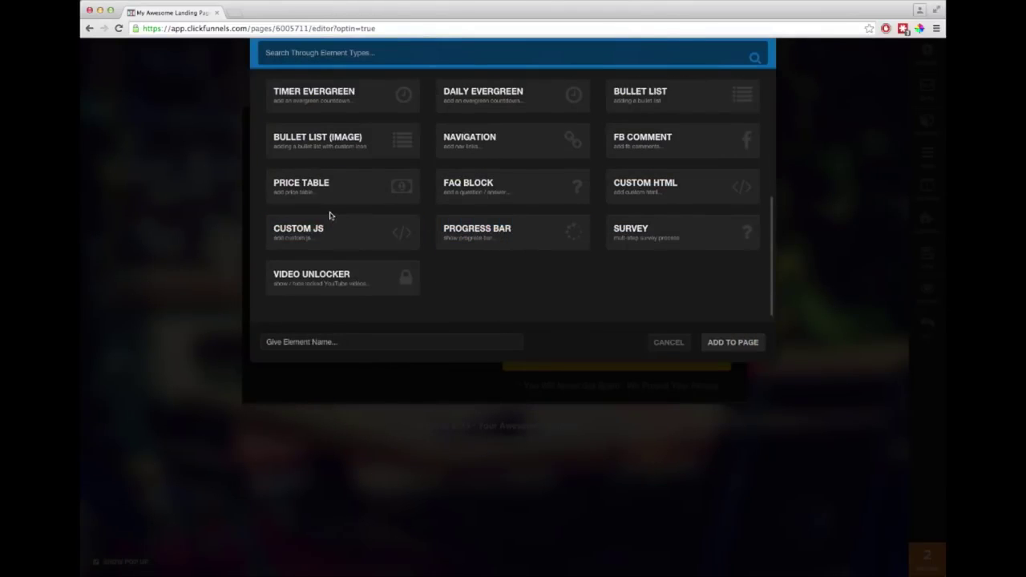
scroll(332, 212, up, 2)
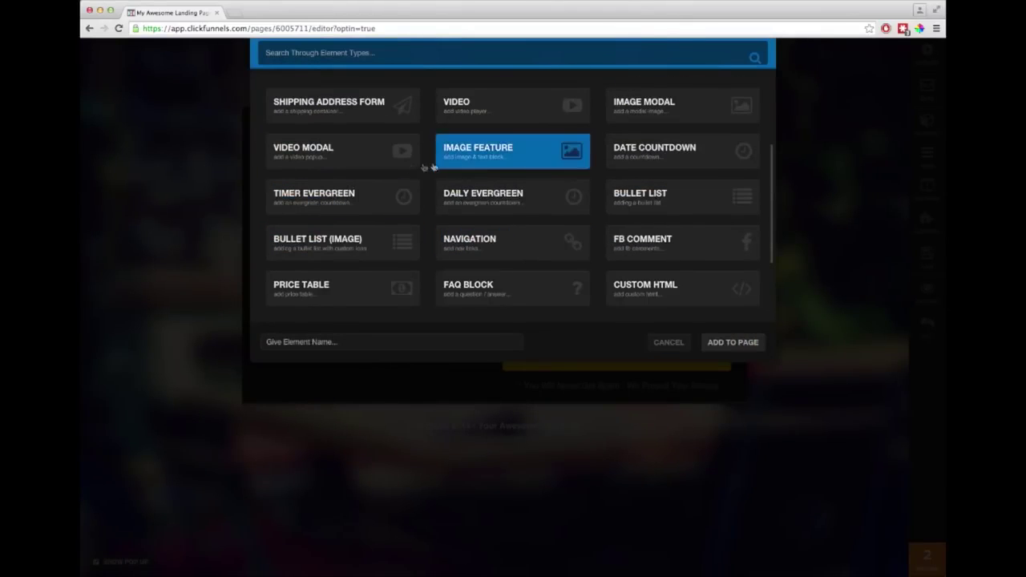
click(646, 160)
click(415, 378)
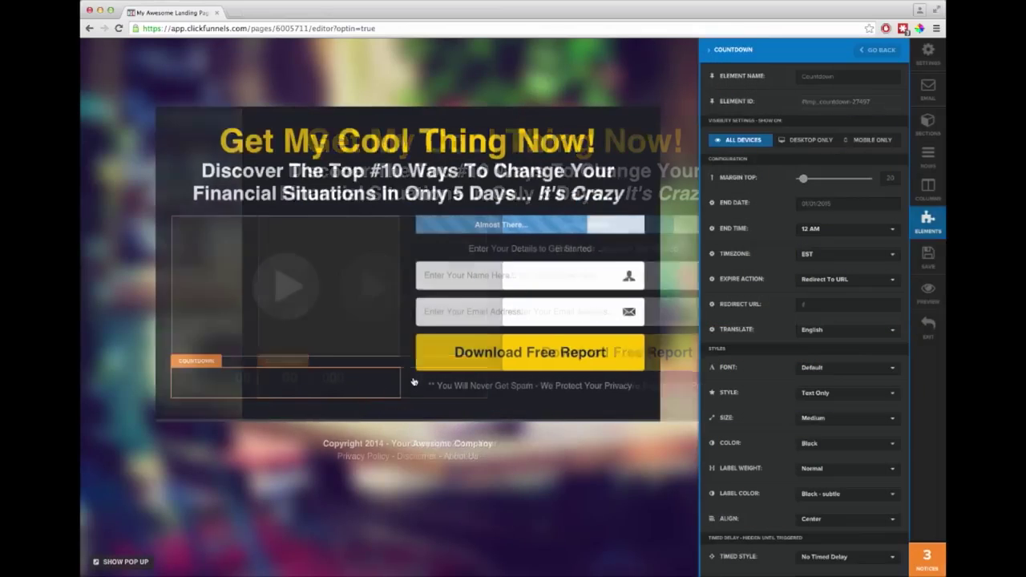
Step: Style the countdown with white Circle Line digits, White - subtle labels and a small top margin
drag(804, 179, 795, 178)
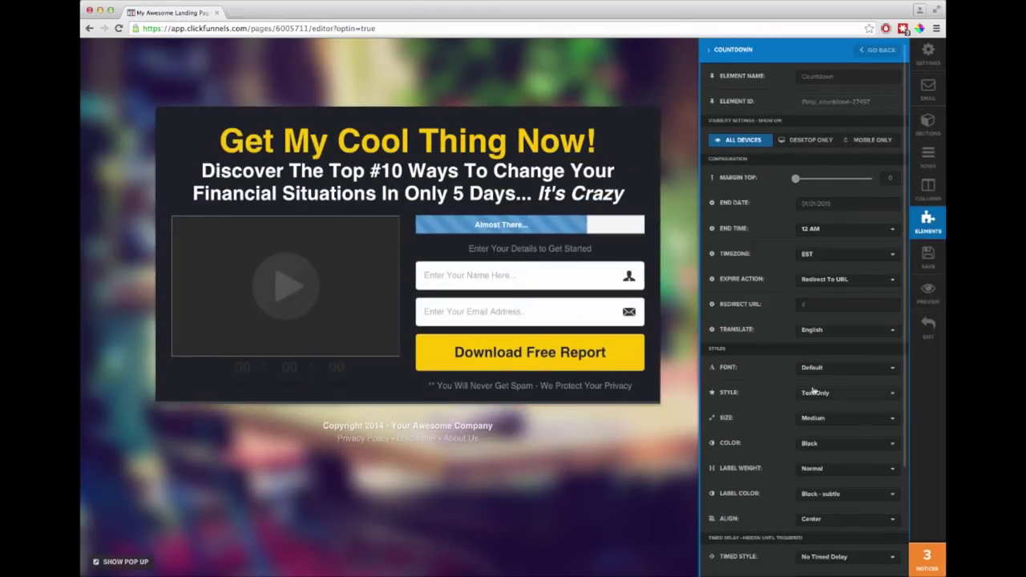
click(820, 443)
click(821, 475)
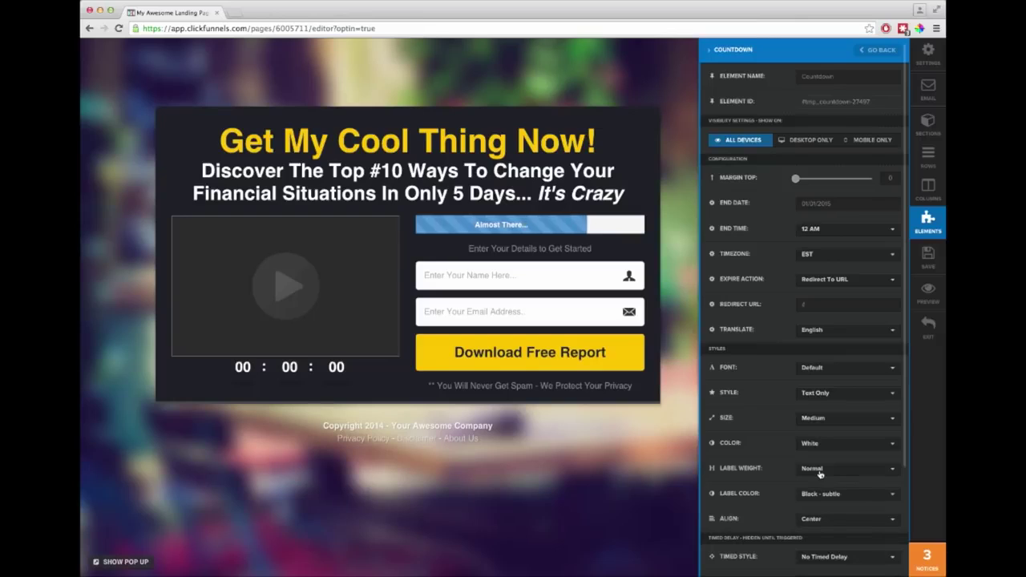
click(821, 393)
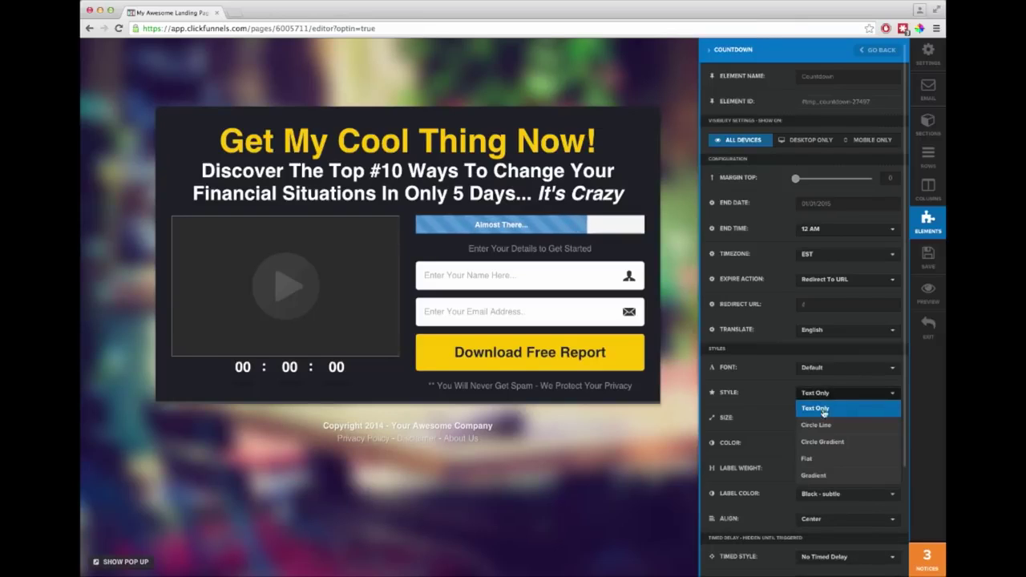
click(823, 426)
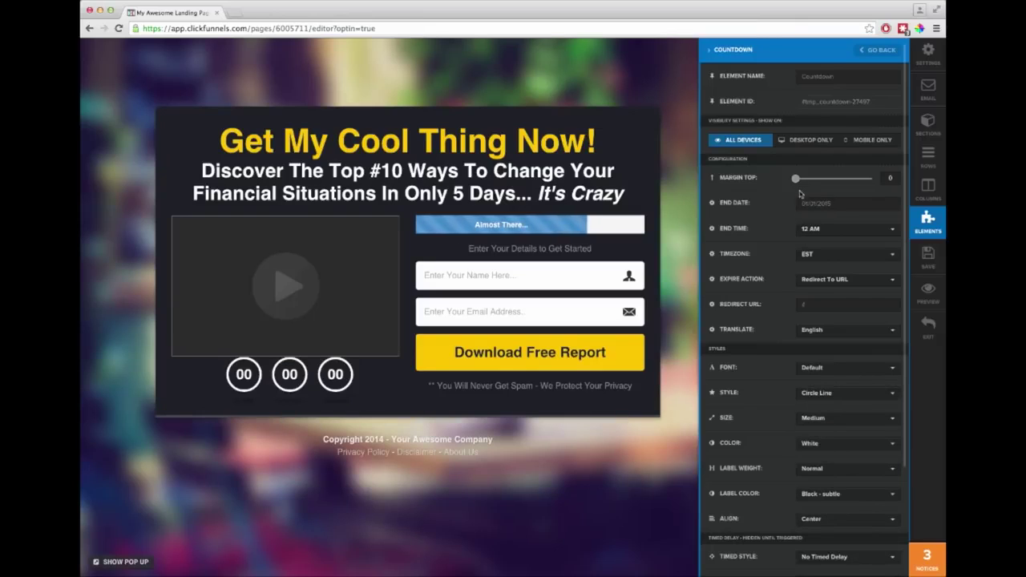
drag(795, 178, 803, 178)
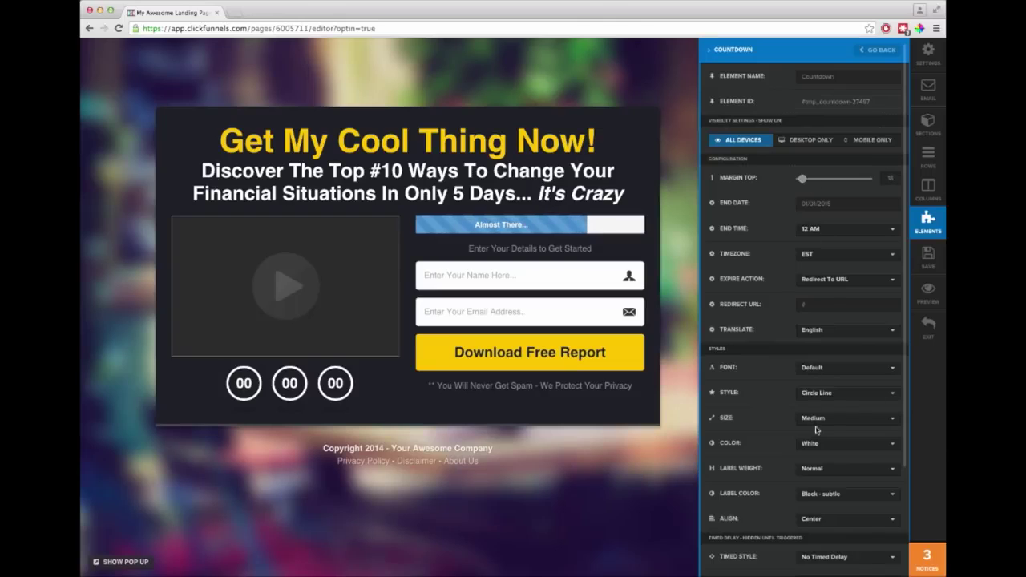
click(820, 496)
click(824, 526)
click(577, 407)
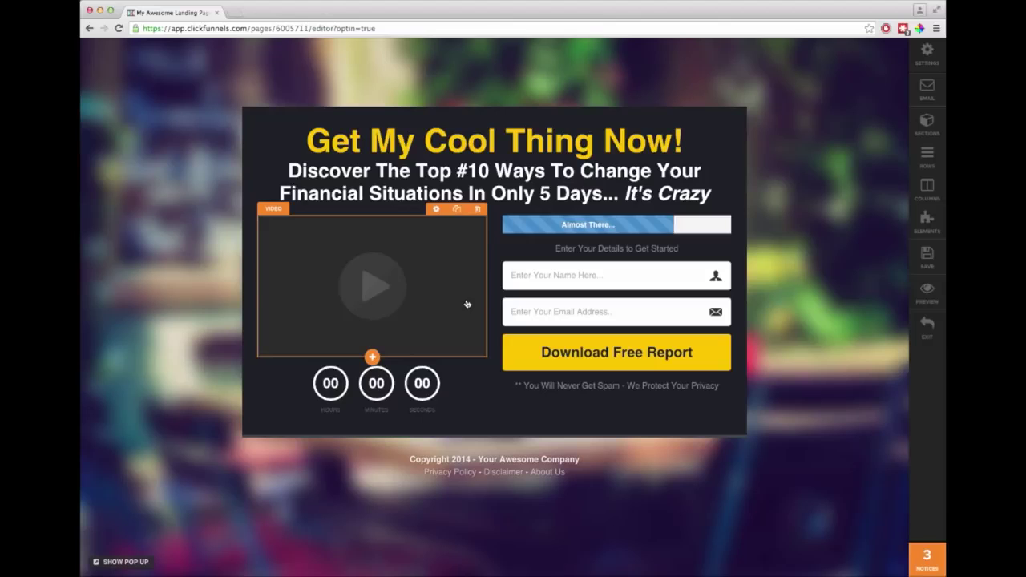
Step: Save the squeeze page, preview it in a new tab, and return to the editor
click(926, 255)
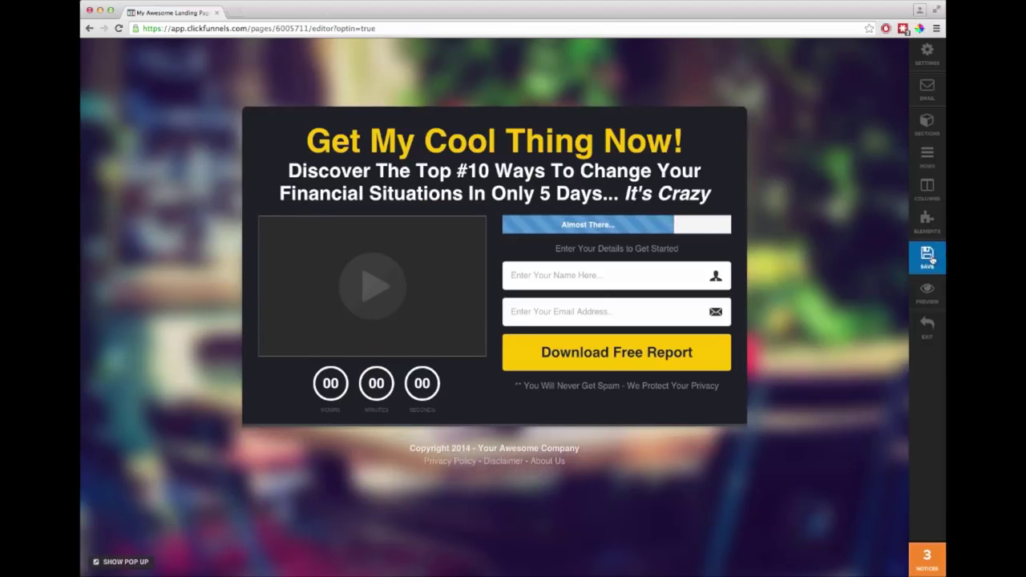
click(927, 295)
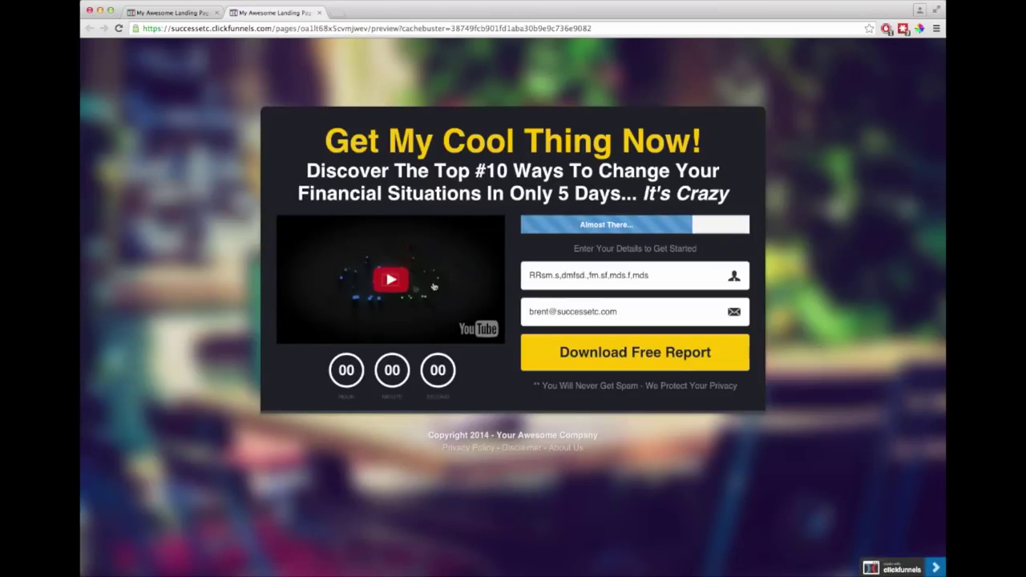
click(182, 15)
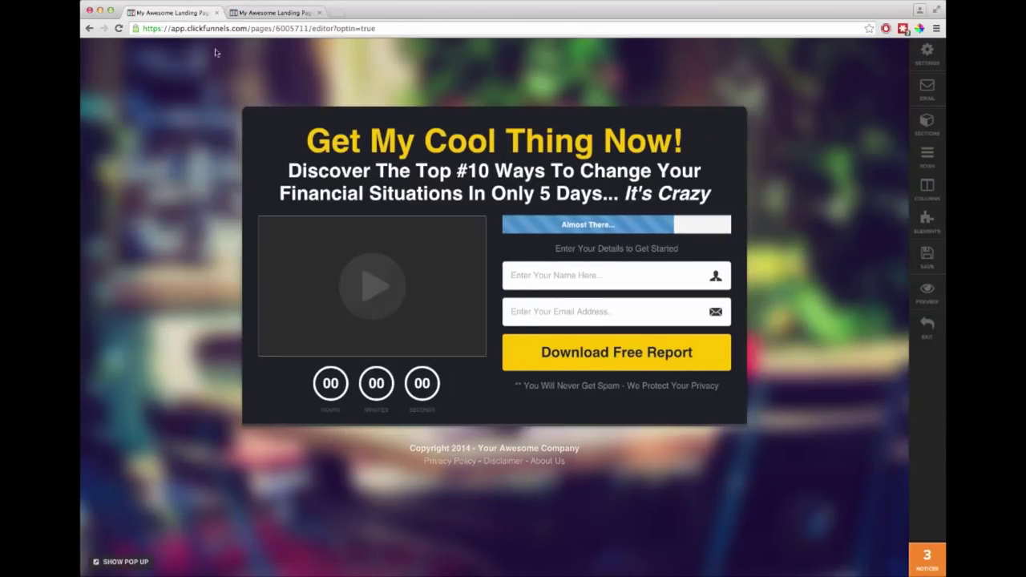
Step: Replace the video with an image above the countdown, margin top 0, using the pasted book image URL
click(477, 209)
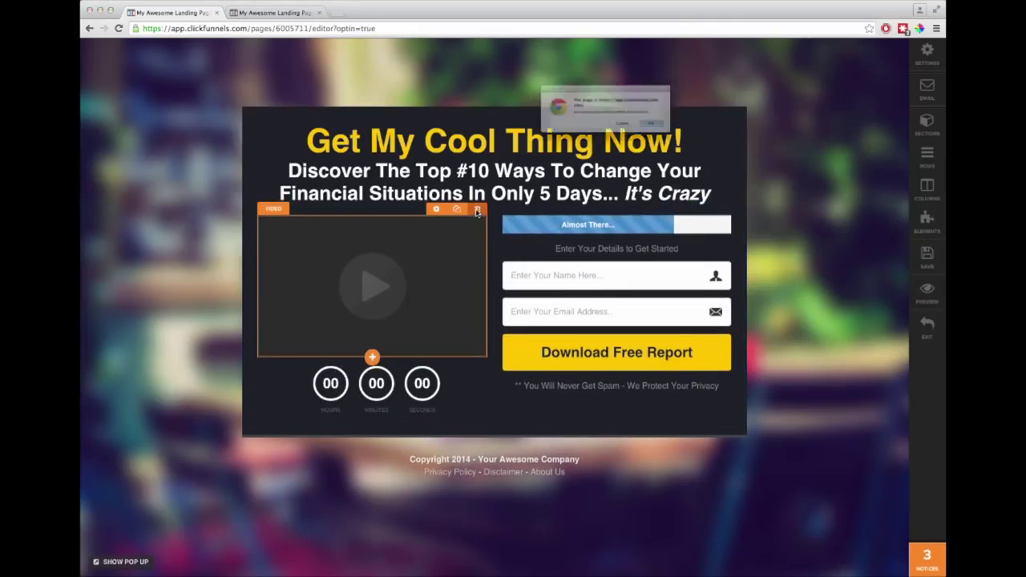
click(683, 133)
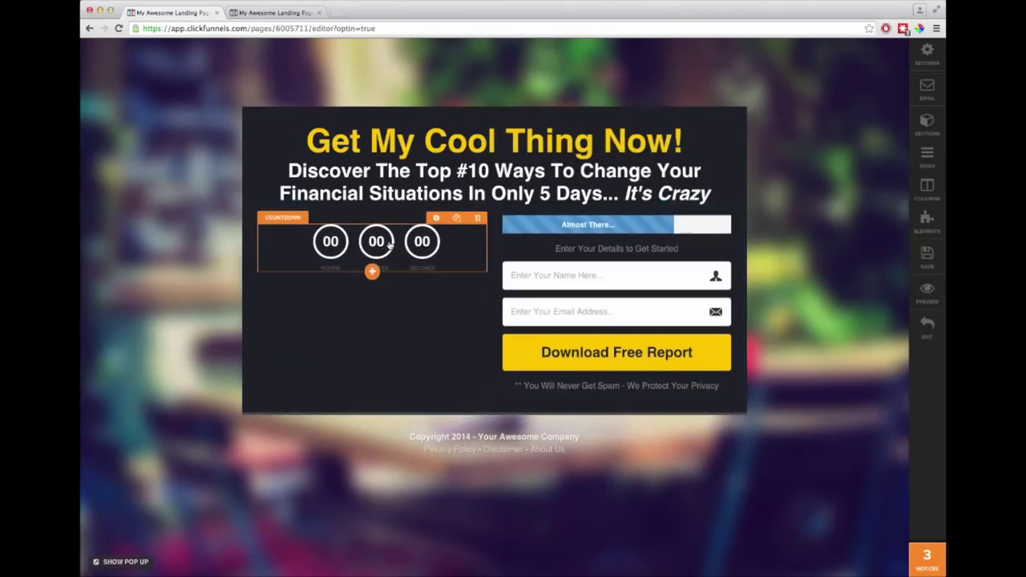
click(372, 272)
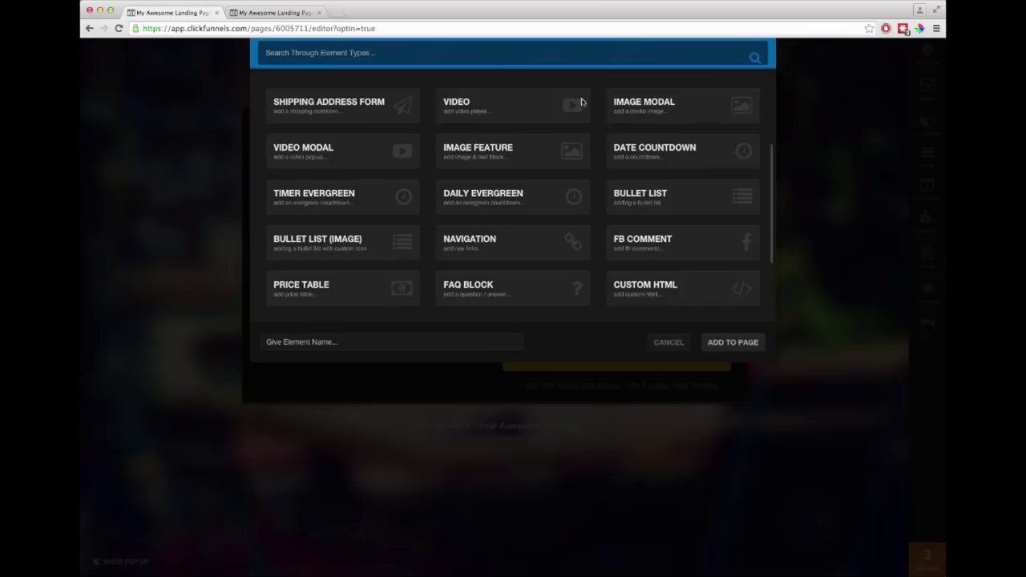
click(648, 111)
drag(423, 320, 416, 251)
click(436, 219)
drag(806, 179, 795, 178)
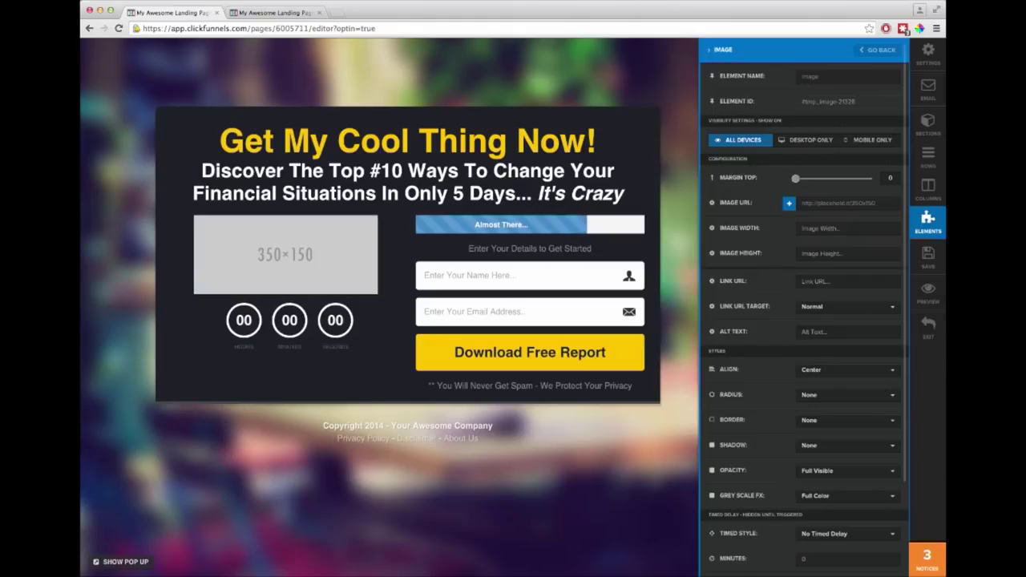
right_click(843, 204)
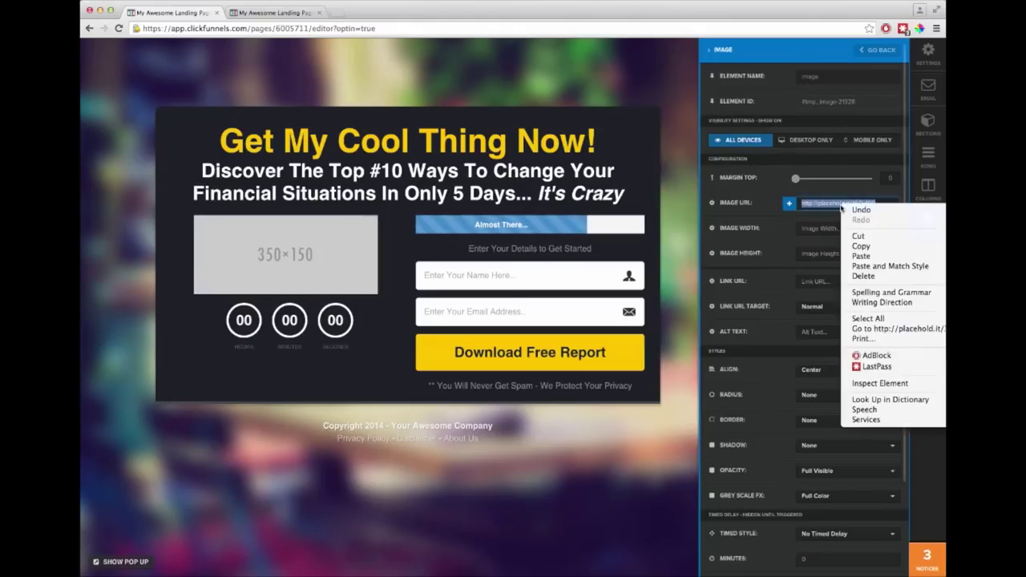
click(891, 253)
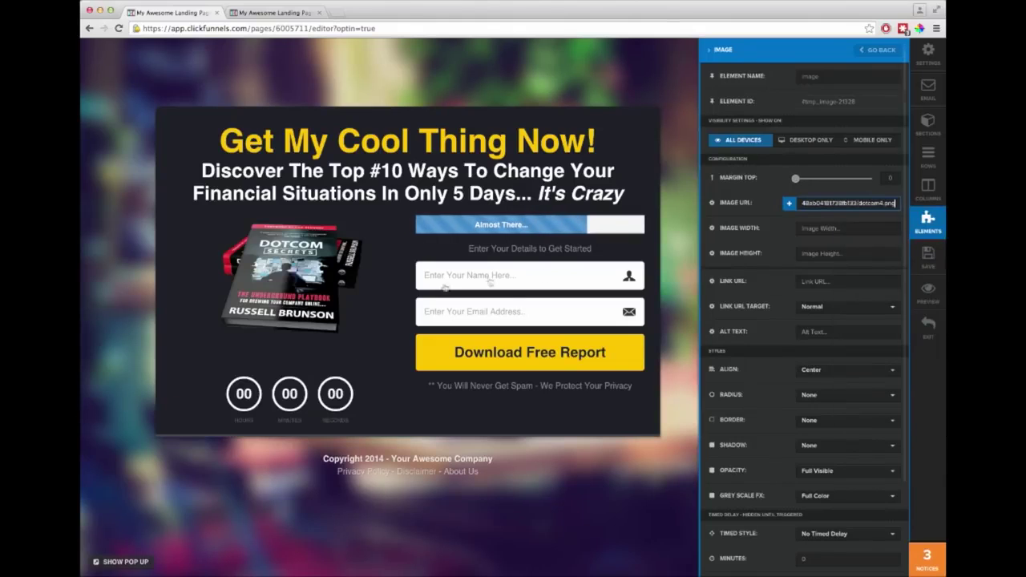
click(382, 297)
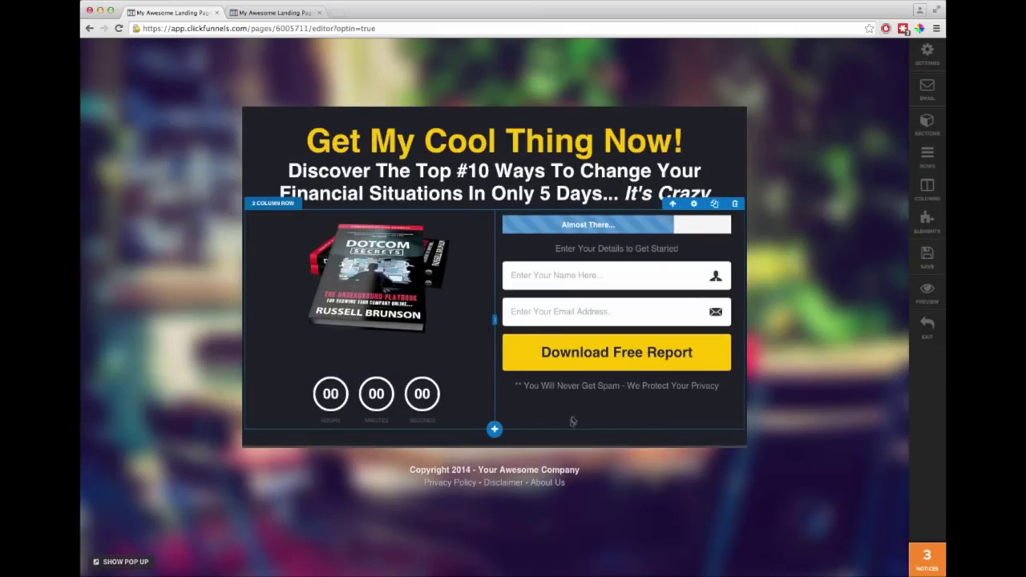
Step: Delete the 'Almost There' progress bar
click(615, 231)
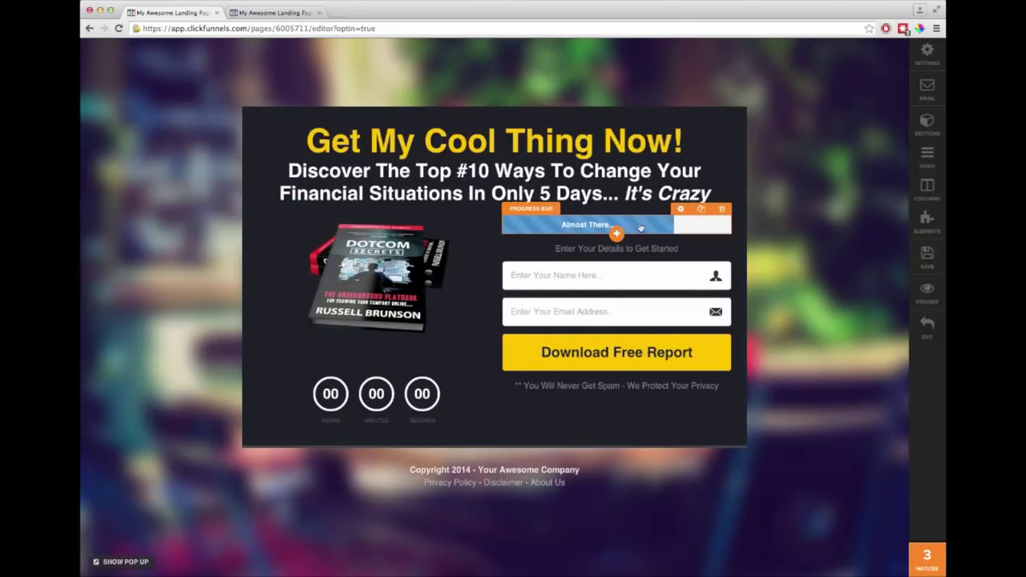
click(722, 209)
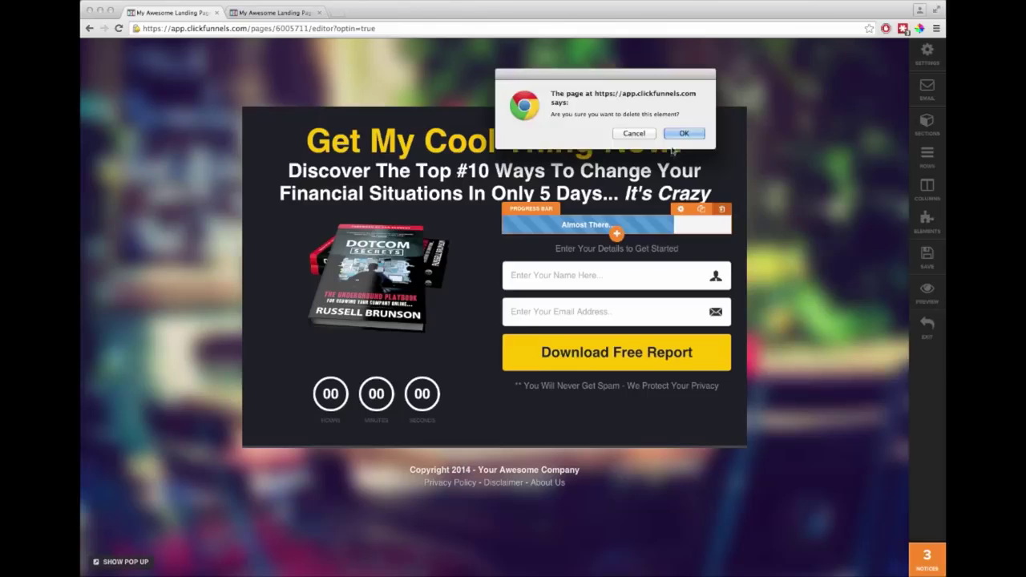
click(678, 137)
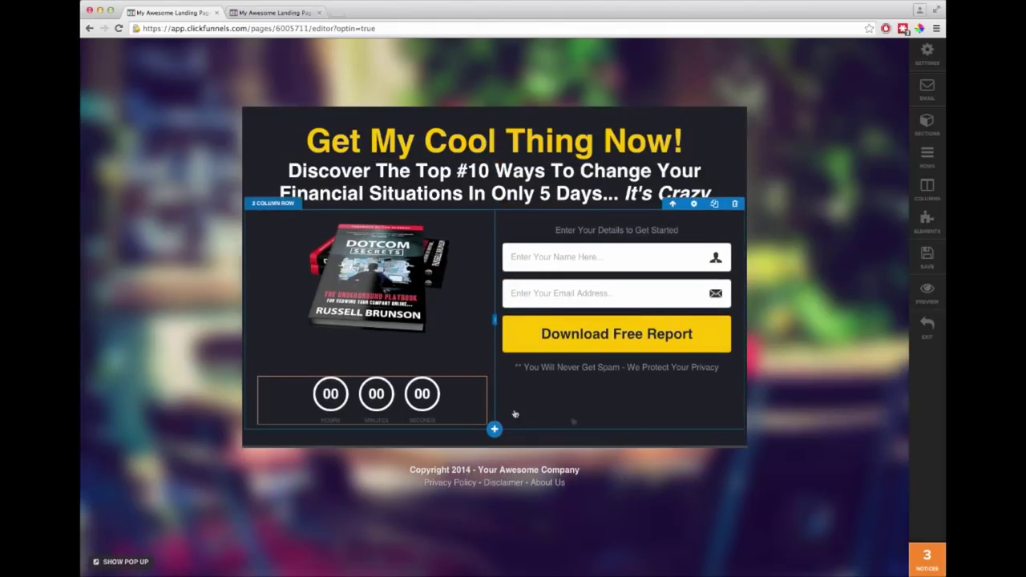
Step: Drag the countdown from under the book image to just below the subheadline
drag(415, 401, 497, 229)
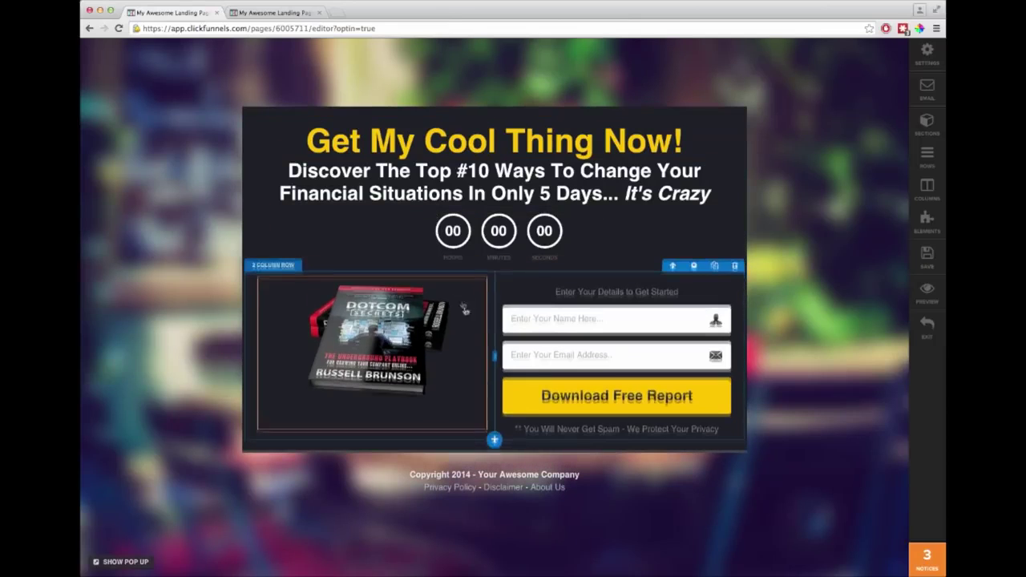
Step: Add a one-column row below the opt-in row holding a full-width video element
click(494, 433)
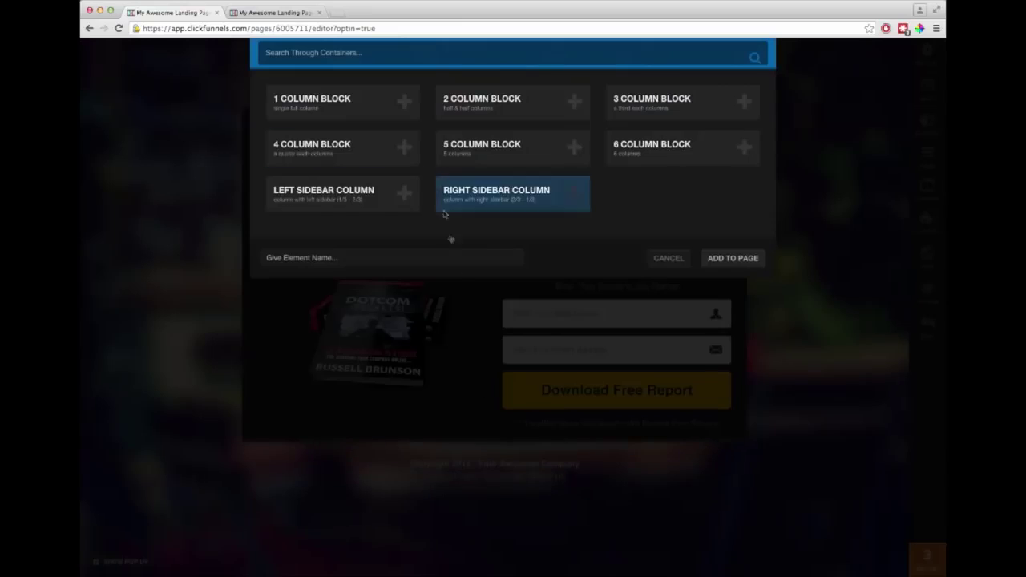
click(336, 101)
click(486, 455)
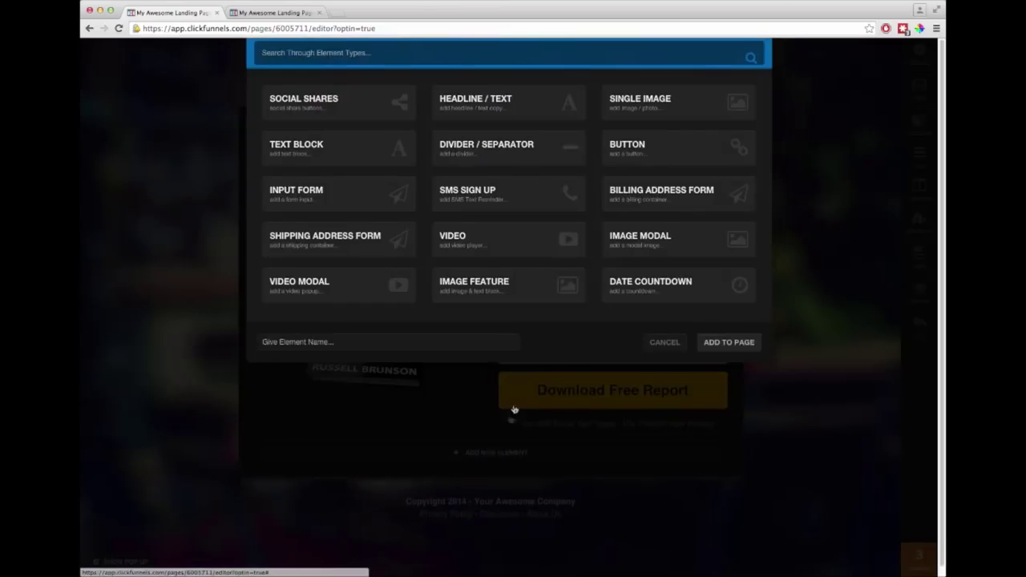
click(481, 243)
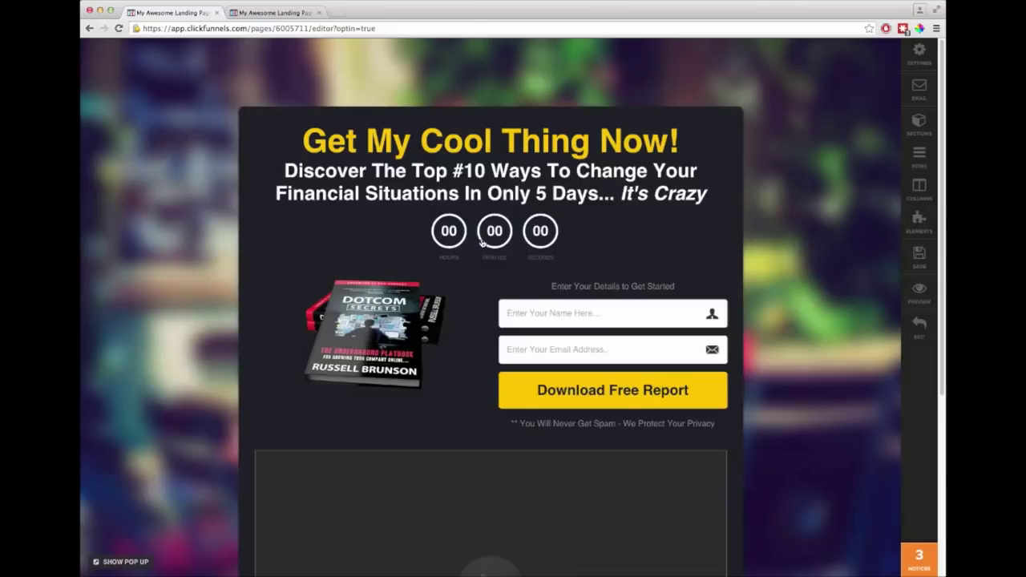
scroll(566, 385, down, 3)
click(569, 389)
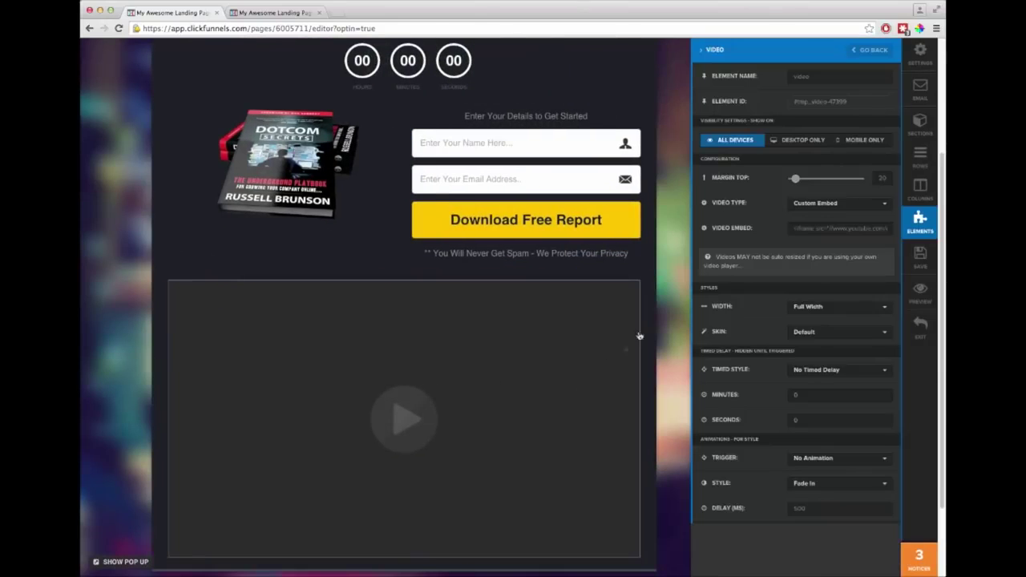
click(543, 277)
scroll(730, 381, down, 2)
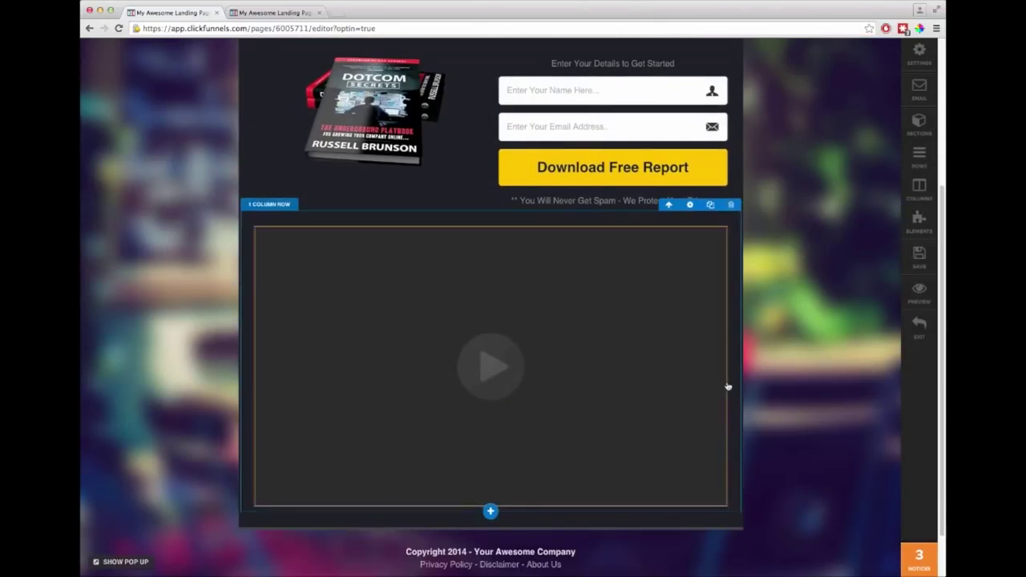
scroll(726, 387, up, 4)
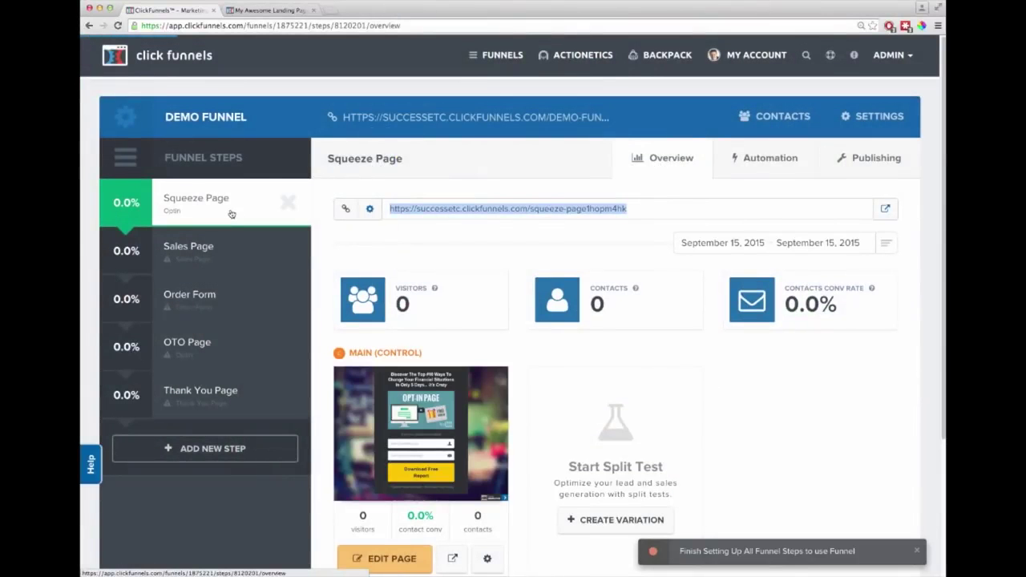
Step: Apply the OTO Video template to the Sales Page step, then go to the Order Form step
click(230, 246)
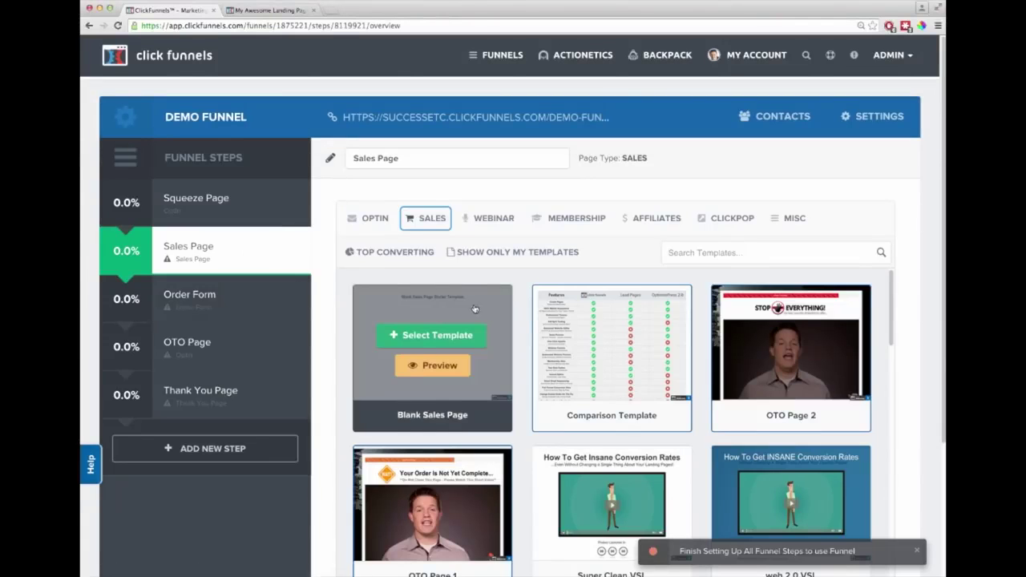
scroll(473, 310, down, 3)
scroll(521, 345, down, 7)
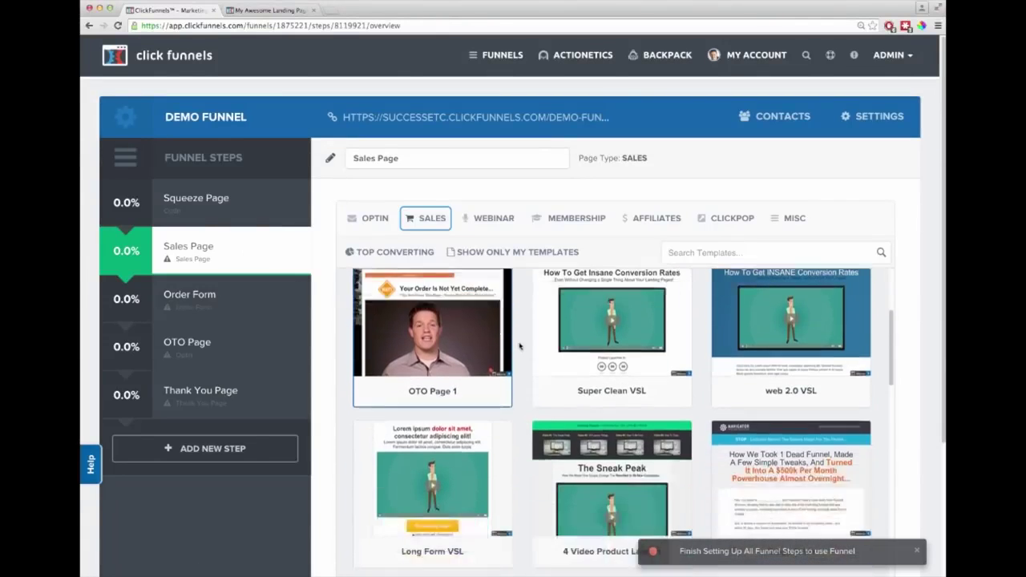
scroll(533, 349, down, 5)
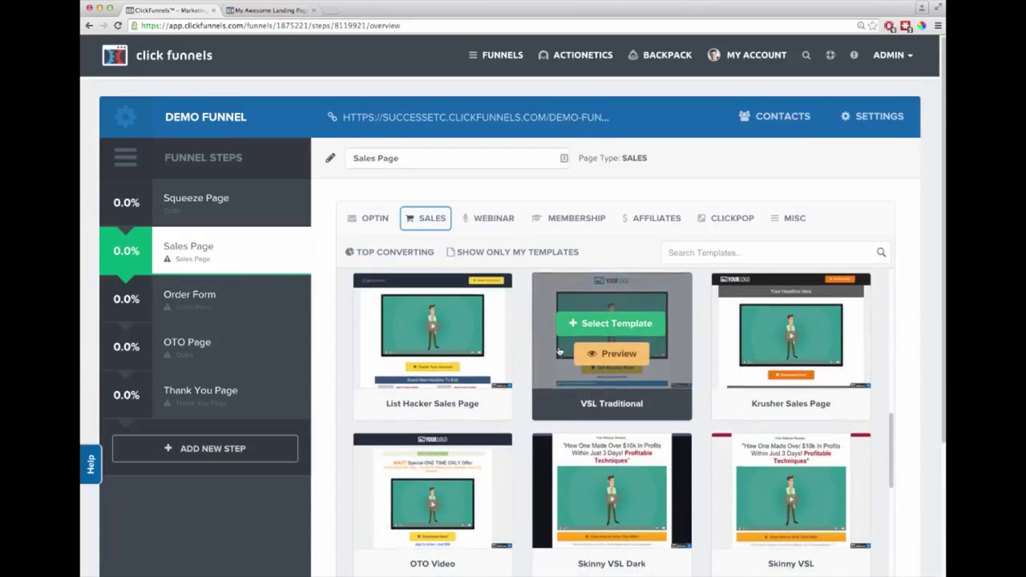
scroll(557, 351, down, 3)
scroll(546, 355, down, 1)
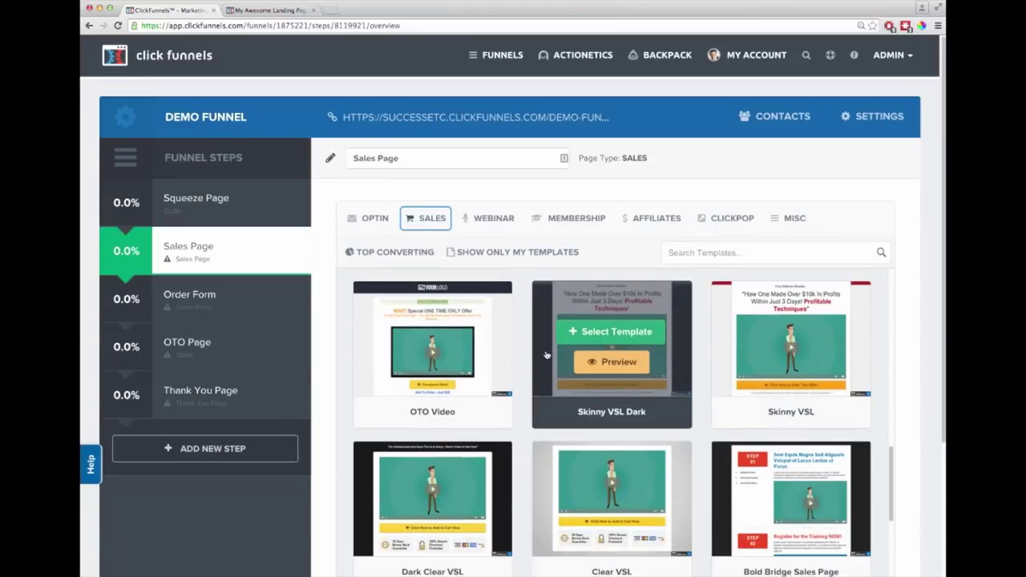
scroll(546, 353, down, 2)
scroll(437, 339, up, 2)
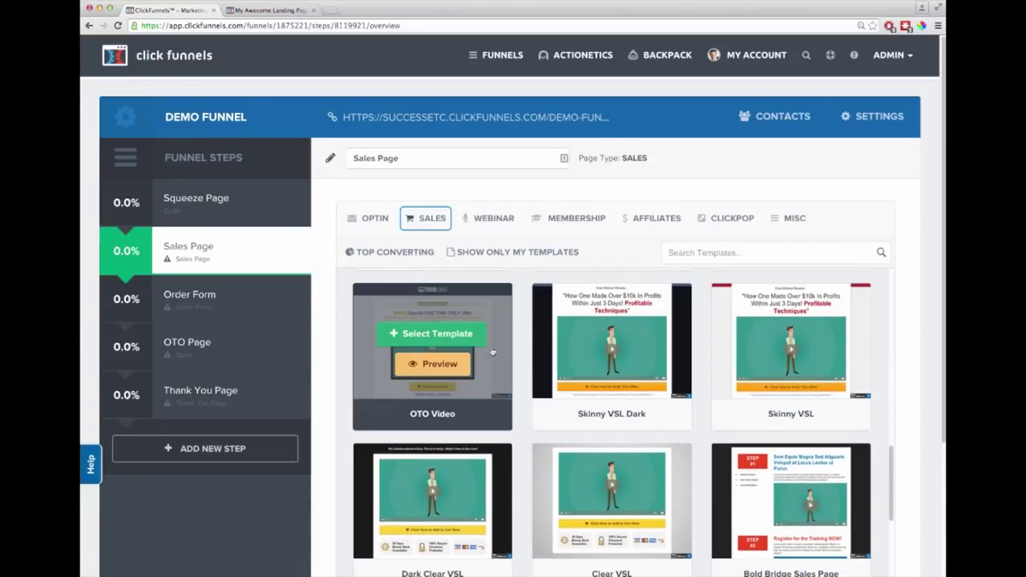
click(437, 335)
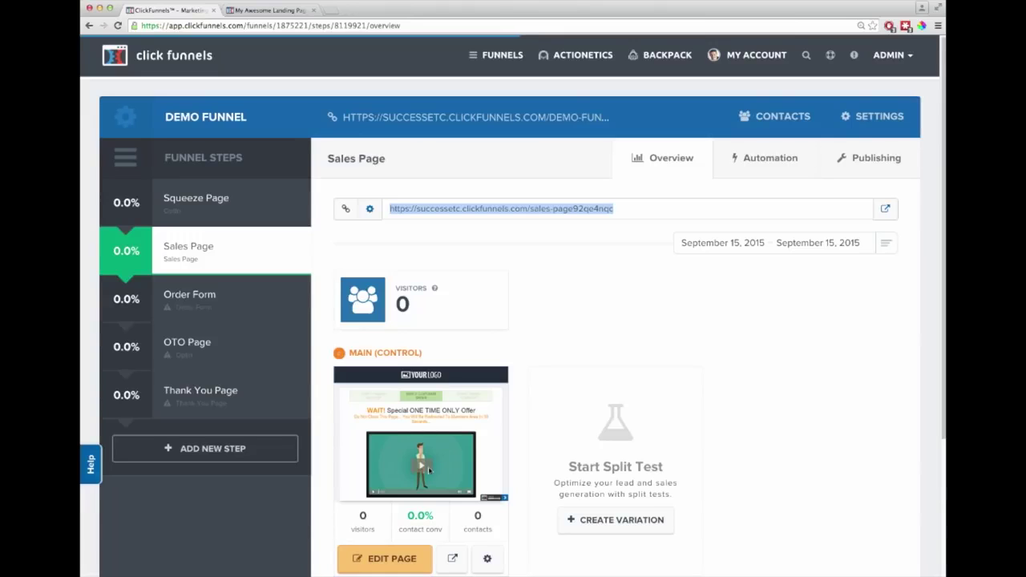
click(206, 295)
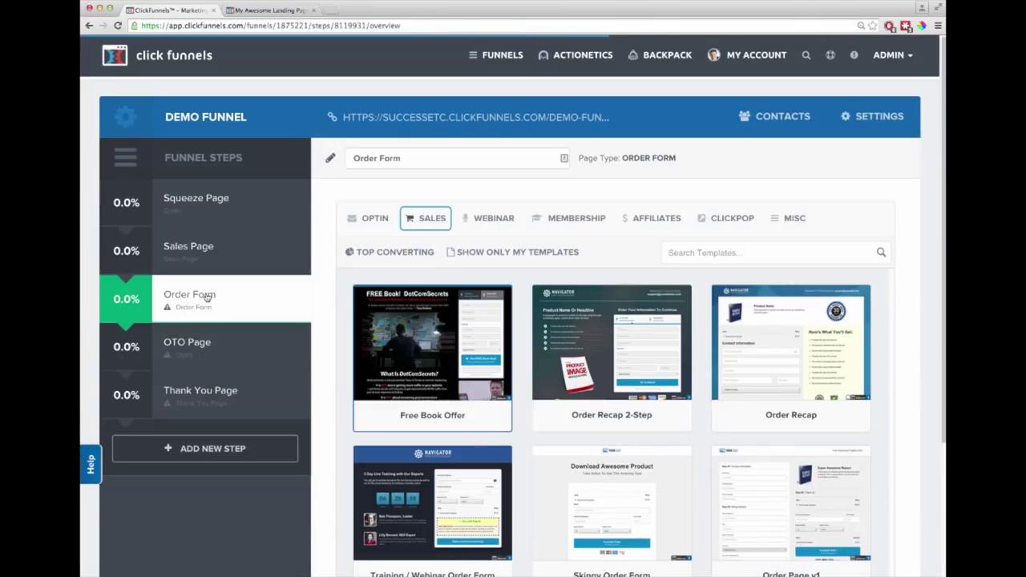
Step: Apply the Skinny Order Form template, producing the 'Download Awesome Product' page
scroll(470, 435, down, 2)
scroll(701, 466, down, 1)
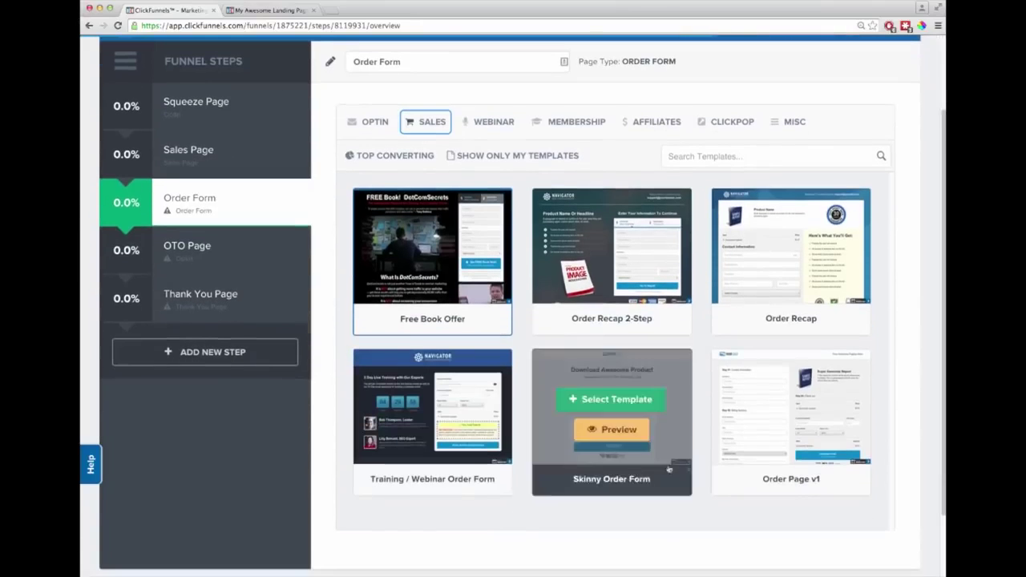
mouse_move(597, 412)
click(609, 405)
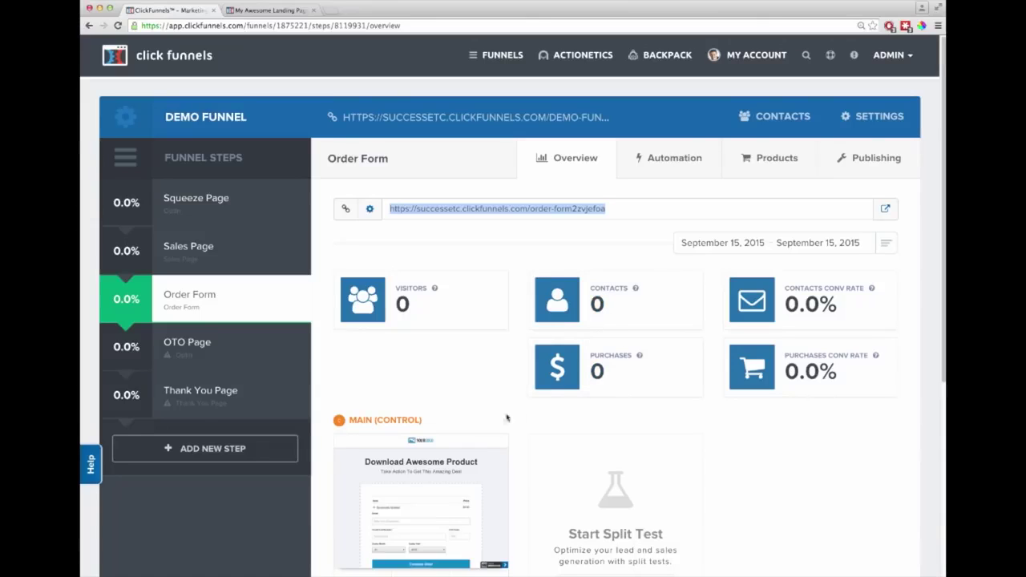
scroll(551, 398, down, 2)
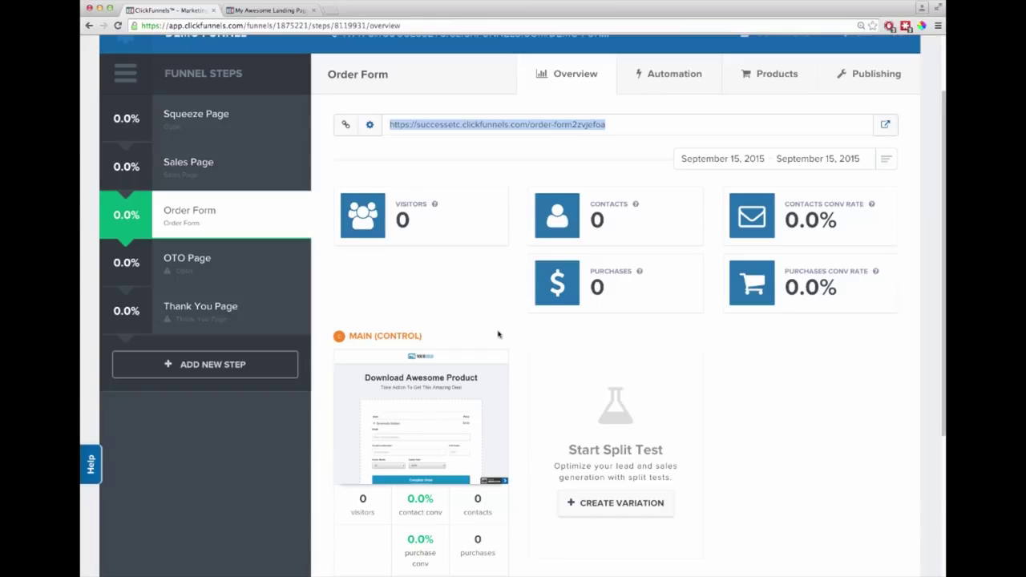
click(518, 466)
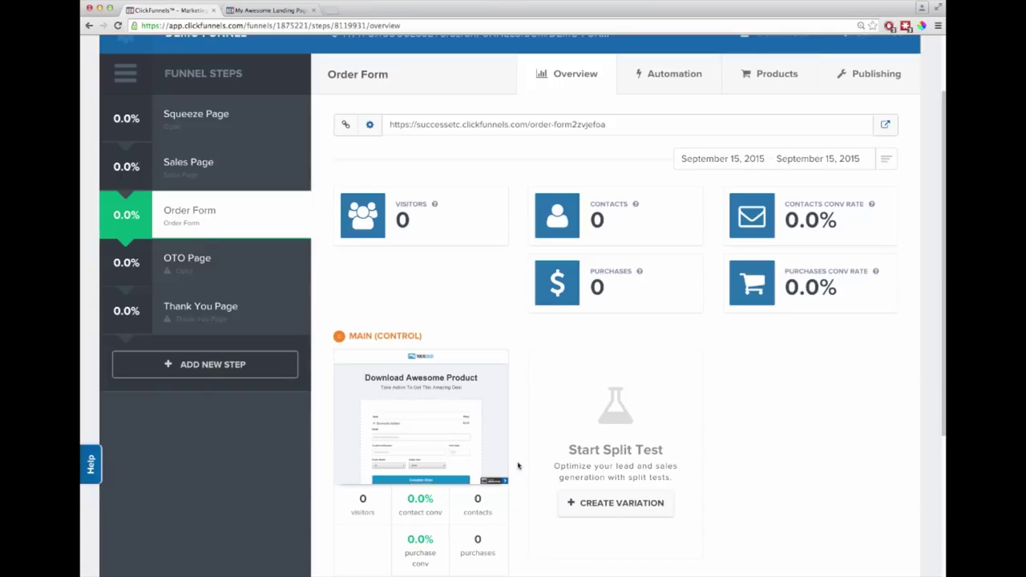
Step: In the order page editor, swap the logo for the ClickFunnels logo at width 250
scroll(518, 466, down, 3)
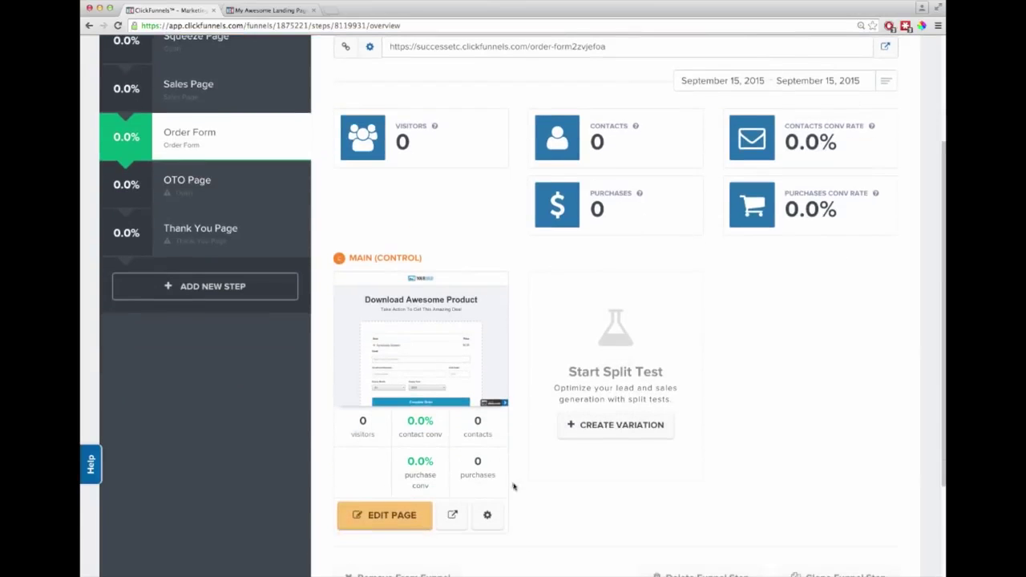
click(392, 515)
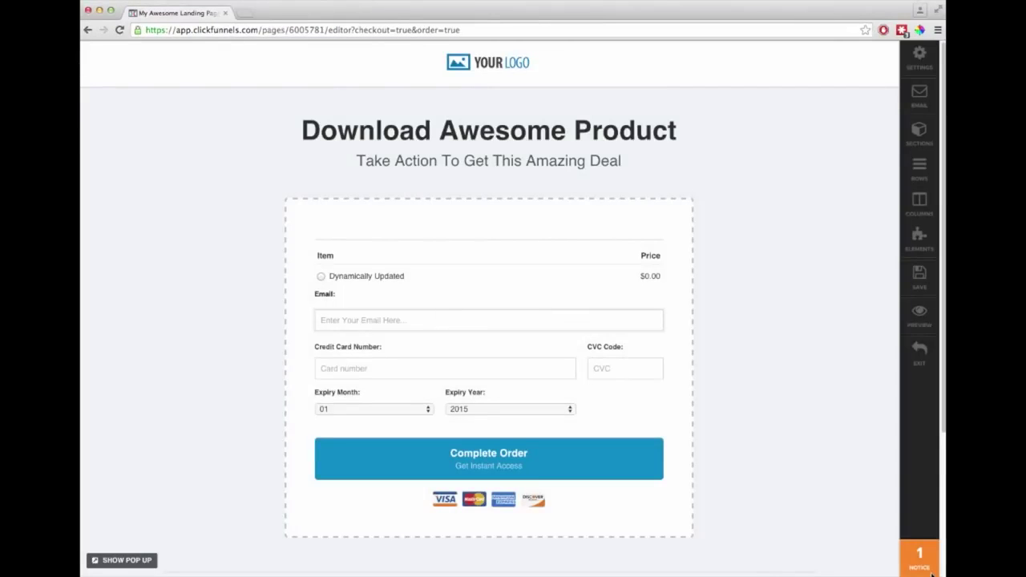
click(498, 63)
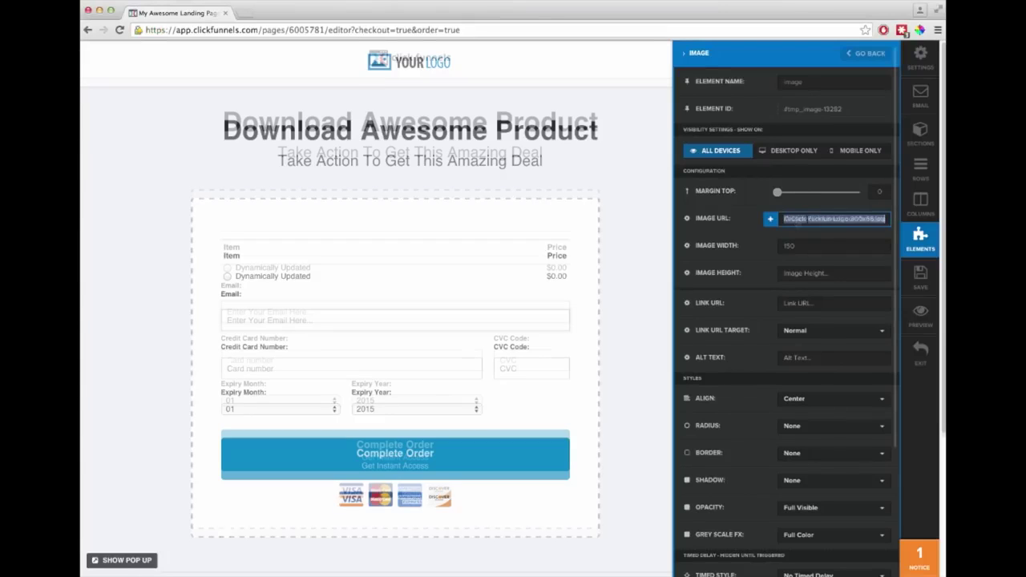
click(805, 246)
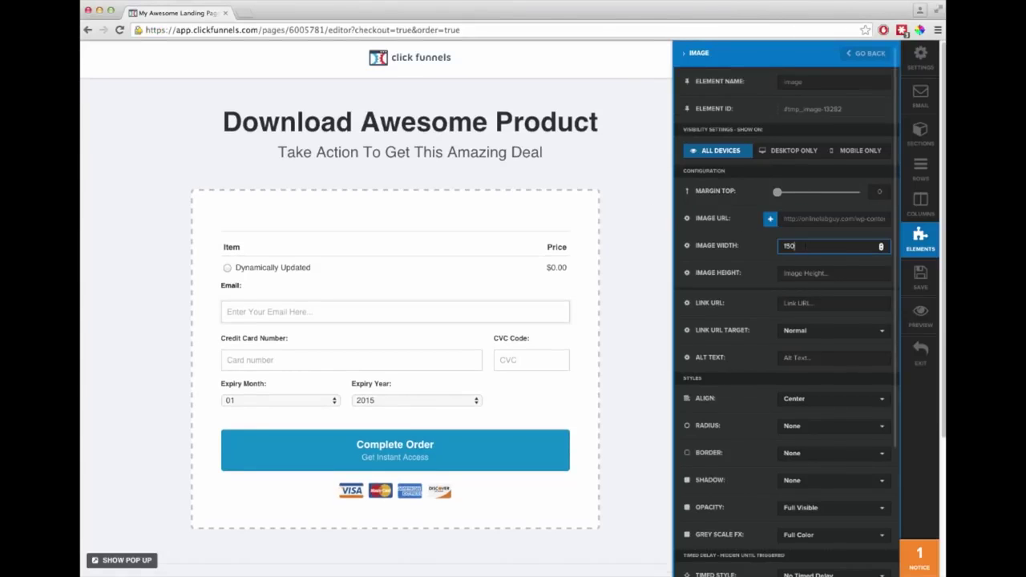
text(250)
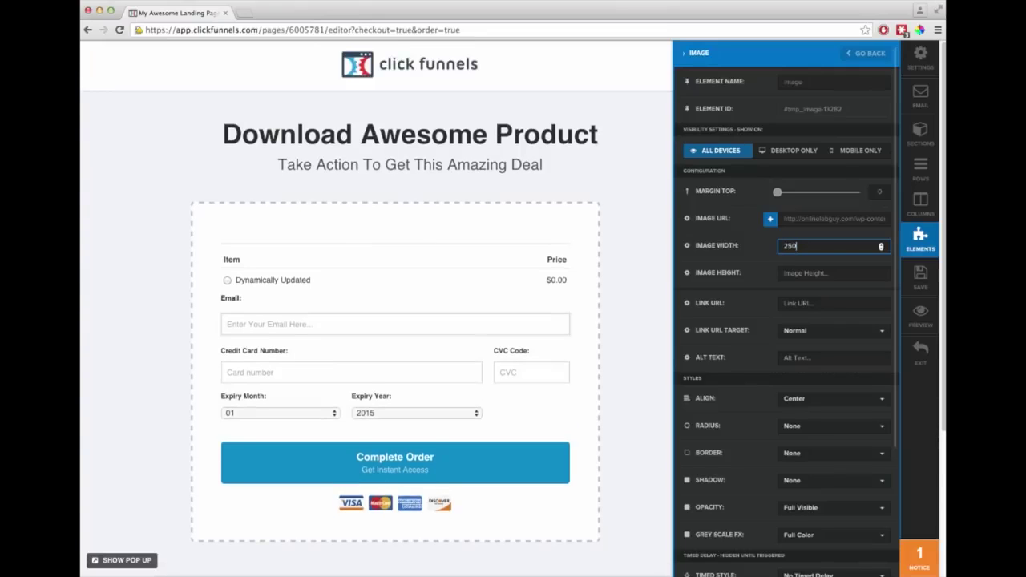
click(648, 235)
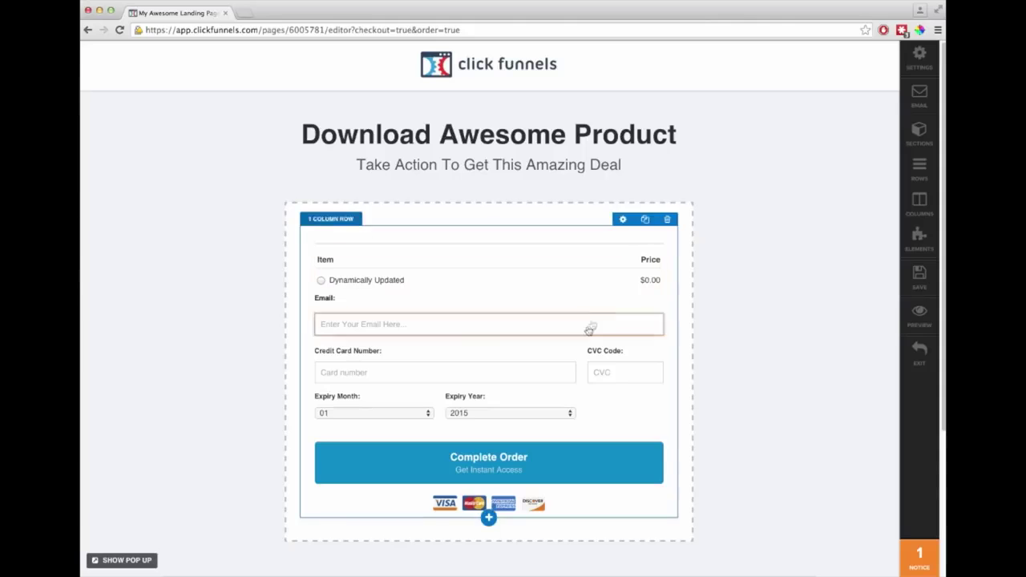
Step: Move the card fields and Complete Order button to the form's top, and set the section width to Medium
drag(470, 256, 481, 266)
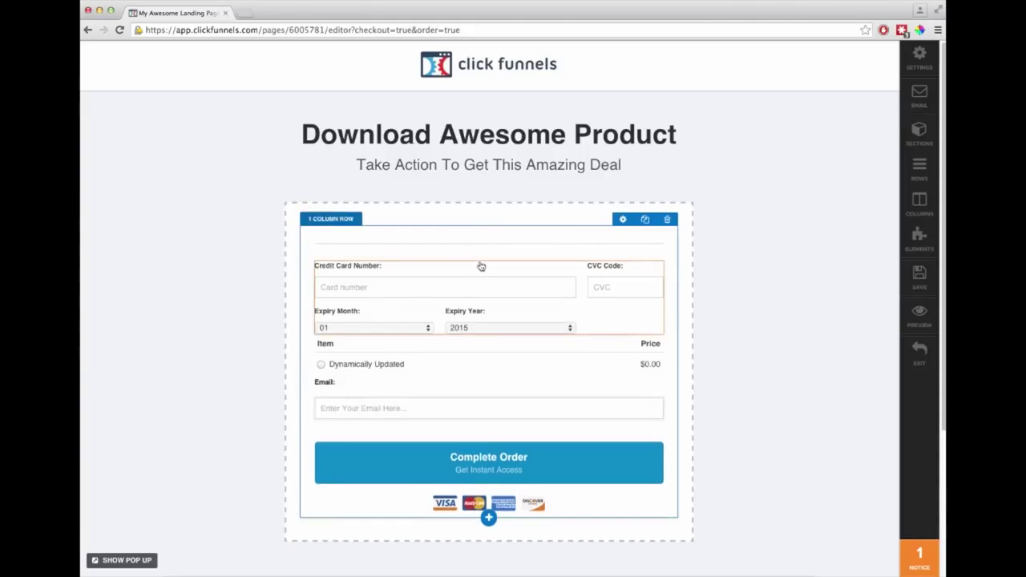
drag(497, 461, 489, 250)
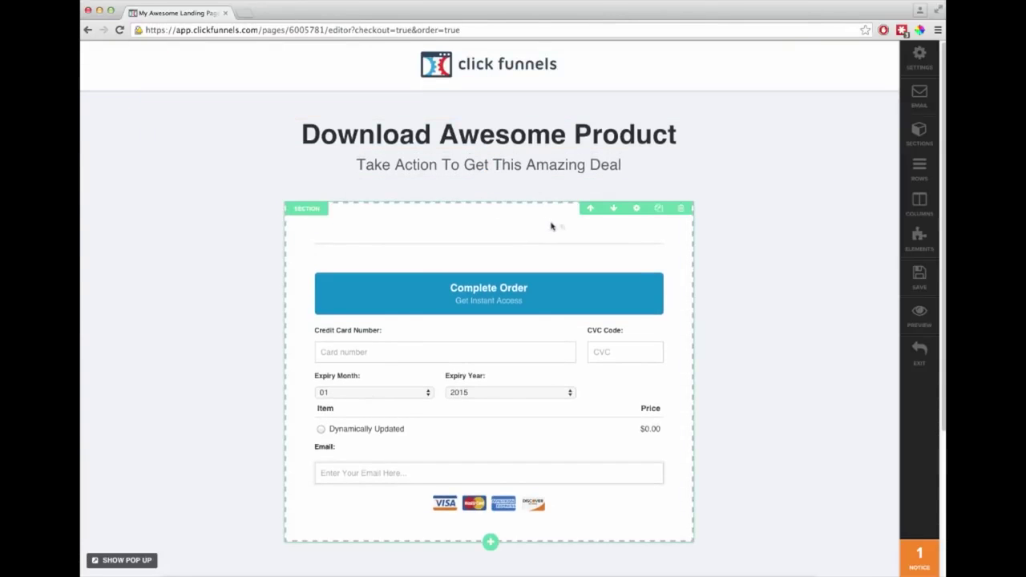
click(637, 211)
click(807, 196)
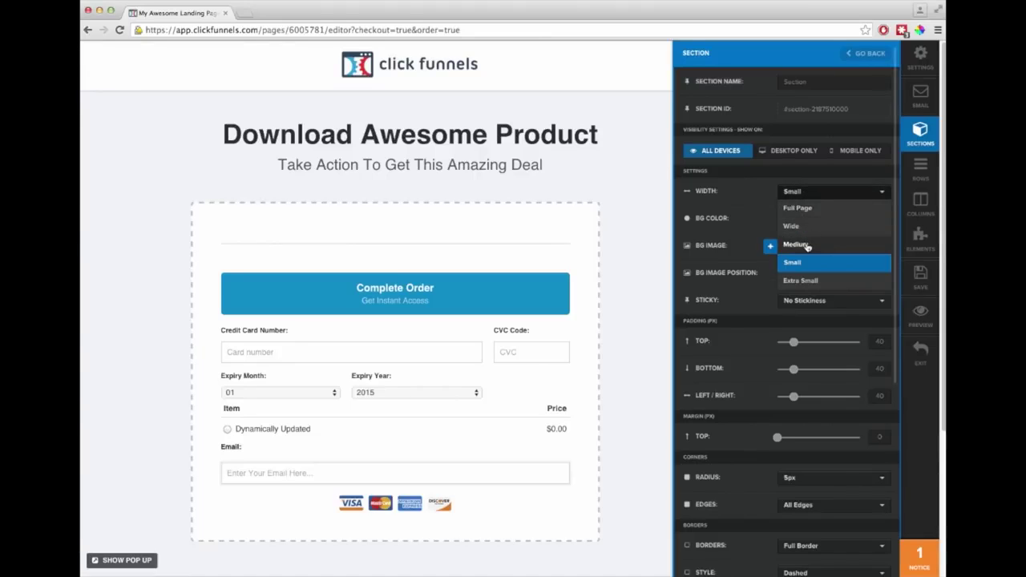
click(808, 245)
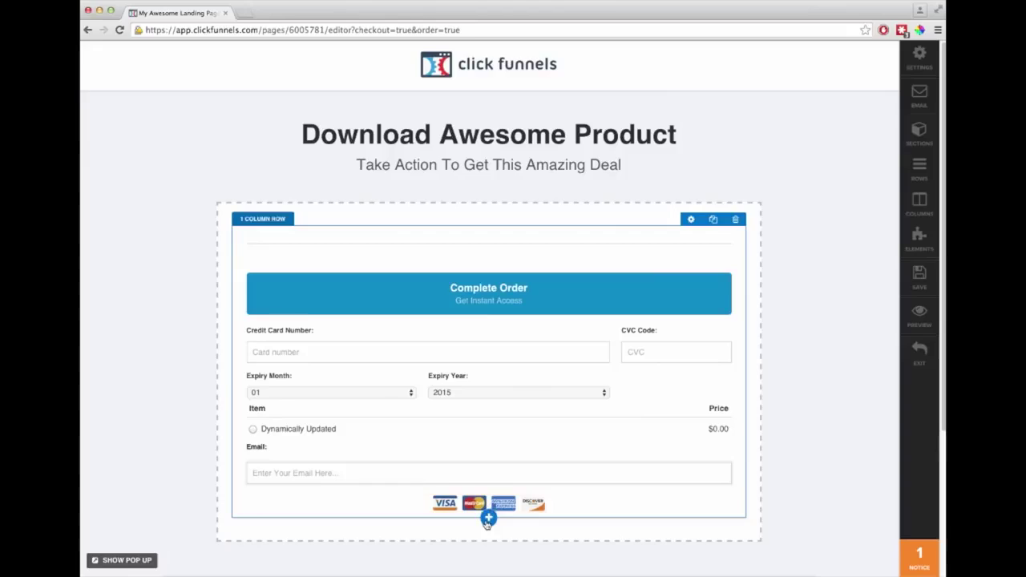
click(485, 520)
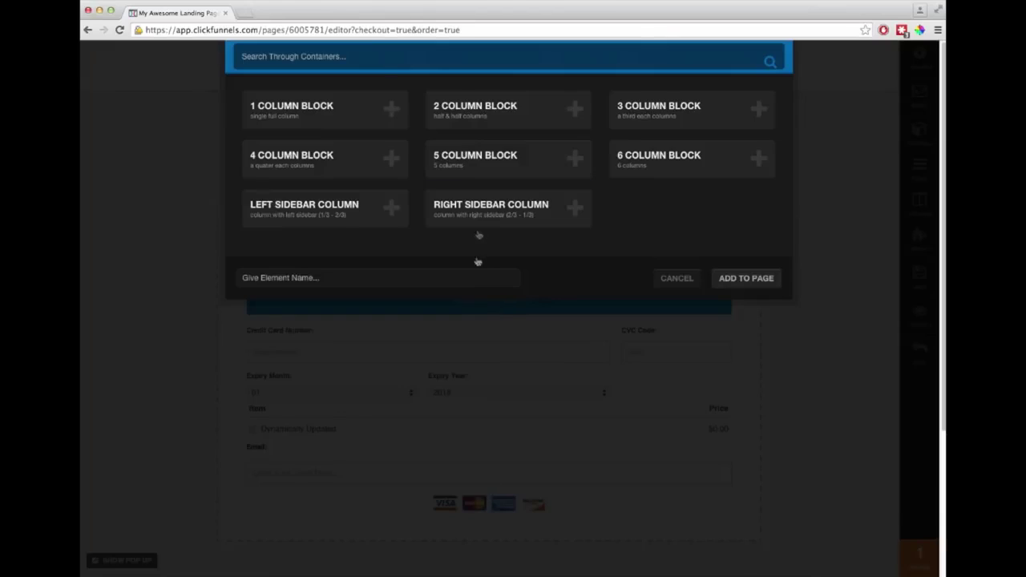
Step: Add a two-column row above the order form and widen its left column
click(486, 117)
drag(569, 517, 495, 253)
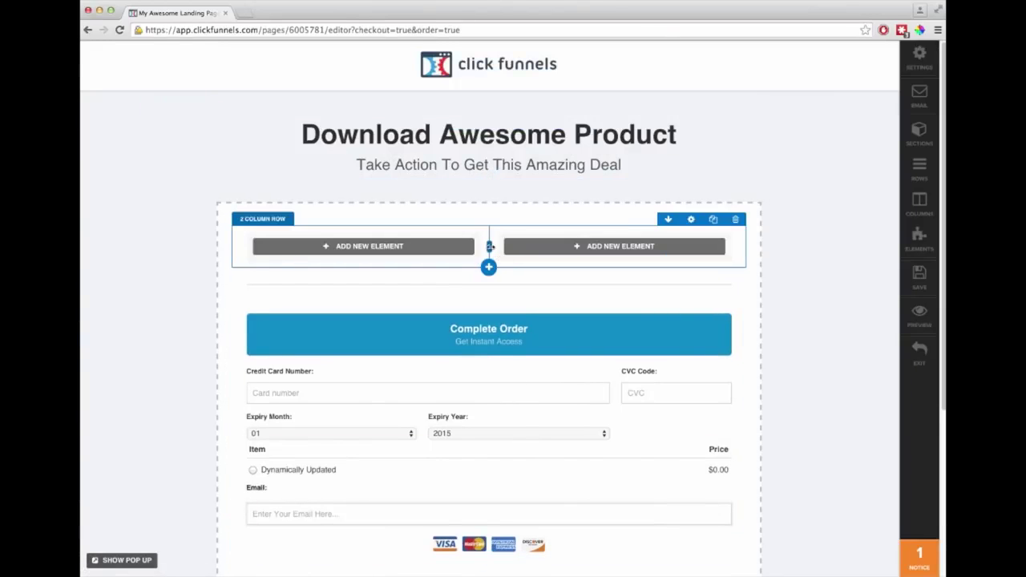
drag(507, 250, 528, 250)
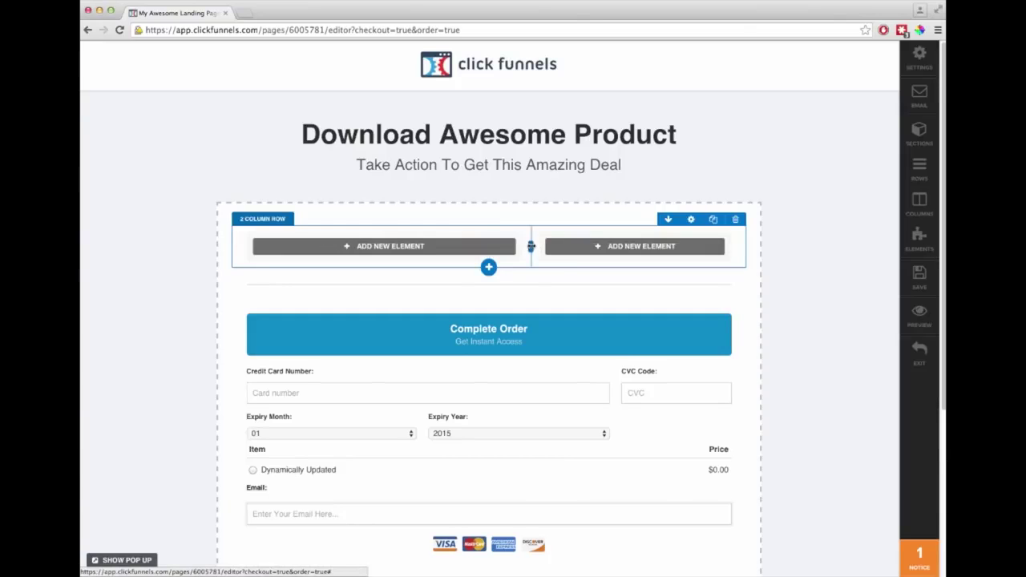
Step: Put a Video element in the left column with its top margin set to 0
click(494, 247)
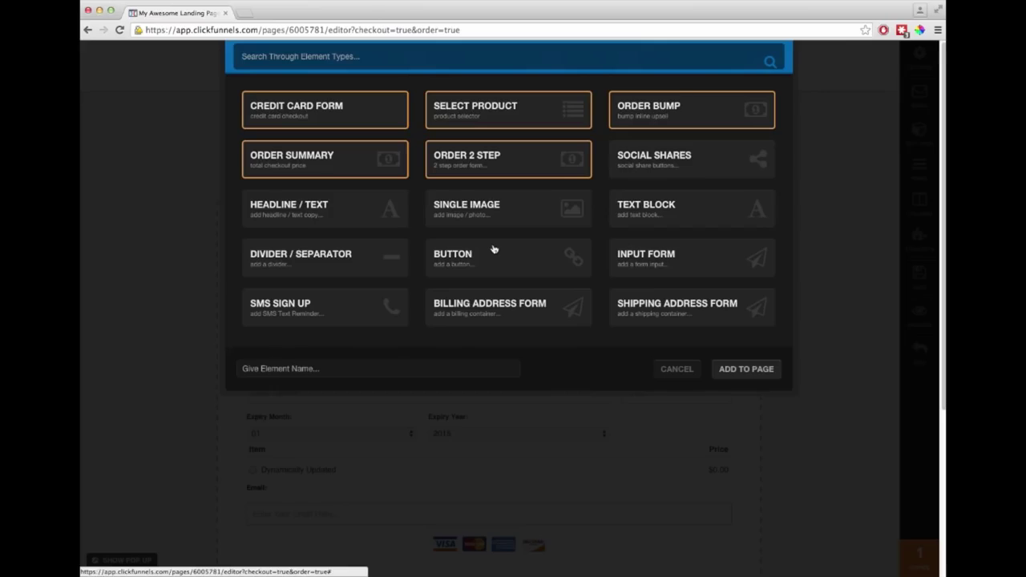
scroll(509, 273, down, 3)
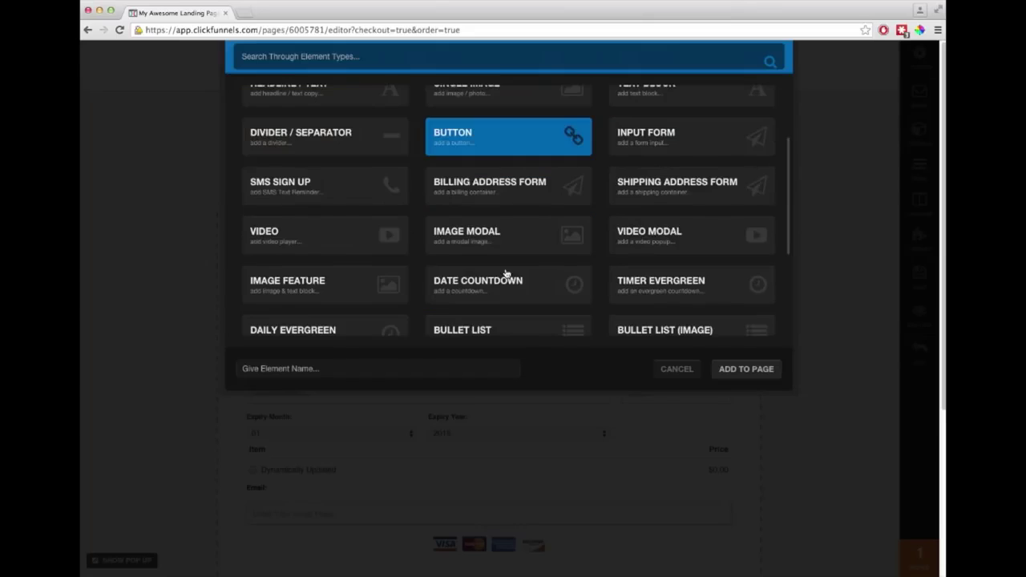
click(311, 246)
click(373, 271)
drag(787, 194, 775, 193)
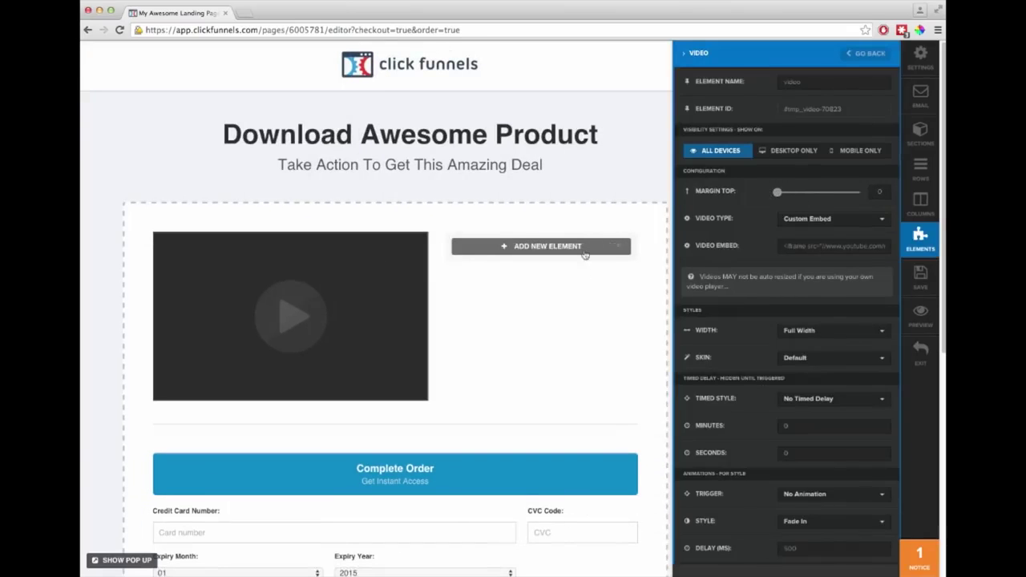
click(455, 291)
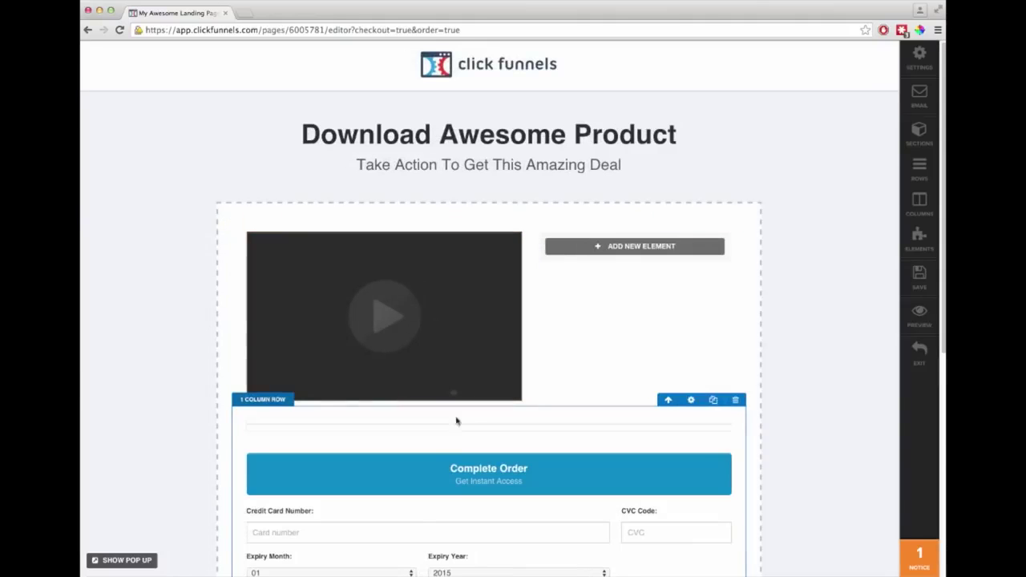
Step: Drag the Complete Order button, card fields, item list, card logos, email input and Email label into the right column
drag(511, 486, 625, 265)
drag(469, 458, 609, 265)
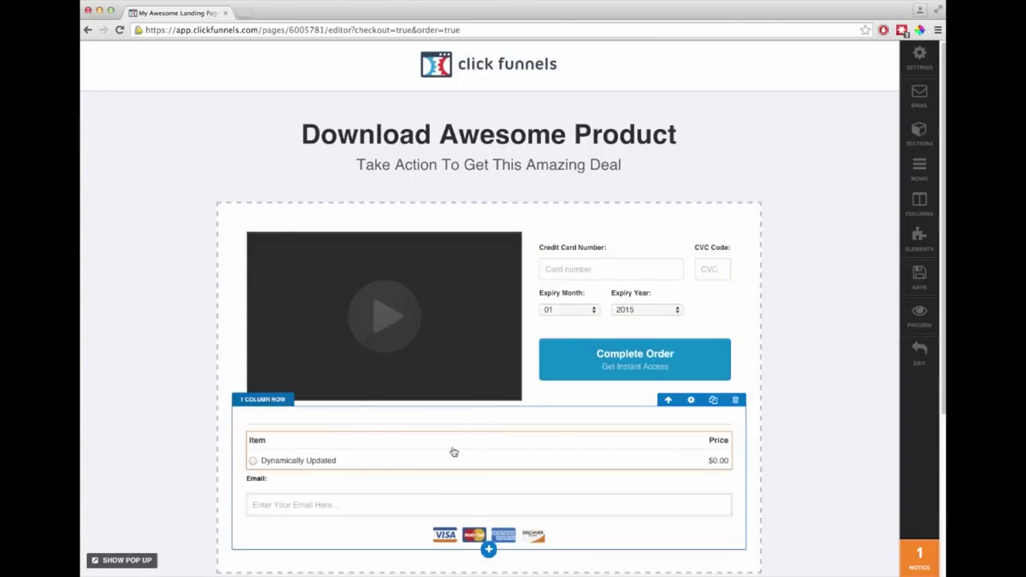
drag(380, 464, 604, 270)
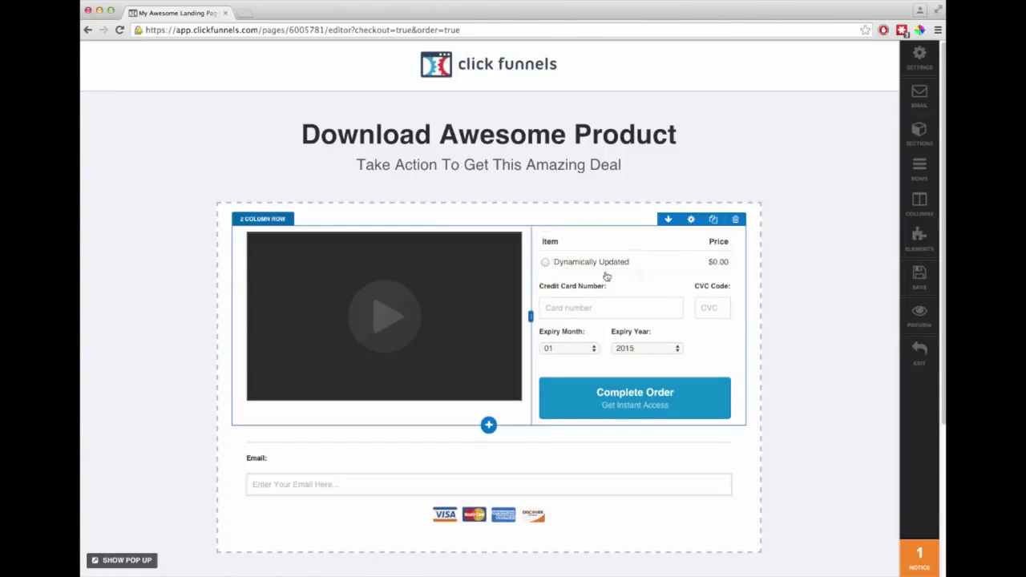
drag(489, 514, 616, 433)
drag(414, 520, 602, 370)
drag(265, 518, 567, 367)
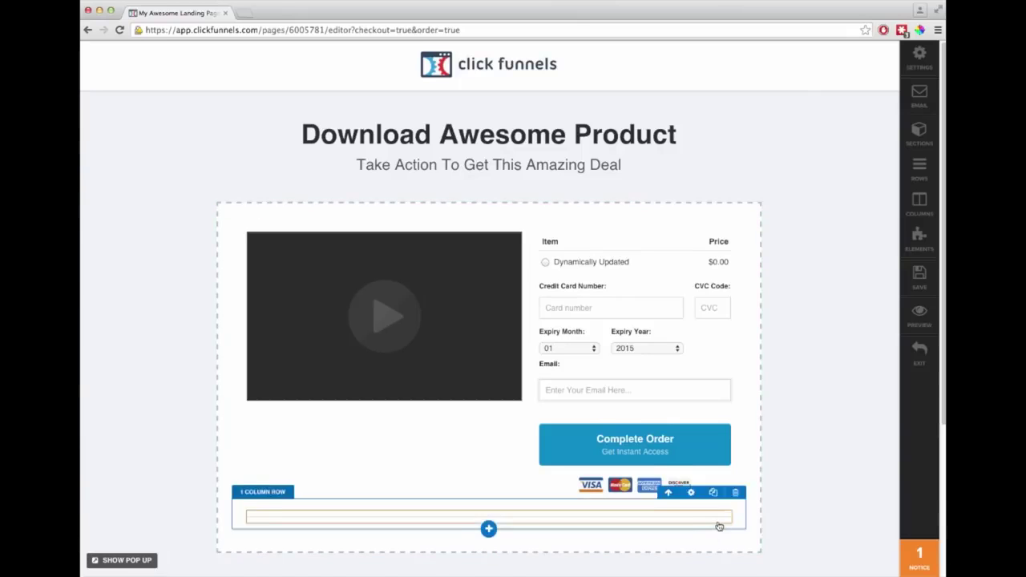
scroll(677, 409, down, 5)
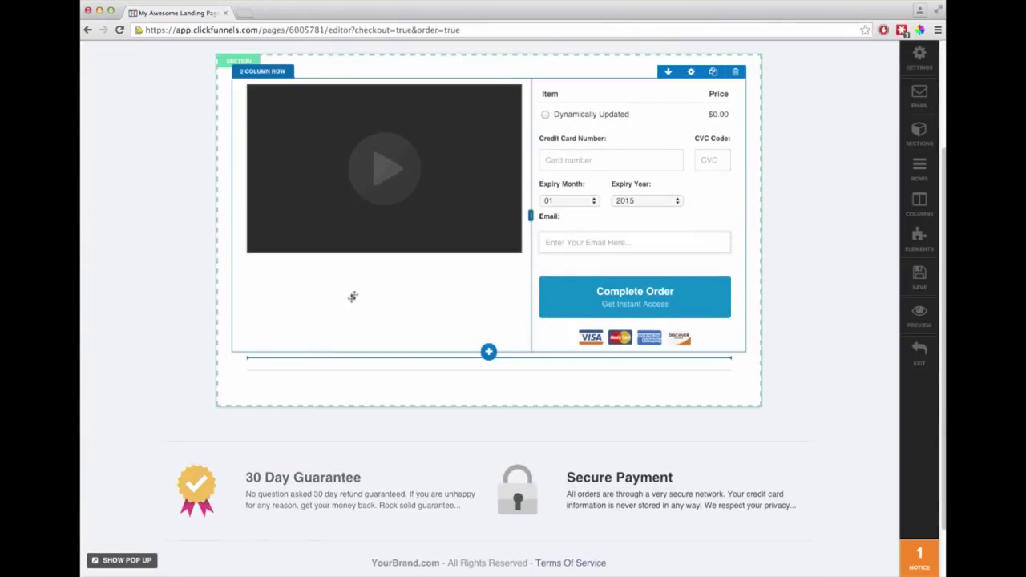
Step: Place 30 Day Guarantee and Secure Payment side by side in a new two-column row
drag(362, 271, 417, 353)
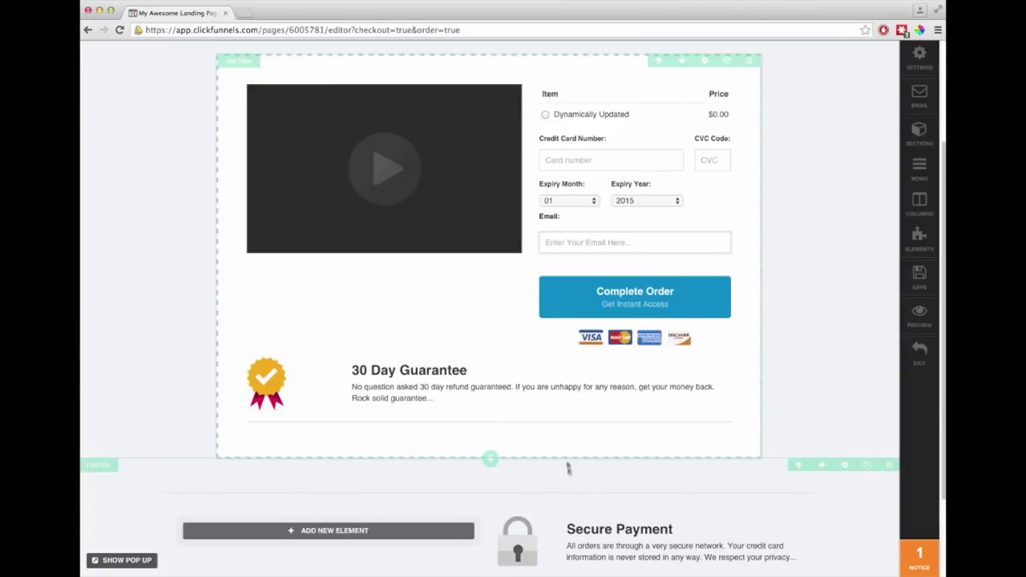
click(488, 434)
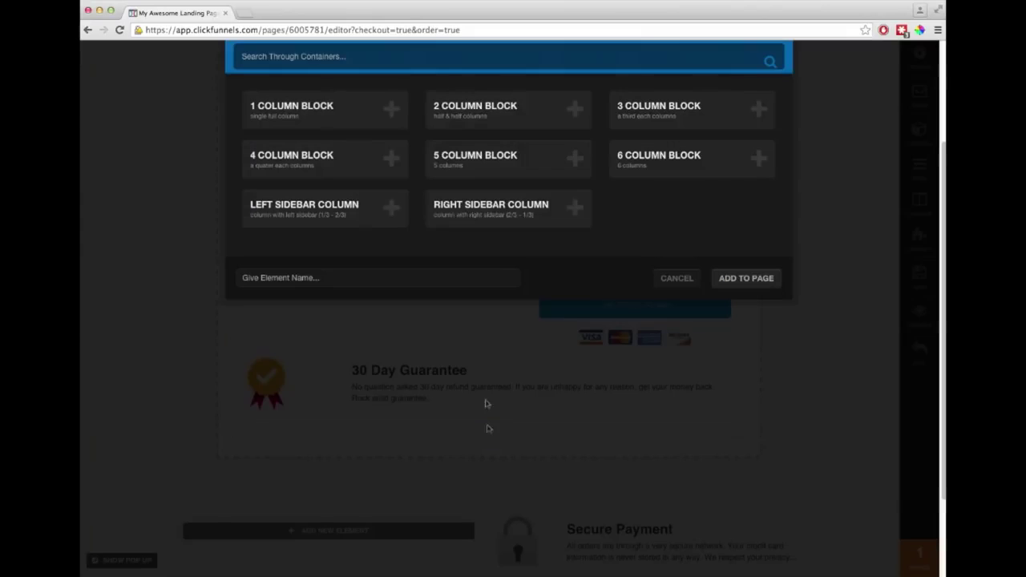
click(474, 103)
drag(422, 375, 401, 451)
drag(607, 553, 619, 401)
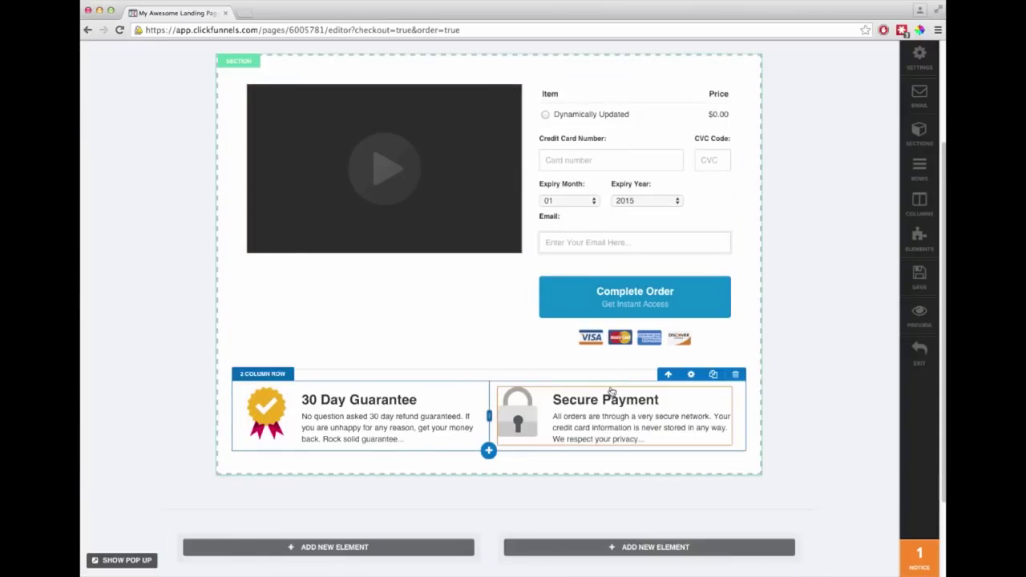
Step: Delete the leftover empty two-column row and confirm the removal
scroll(819, 524, down, 2)
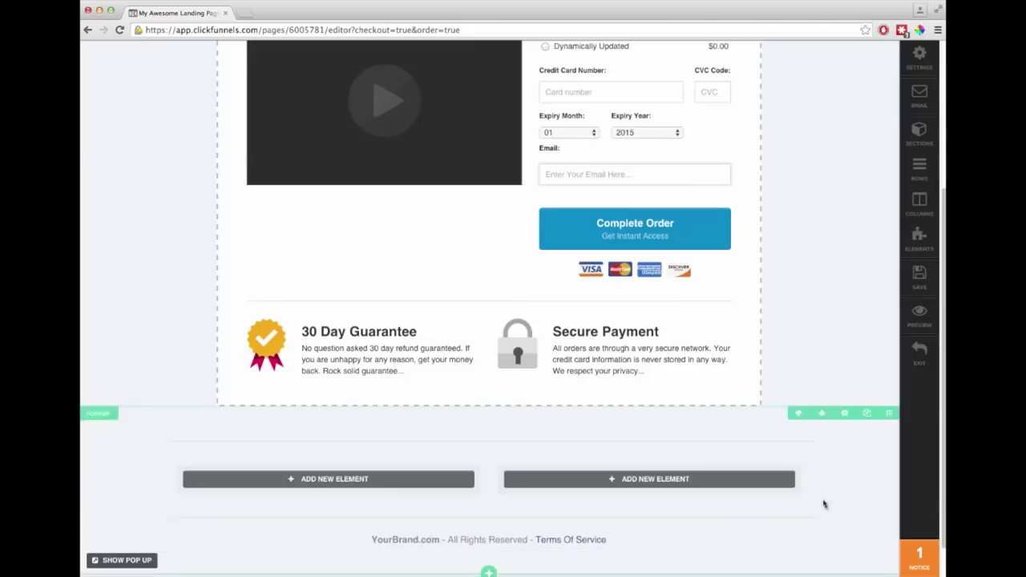
click(805, 435)
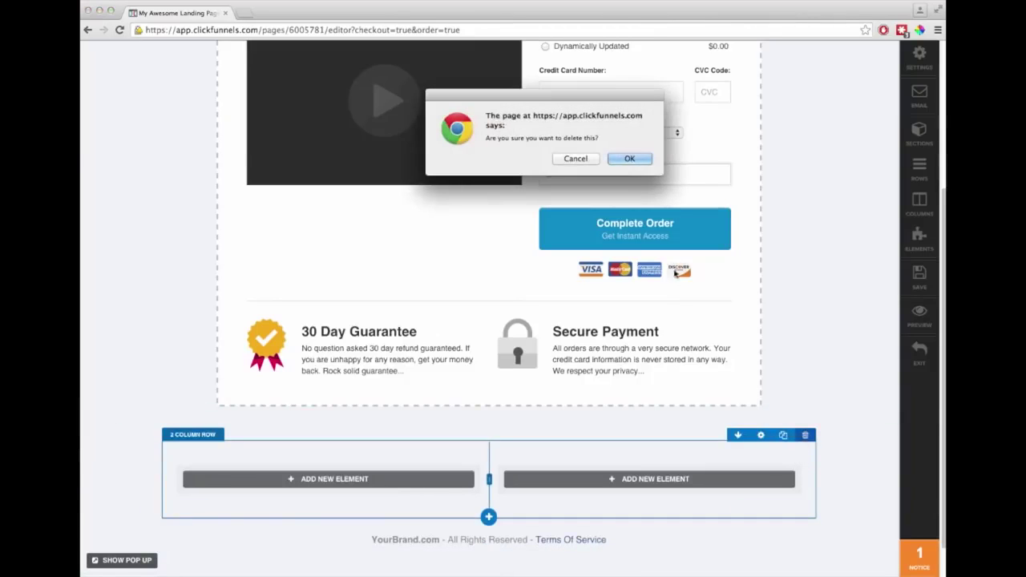
click(630, 160)
scroll(452, 315, up, 4)
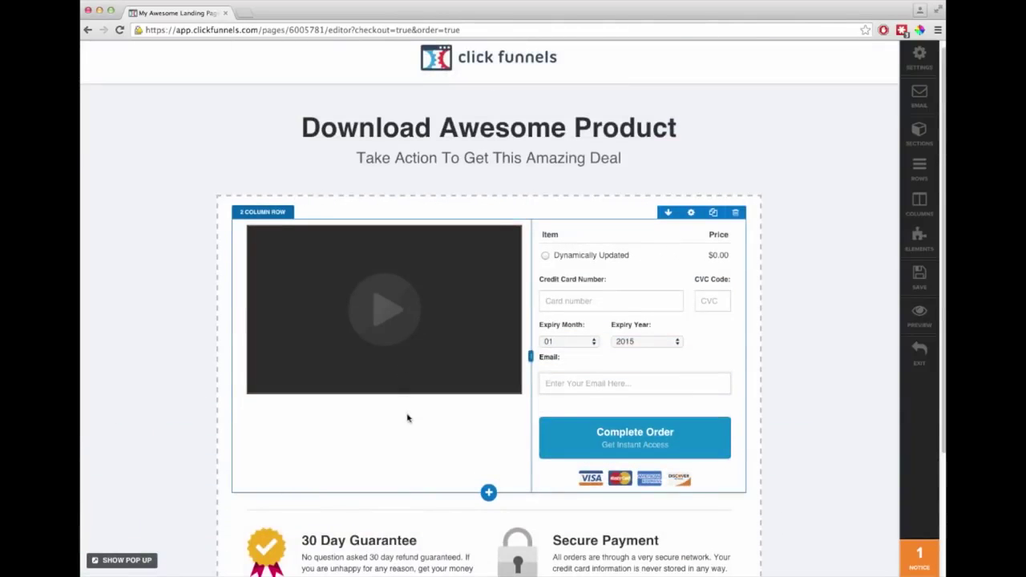
Step: Add a Daily Evergreen countdown element beneath the video
click(384, 395)
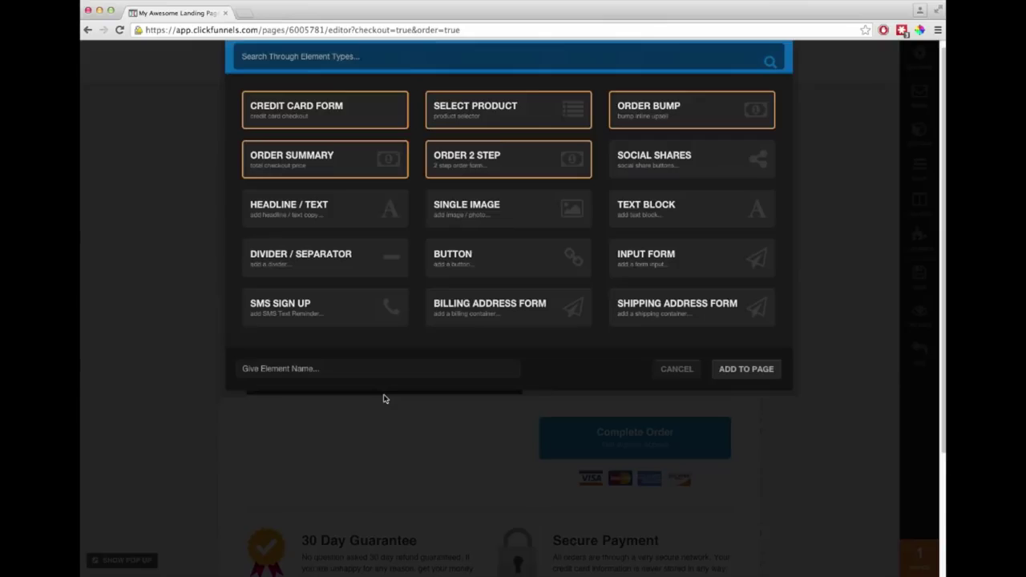
click(496, 253)
scroll(496, 255, down, 3)
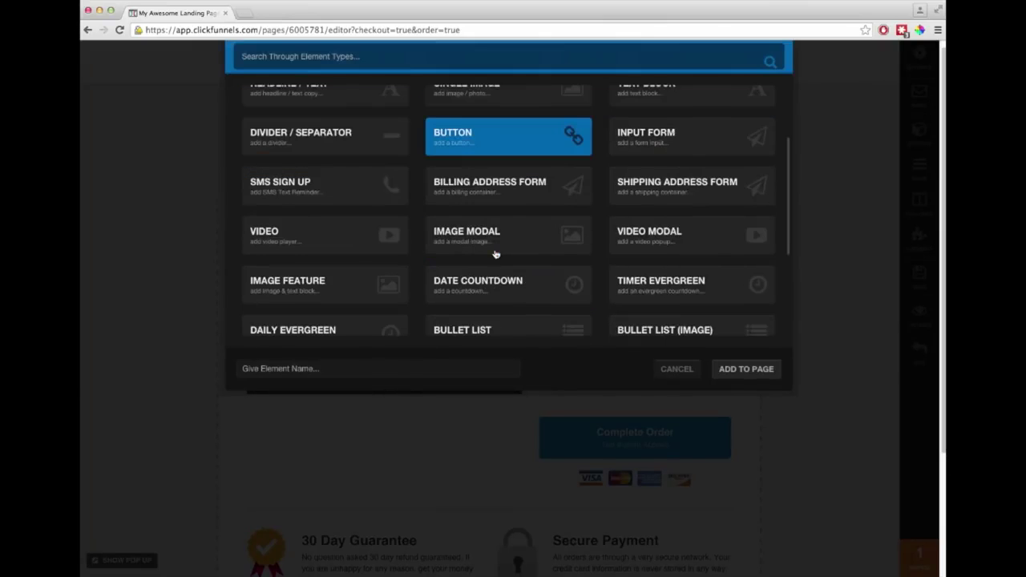
scroll(496, 254, down, 3)
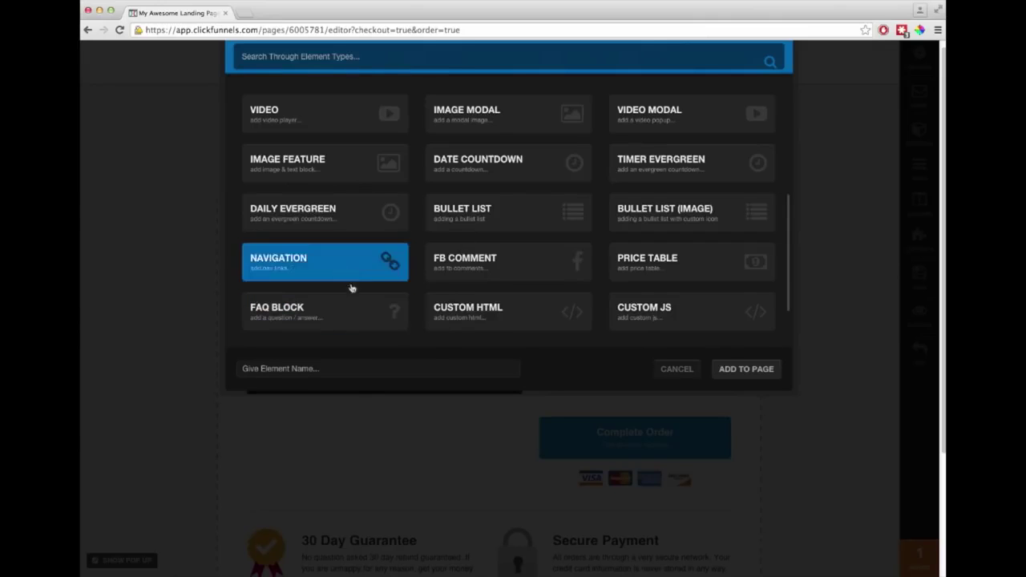
scroll(387, 234, down, 2)
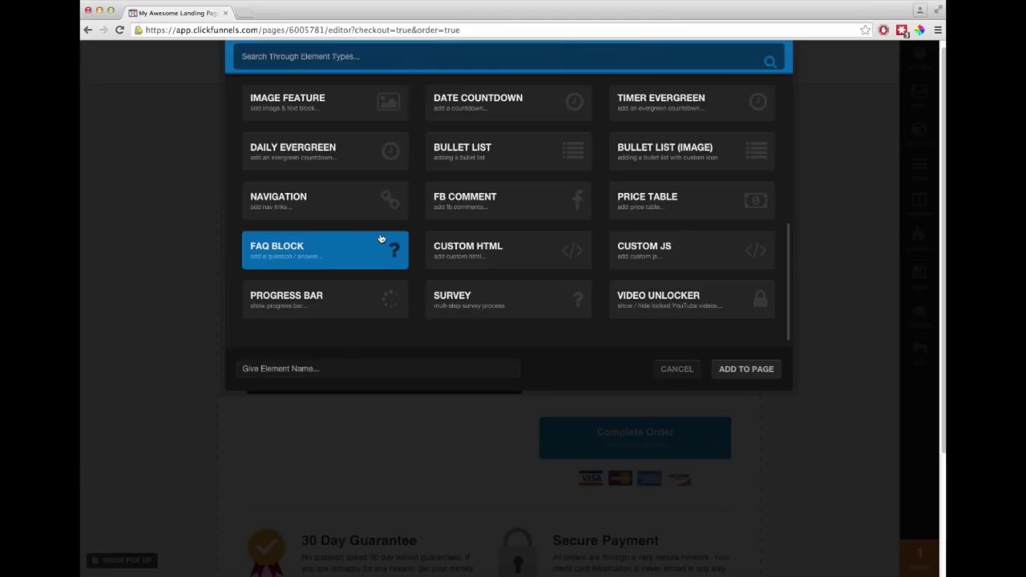
click(325, 151)
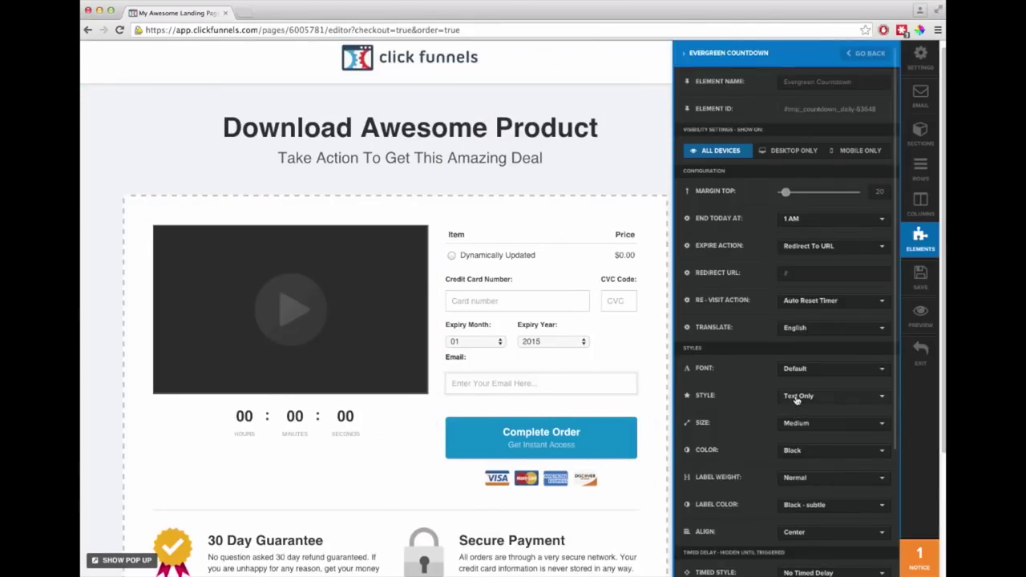
Step: Set the countdown style to Circle Line and its size to Large
click(796, 399)
click(798, 431)
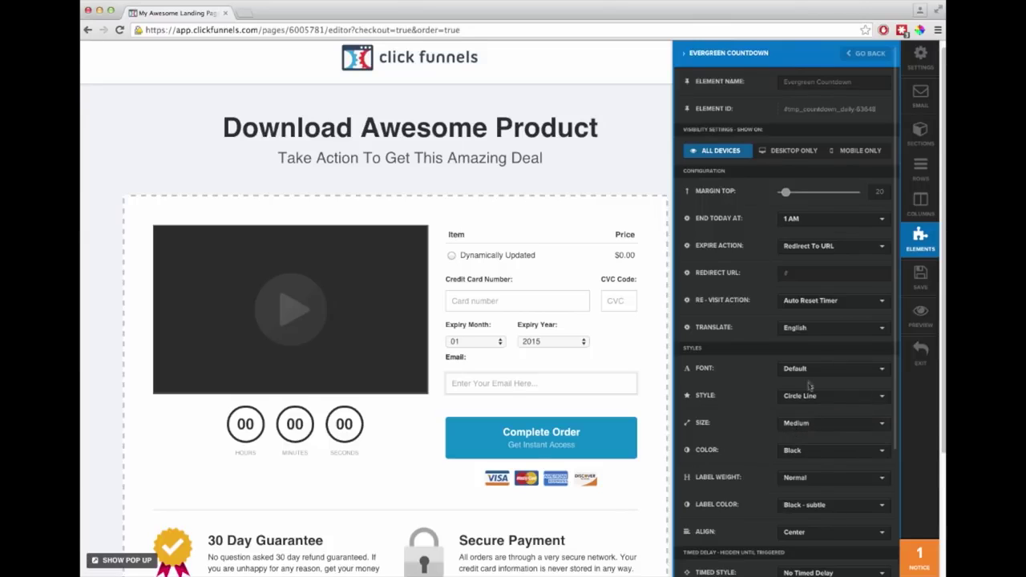
click(805, 425)
click(802, 477)
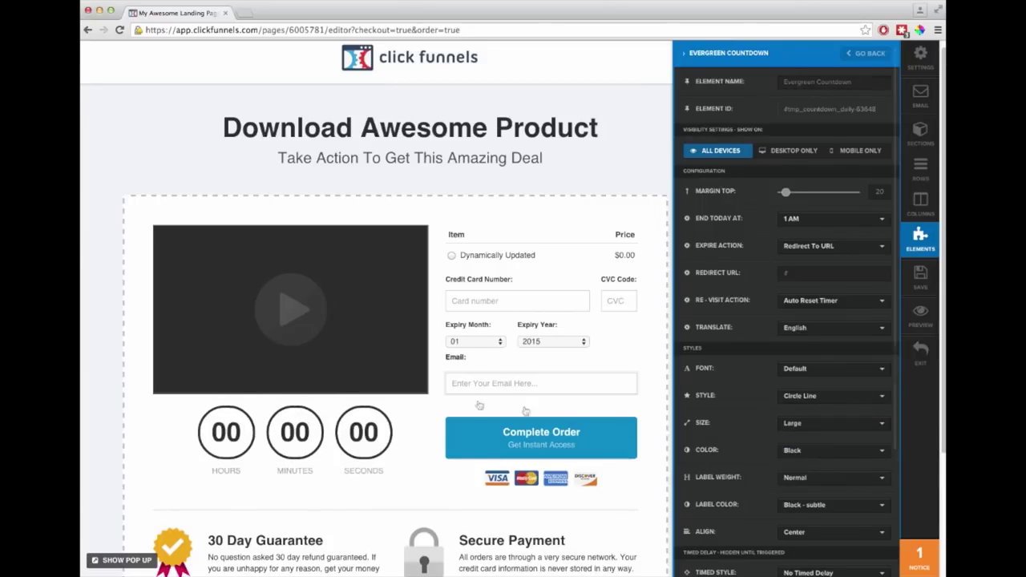
click(369, 431)
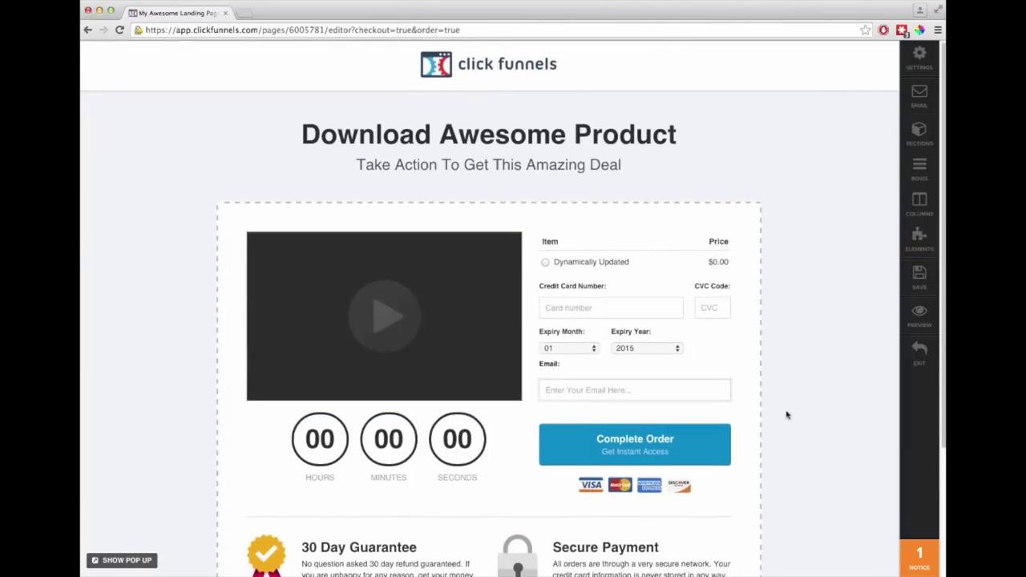
scroll(786, 415, down, 3)
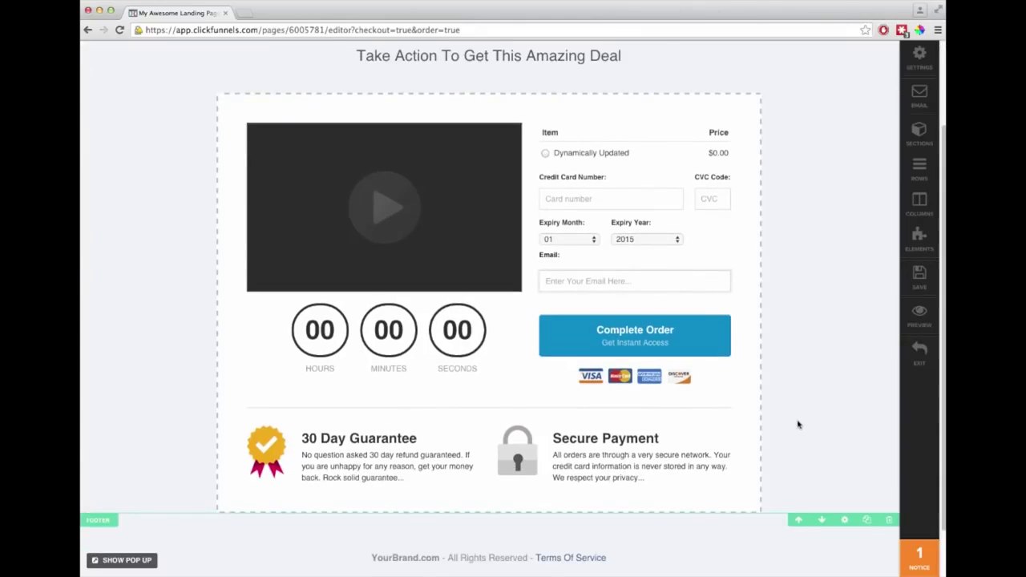
scroll(797, 425, up, 3)
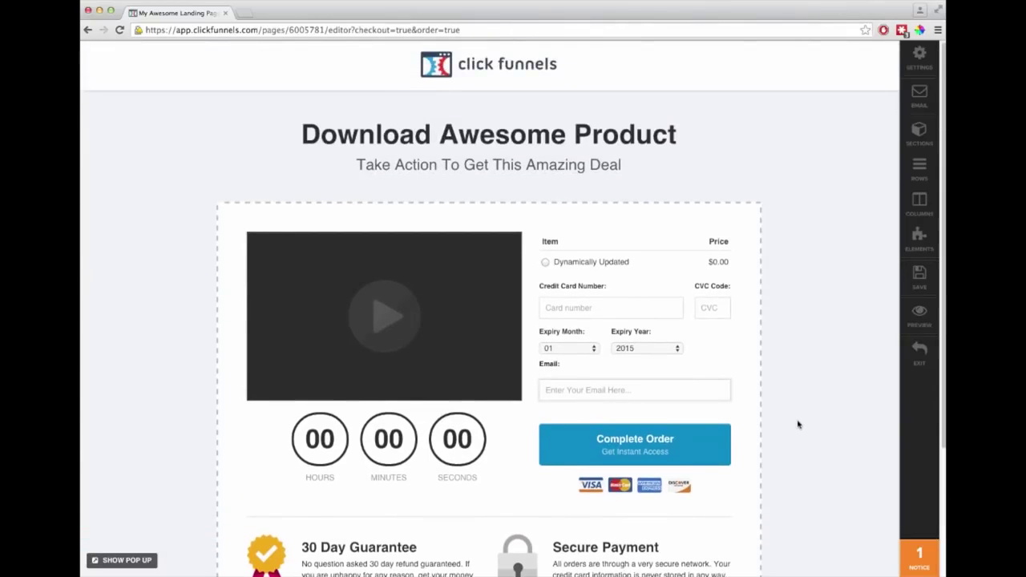
Step: Add a one-column row containing a Progress Bar element below the order row
click(488, 500)
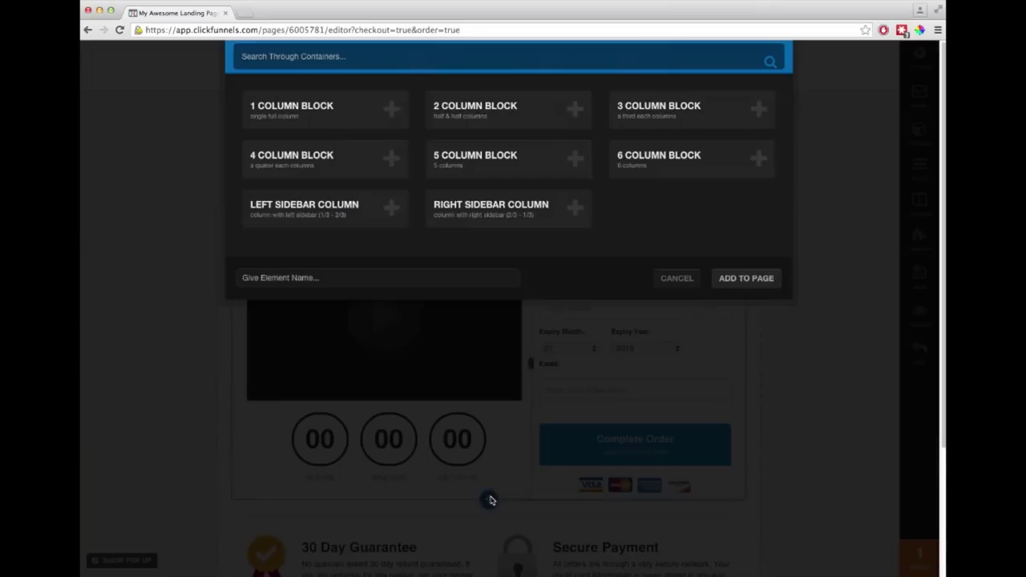
click(325, 120)
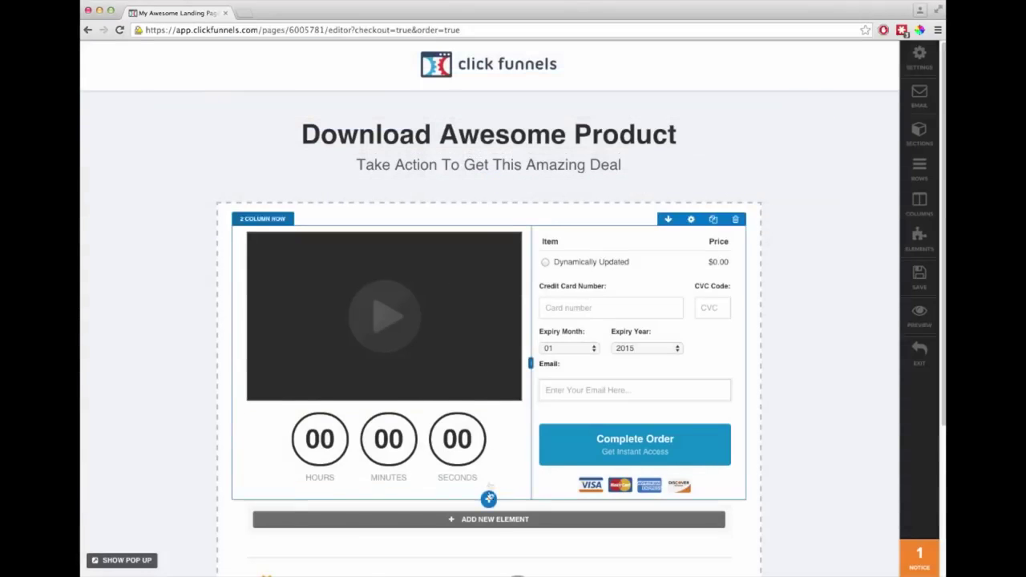
click(494, 520)
scroll(452, 253, down, 5)
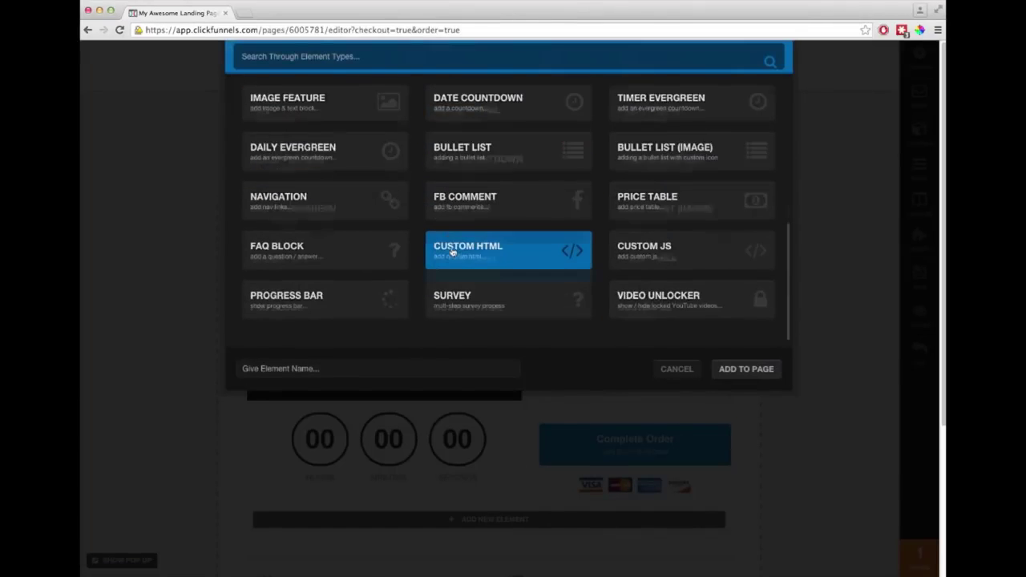
double_click(329, 303)
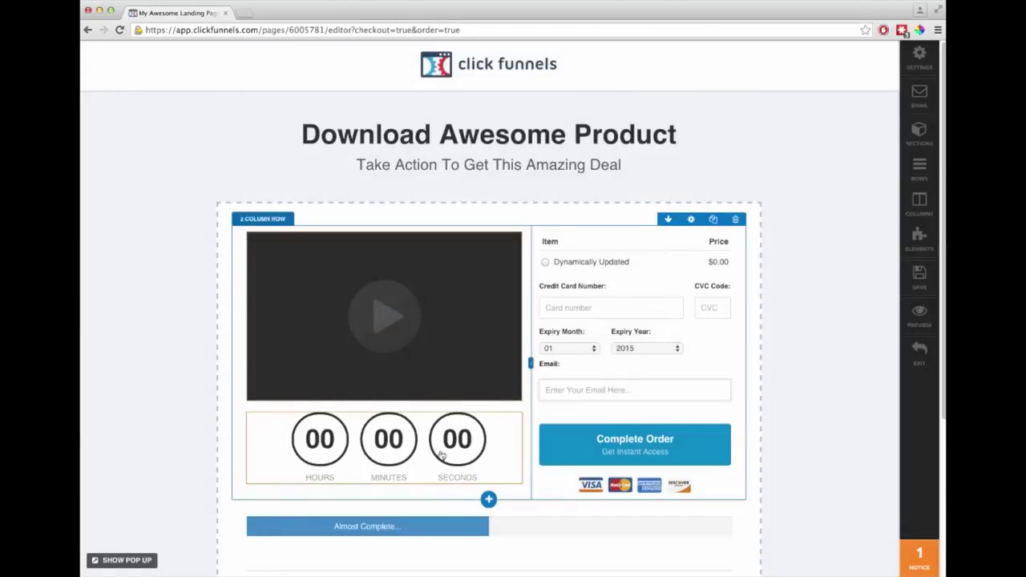
Step: Set the progress bar to 85 Percent width with the Stripes style
click(473, 527)
click(804, 319)
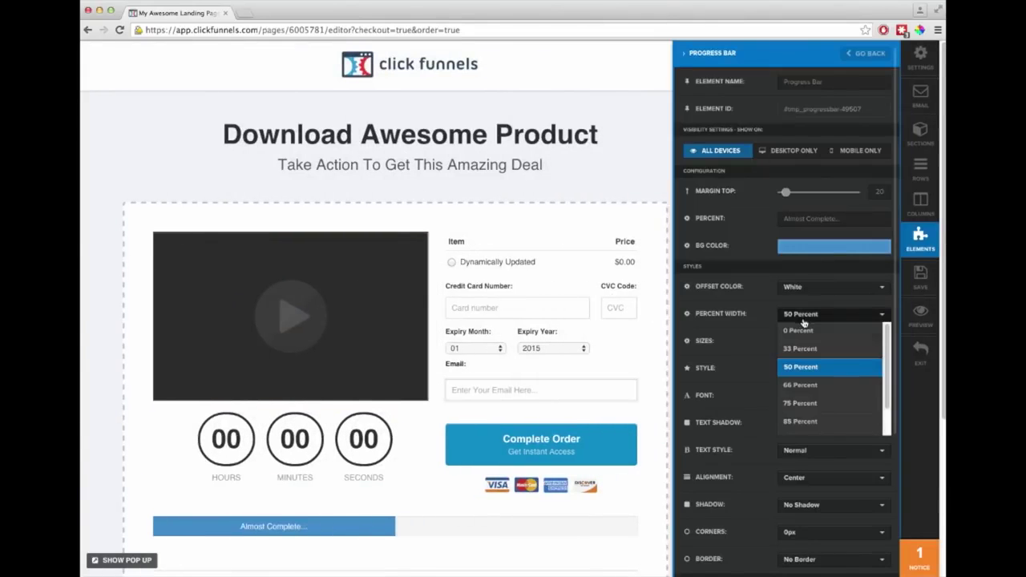
click(809, 419)
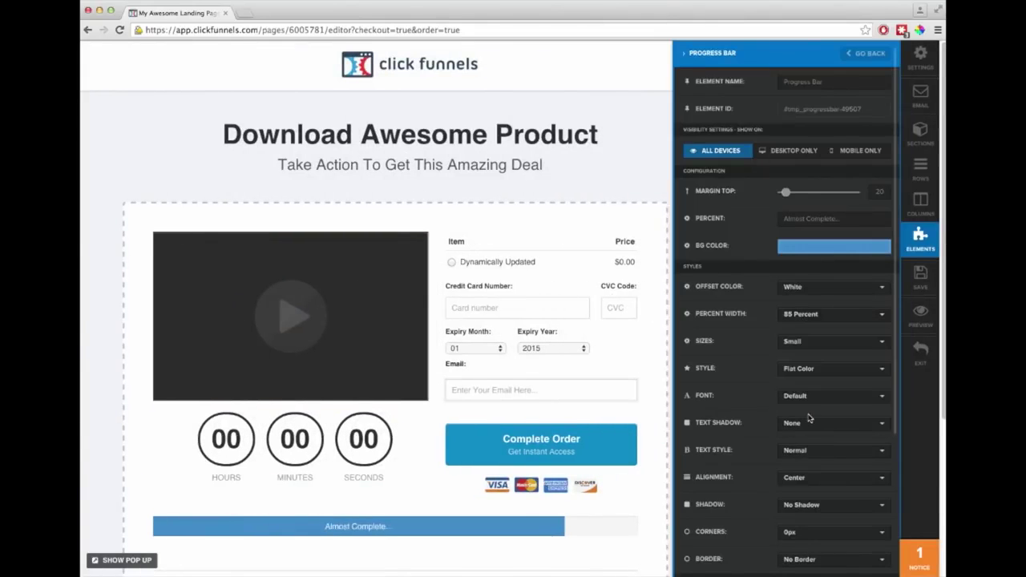
click(808, 370)
click(806, 459)
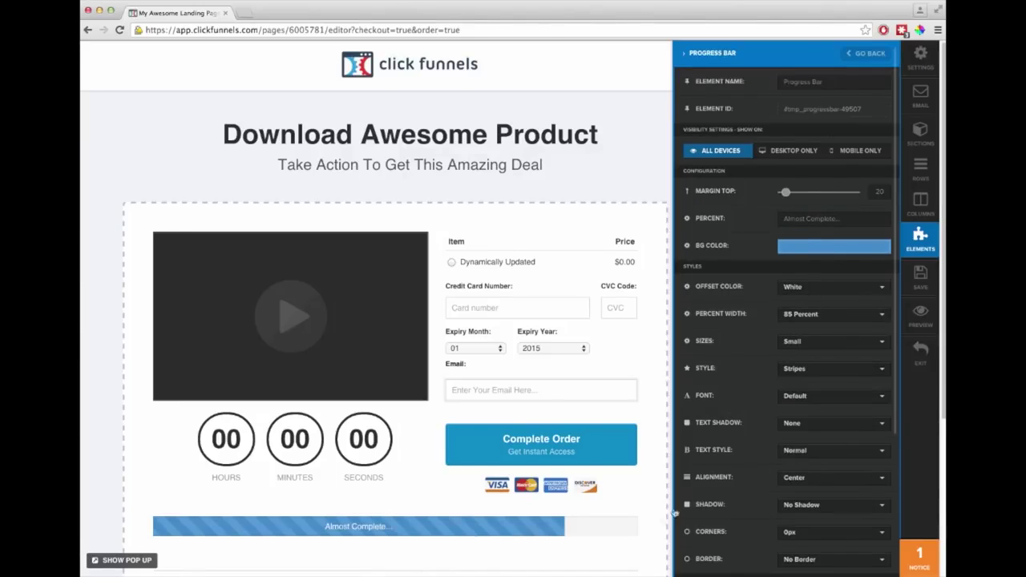
click(625, 539)
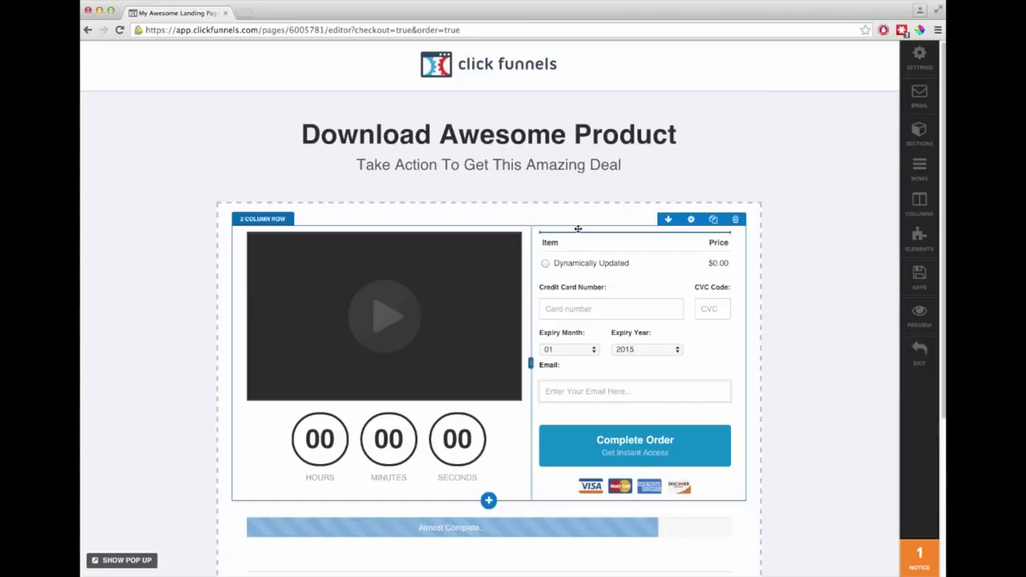
Step: Reposition the progress bar so it sits above the video and order form
drag(601, 528, 619, 535)
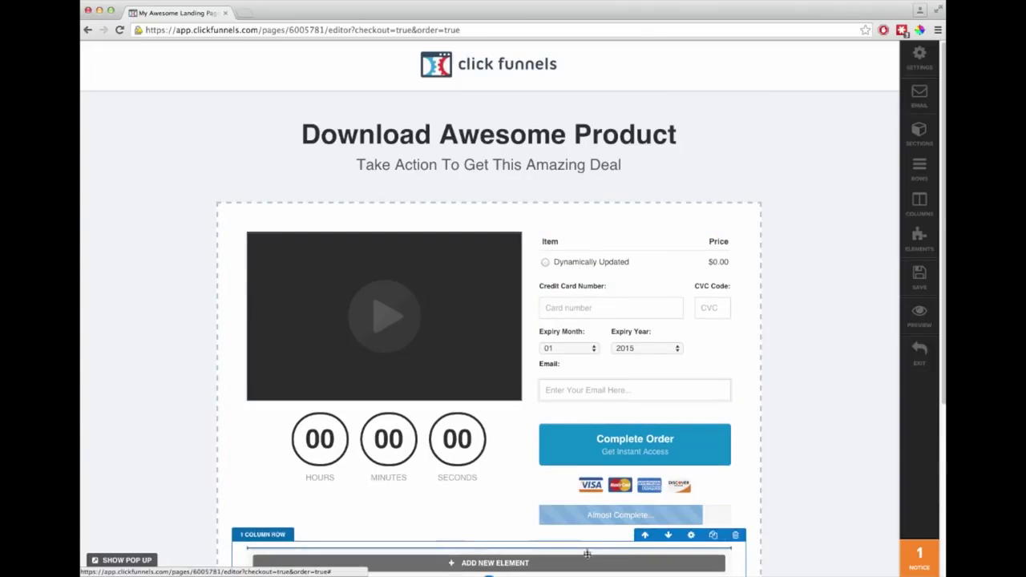
drag(587, 553, 577, 545)
click(646, 497)
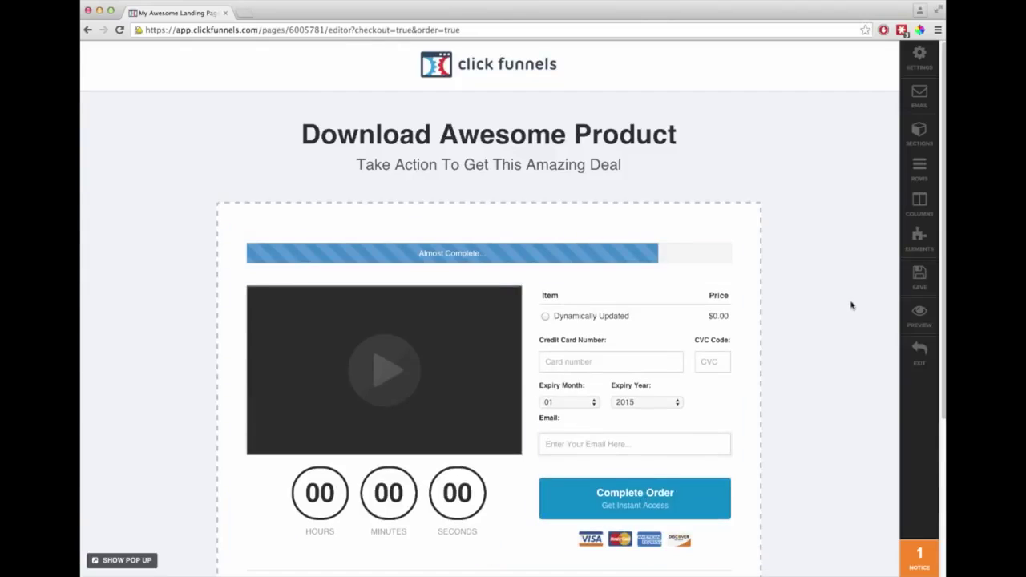
click(726, 253)
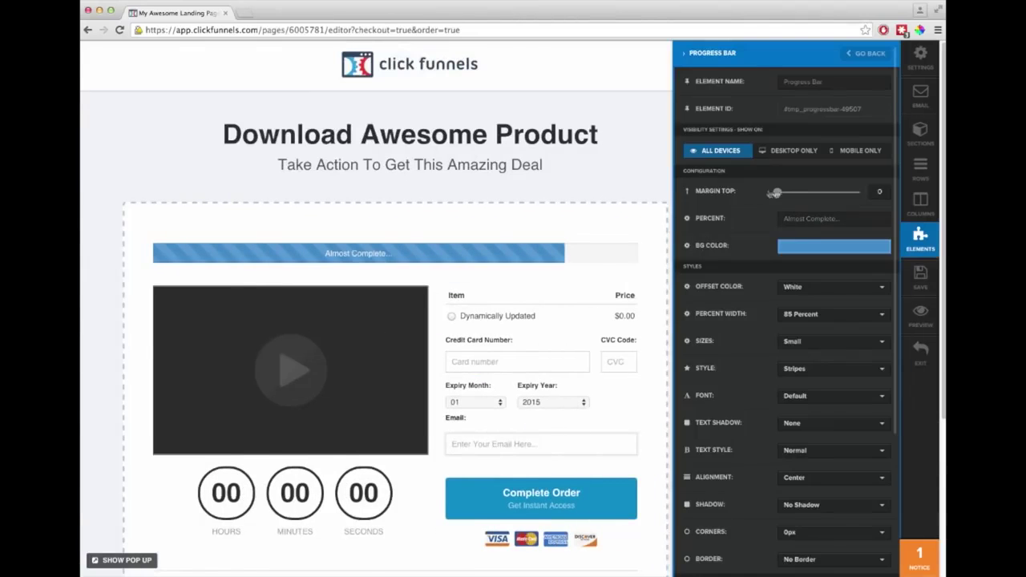
click(623, 201)
drag(661, 251, 593, 170)
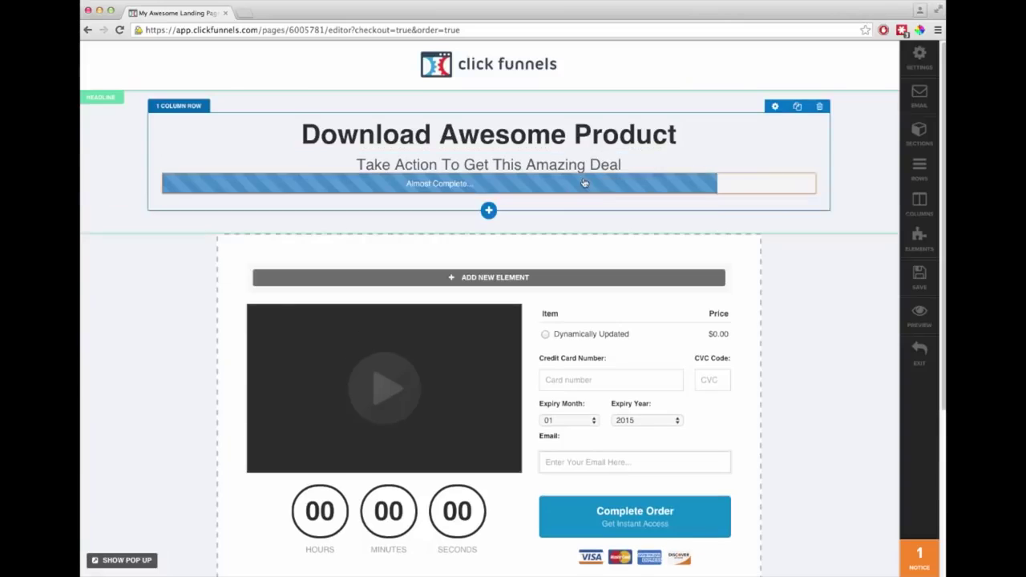
click(706, 195)
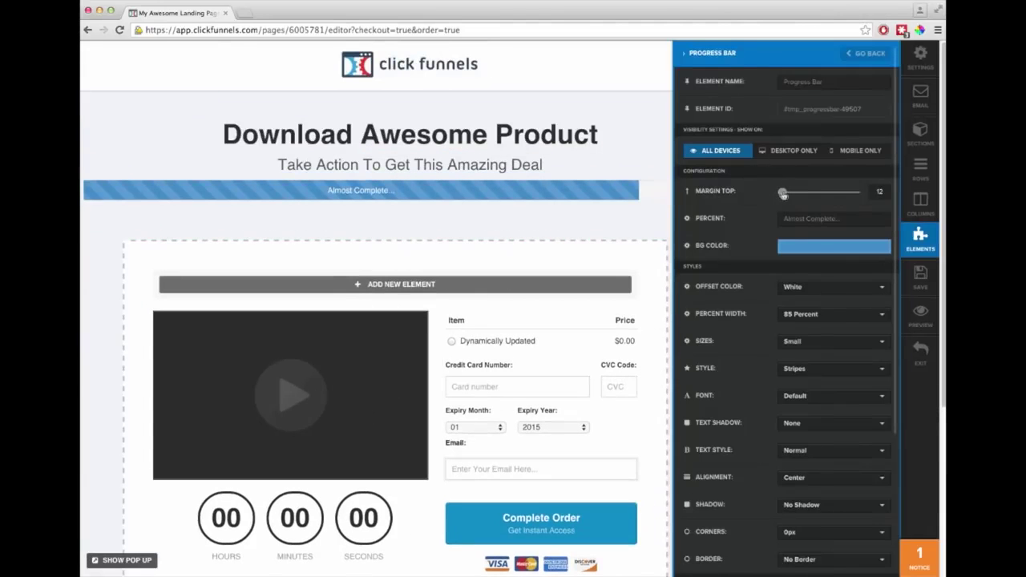
click(643, 211)
drag(681, 226, 722, 275)
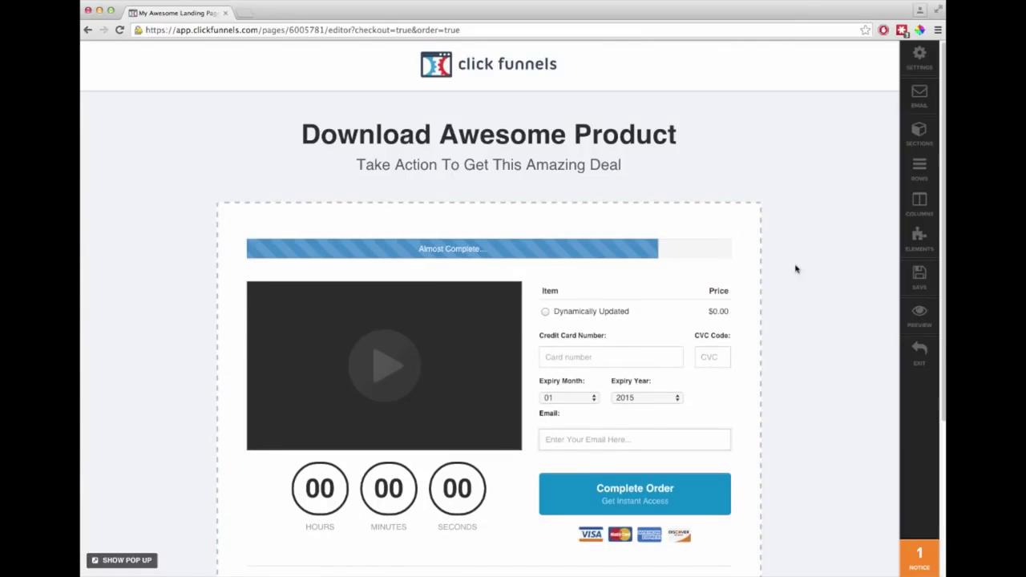
Step: Review the finished order form and preview the page in a new browser tab
scroll(827, 298, down, 5)
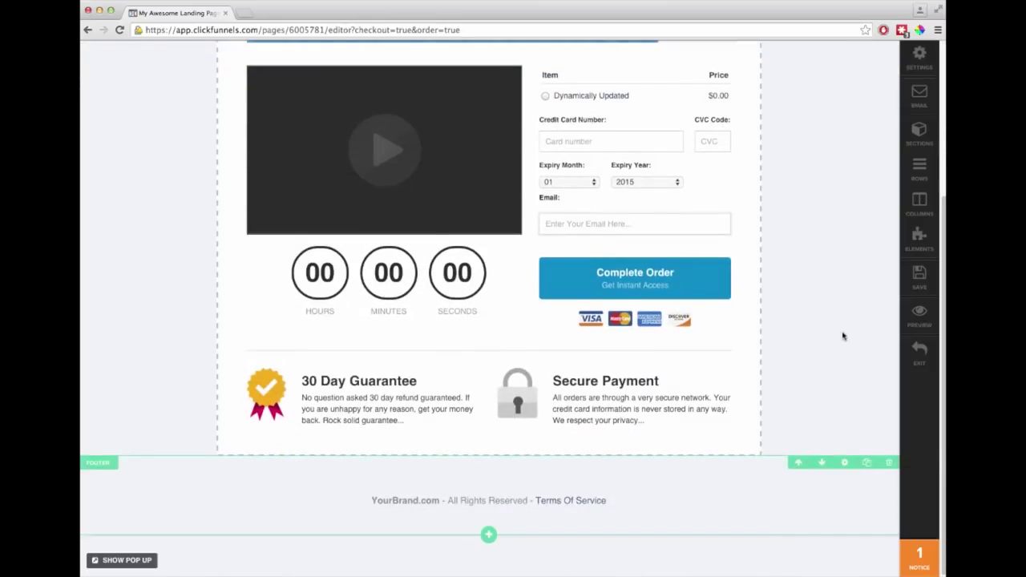
scroll(841, 339, up, 5)
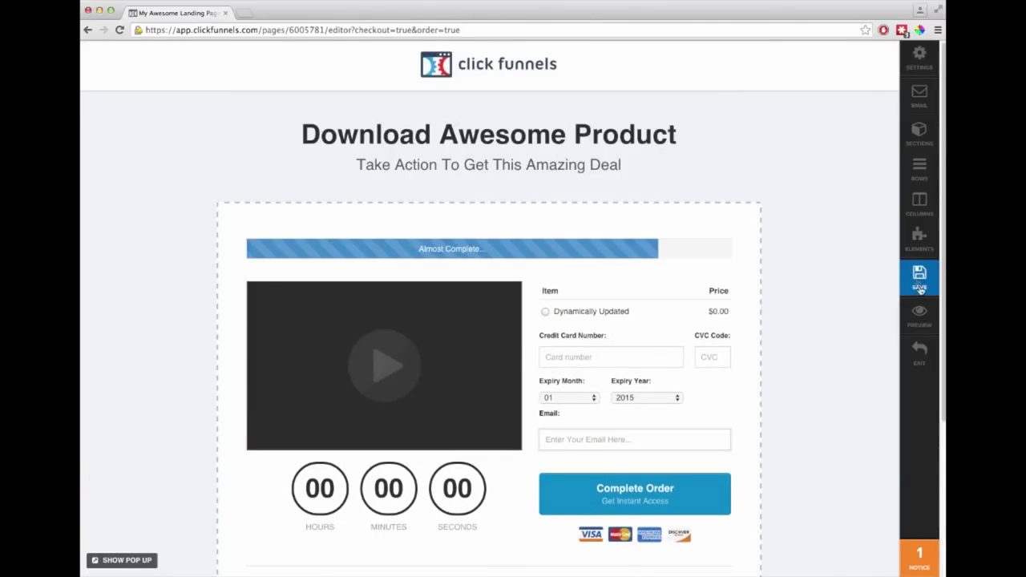
scroll(834, 288, down, 1)
click(910, 315)
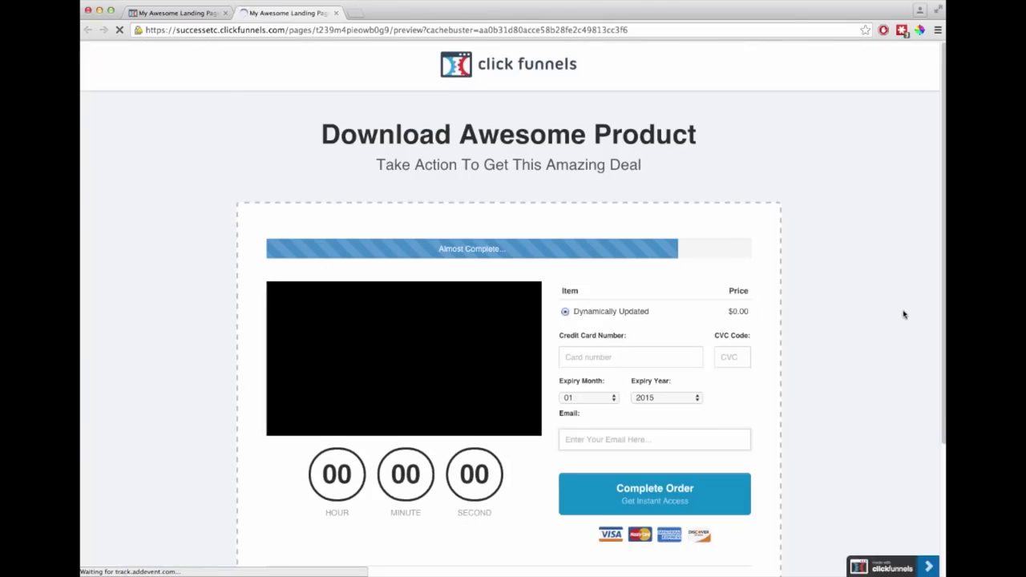
scroll(901, 316, down, 4)
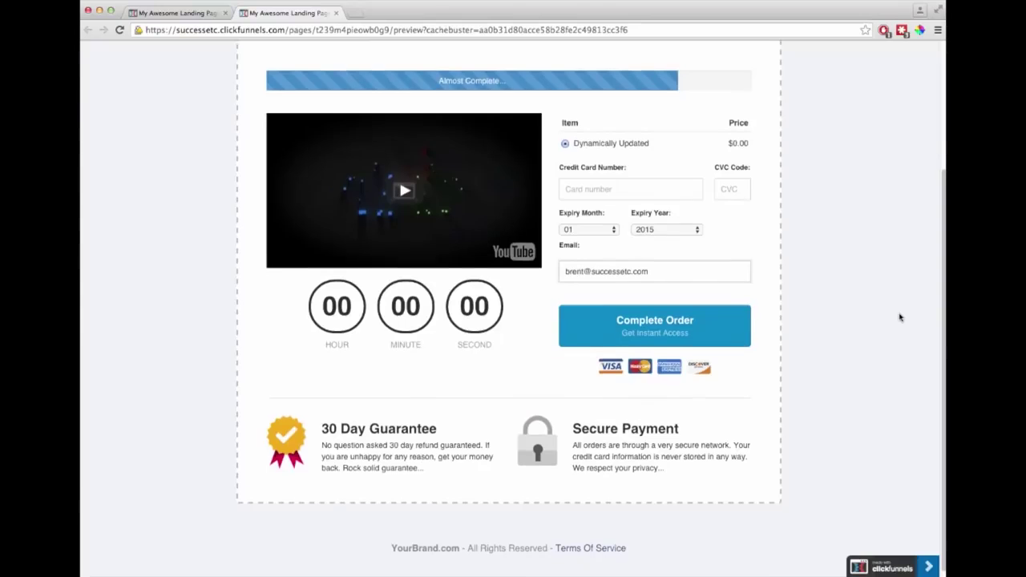
scroll(900, 319, up, 4)
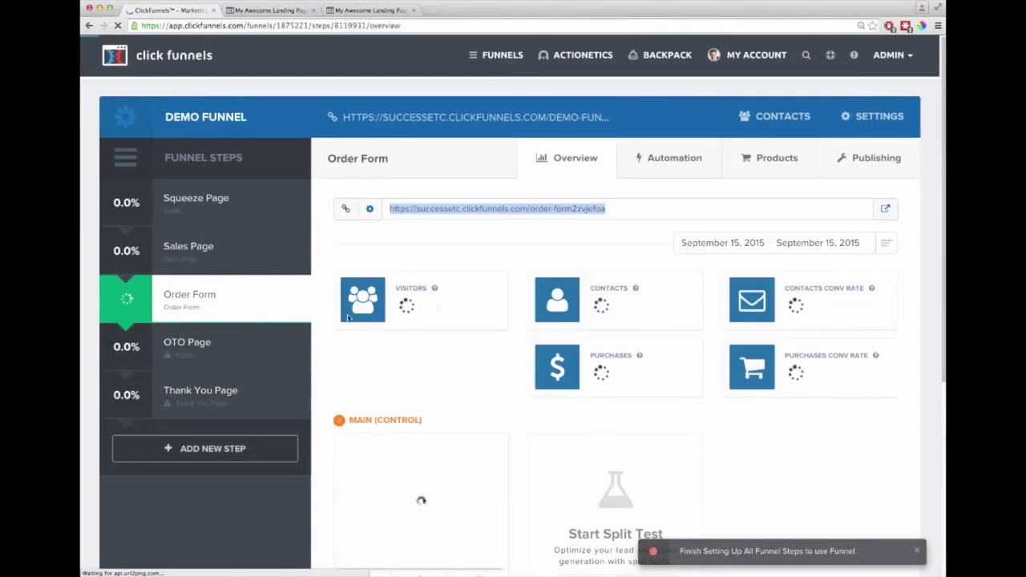
Step: Build the OTO Page step from the One Click Upsell template OTO Page 2
click(199, 345)
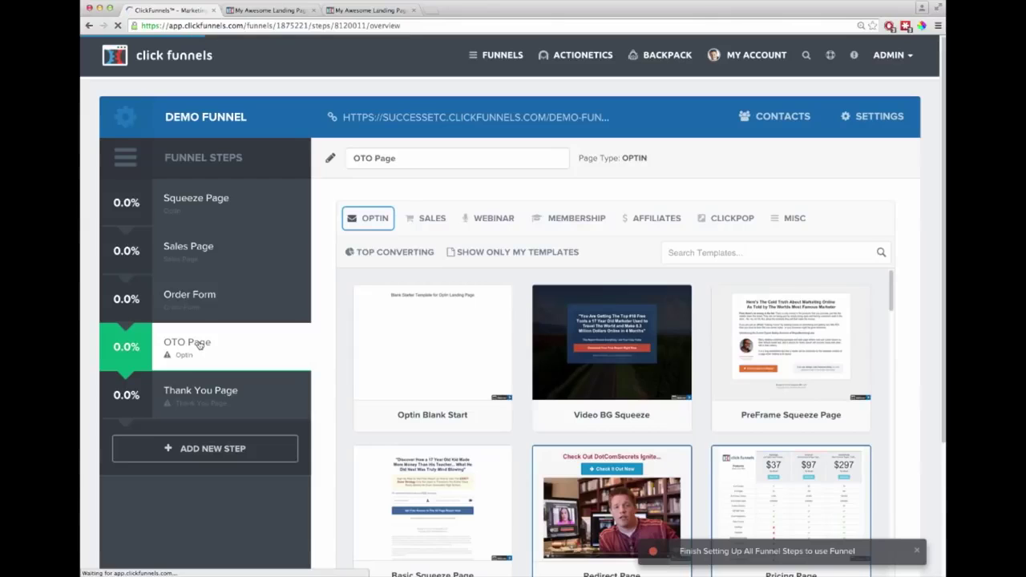
mouse_move(409, 307)
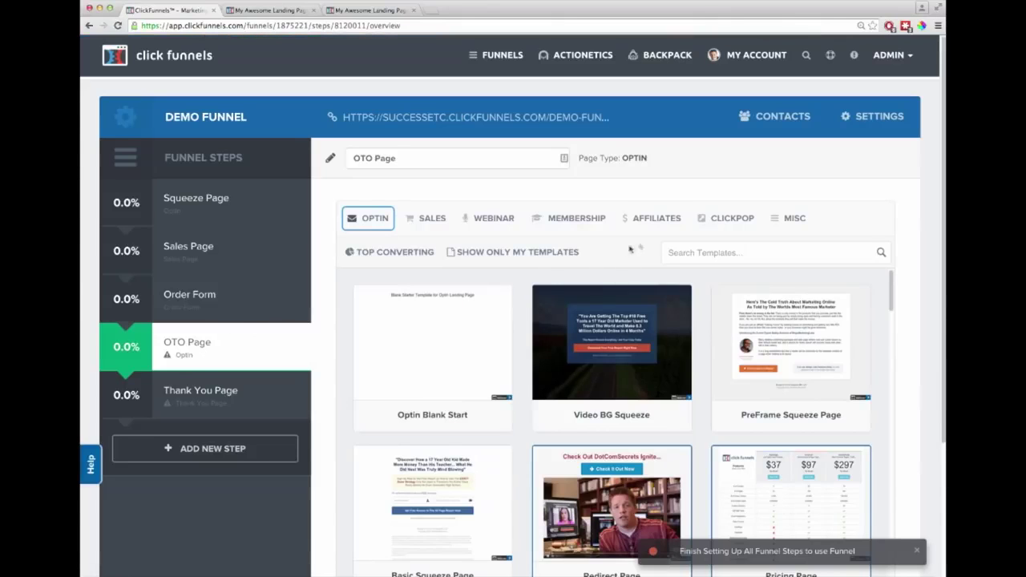
mouse_move(438, 222)
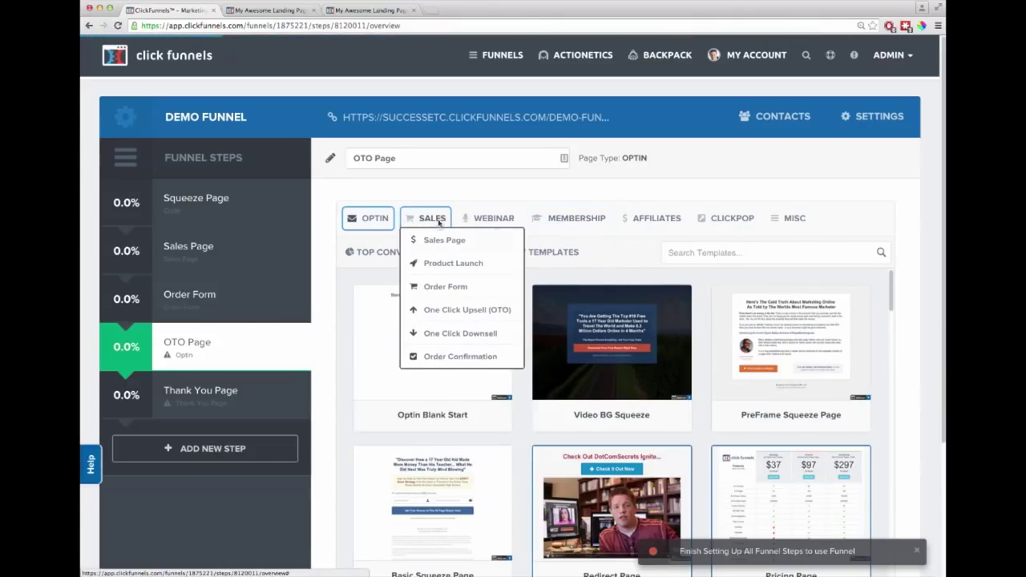
click(451, 309)
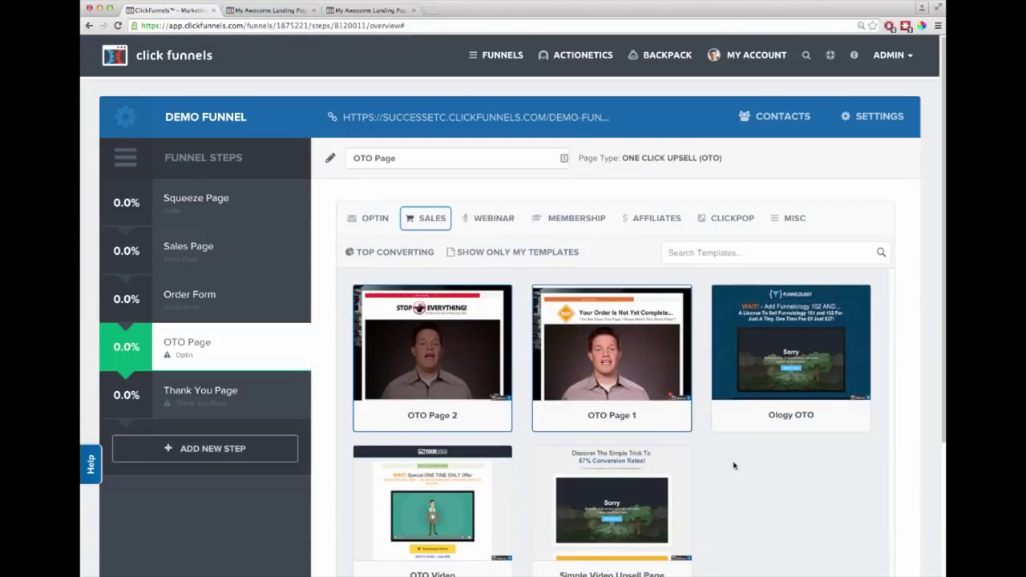
mouse_move(449, 349)
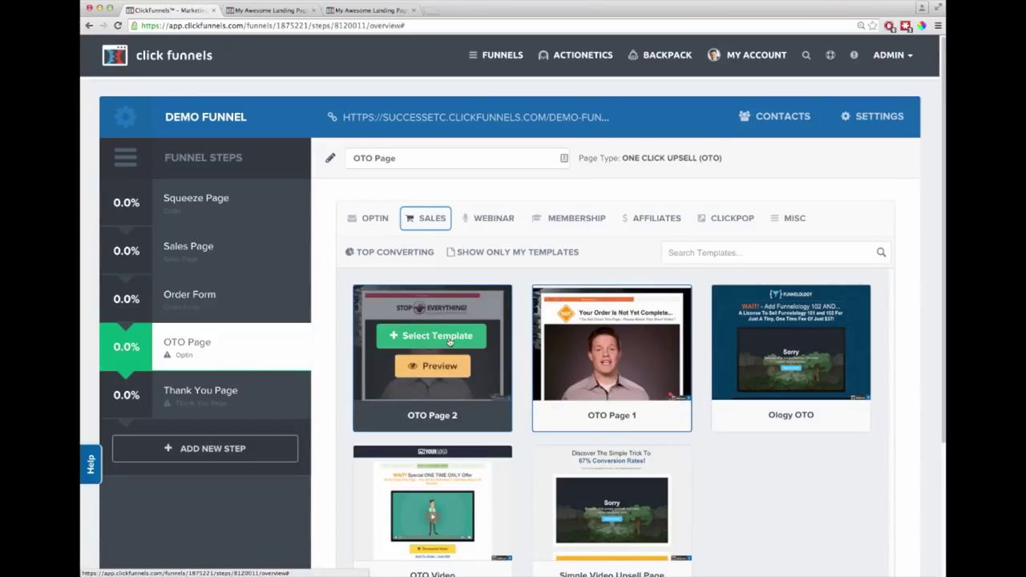
click(442, 339)
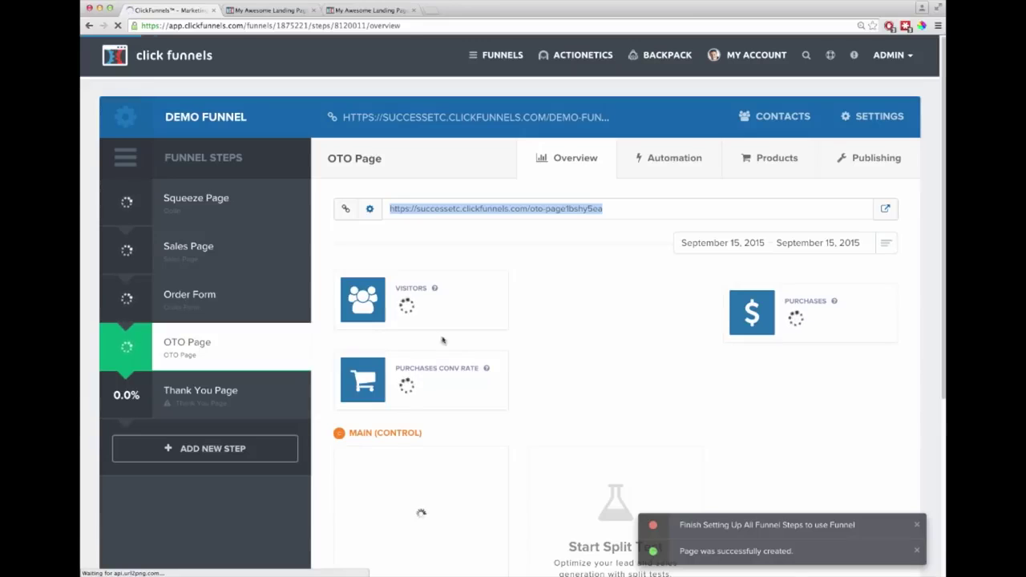
scroll(517, 422, down, 2)
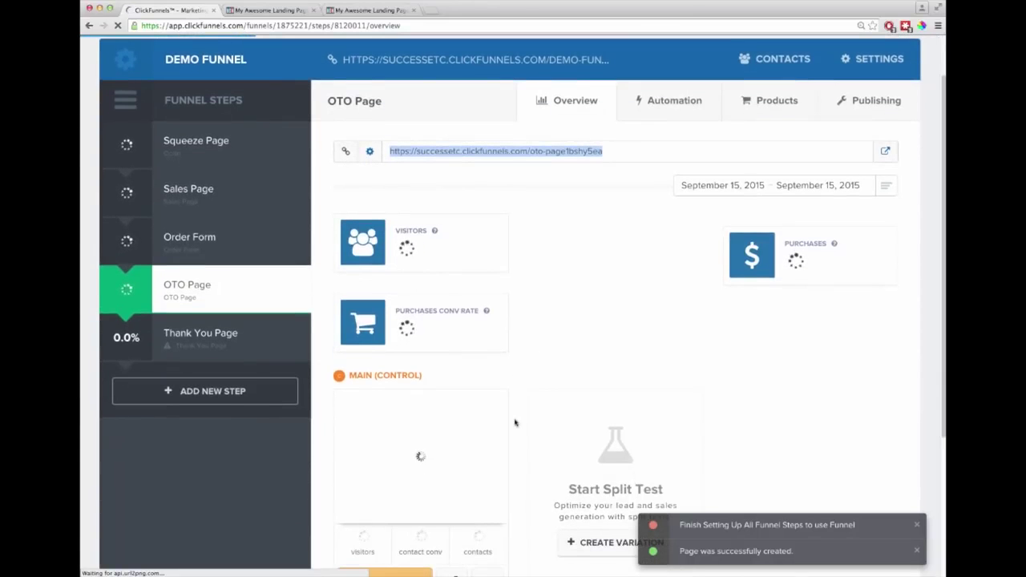
scroll(515, 422, down, 1)
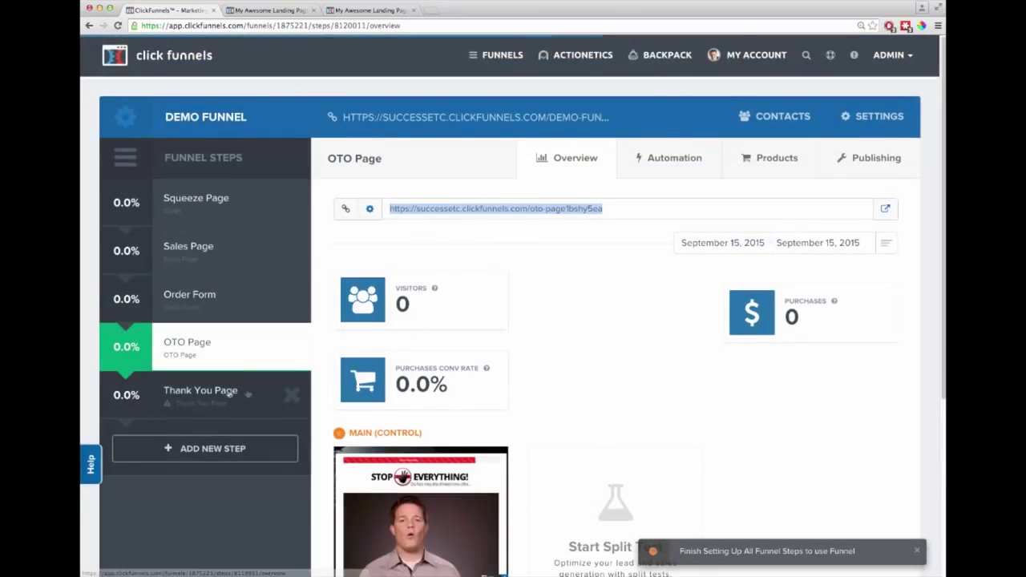
Step: Browse the Thank You Page step's Optin thank-you templates, then switch to the Squeeze Page step
click(200, 391)
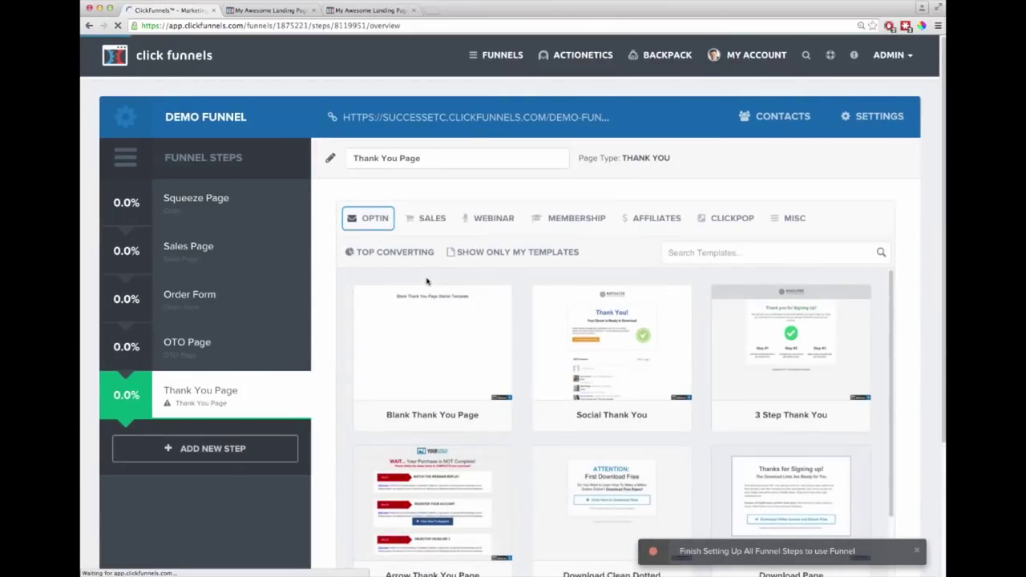
click(786, 223)
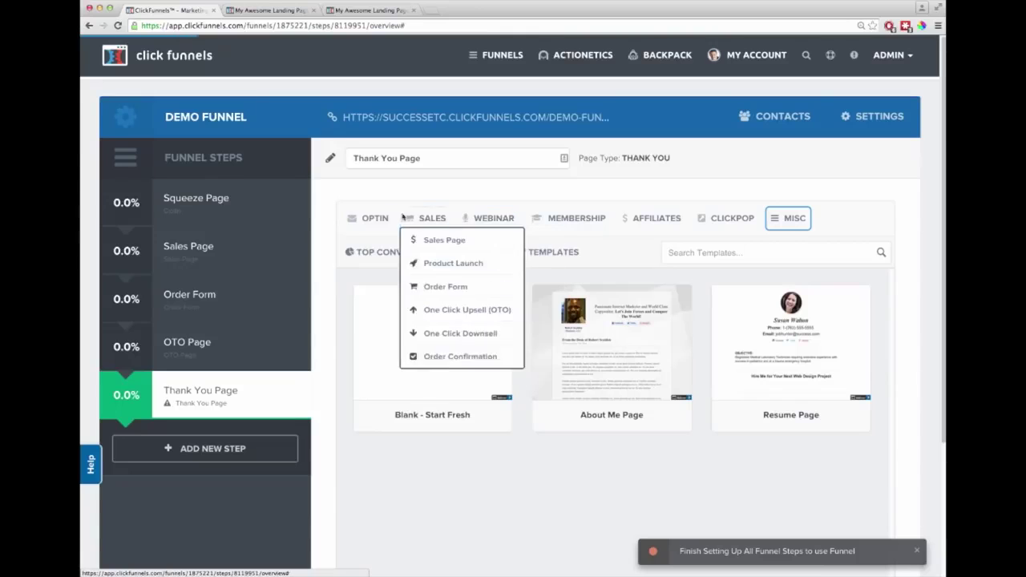
mouse_move(382, 218)
click(381, 287)
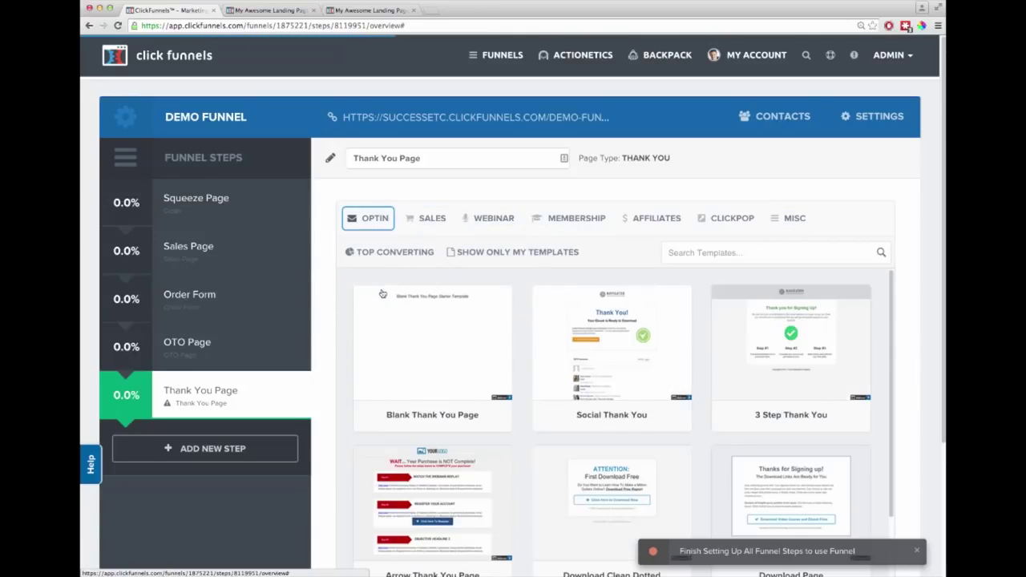
scroll(492, 380, down, 1)
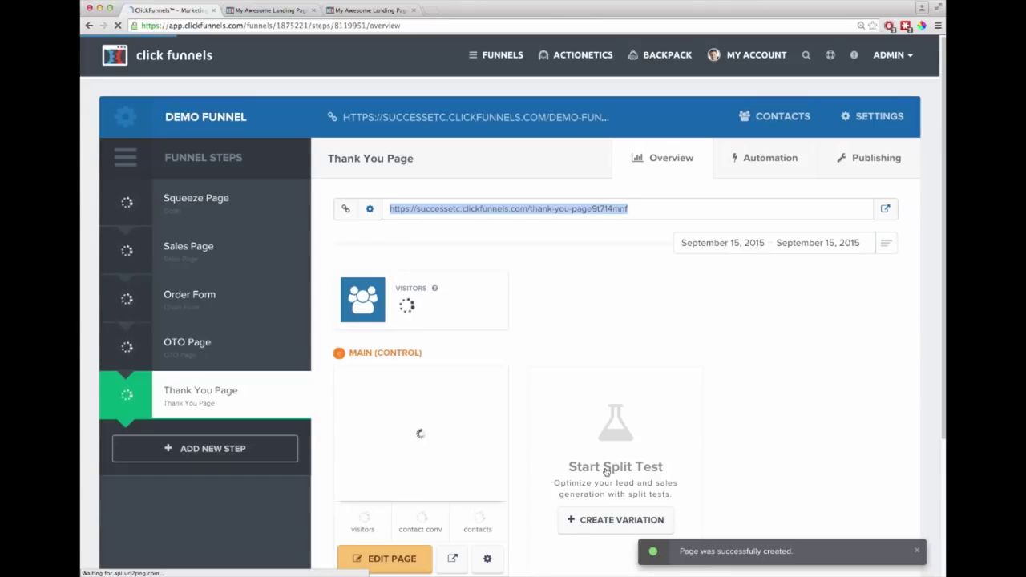
click(230, 198)
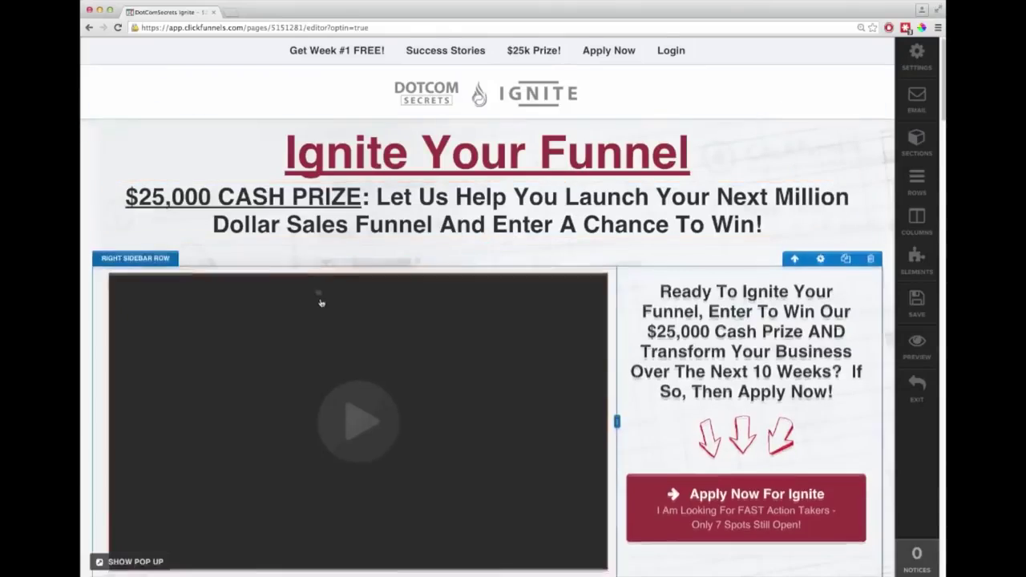
Step: Rearrange the testimonial photos in the results row's columns, then show the registration pop-up
scroll(377, 275, down, 2)
scroll(492, 300, down, 10)
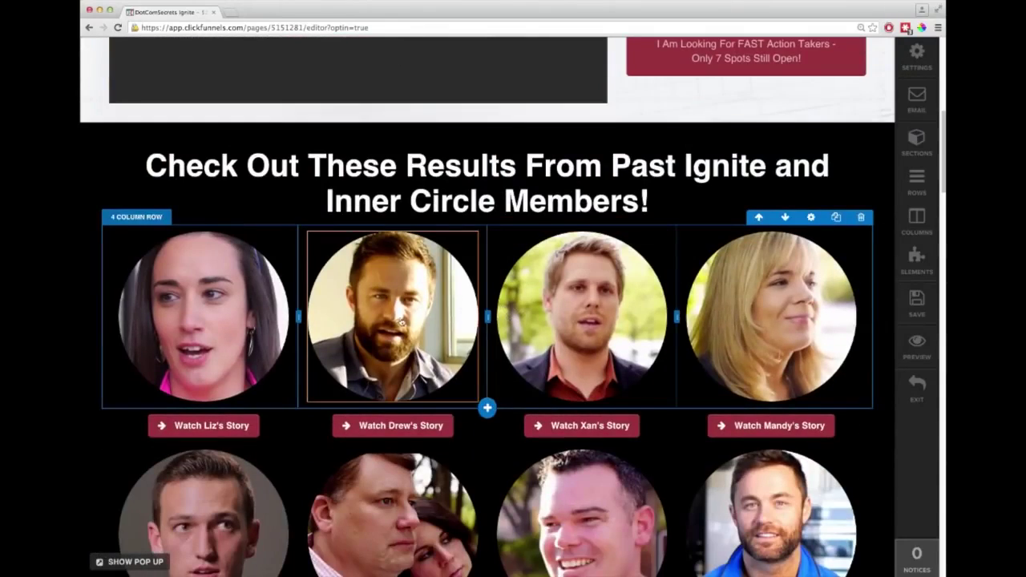
scroll(420, 323, down, 3)
scroll(360, 308, up, 3)
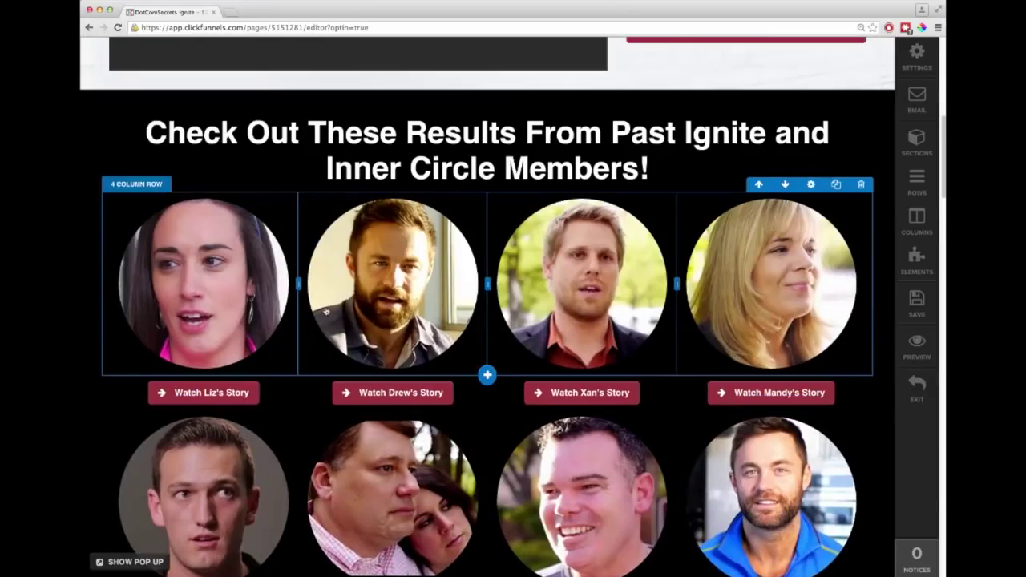
drag(204, 328, 393, 264)
mouse_move(143, 192)
mouse_down()
mouse_move(223, 269)
mouse_move(377, 265)
mouse_move(399, 422)
mouse_move(199, 210)
mouse_up()
scroll(283, 252, up, 8)
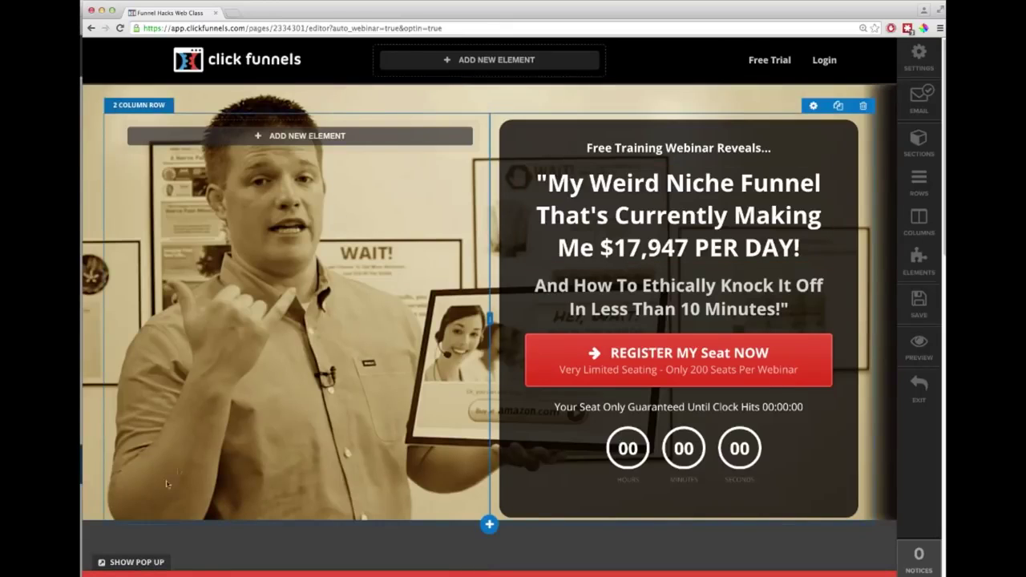
click(135, 562)
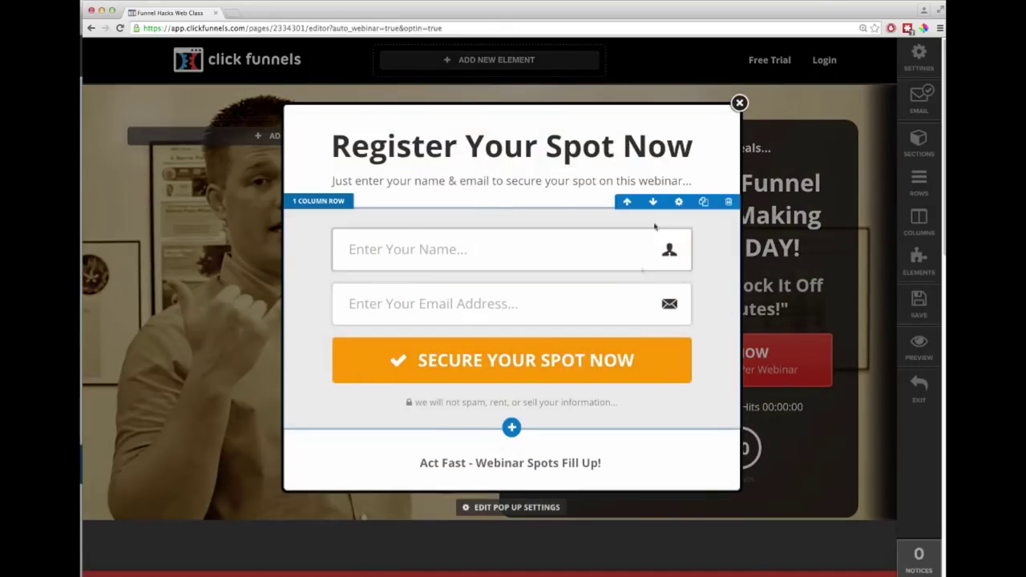
Step: Close the webinar registration pop-up and scroll through the page
click(740, 104)
scroll(616, 304, down, 7)
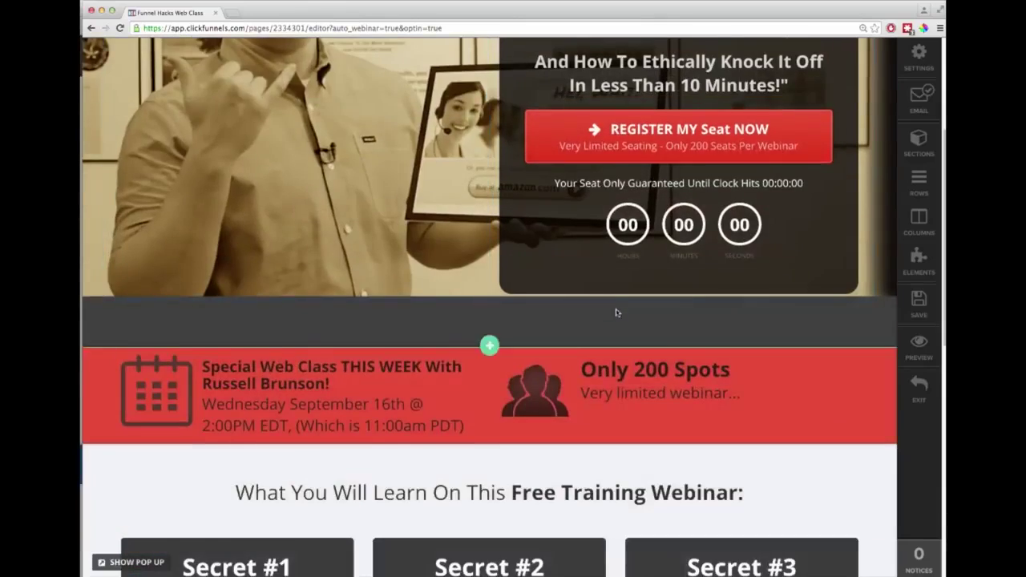
scroll(617, 317, up, 7)
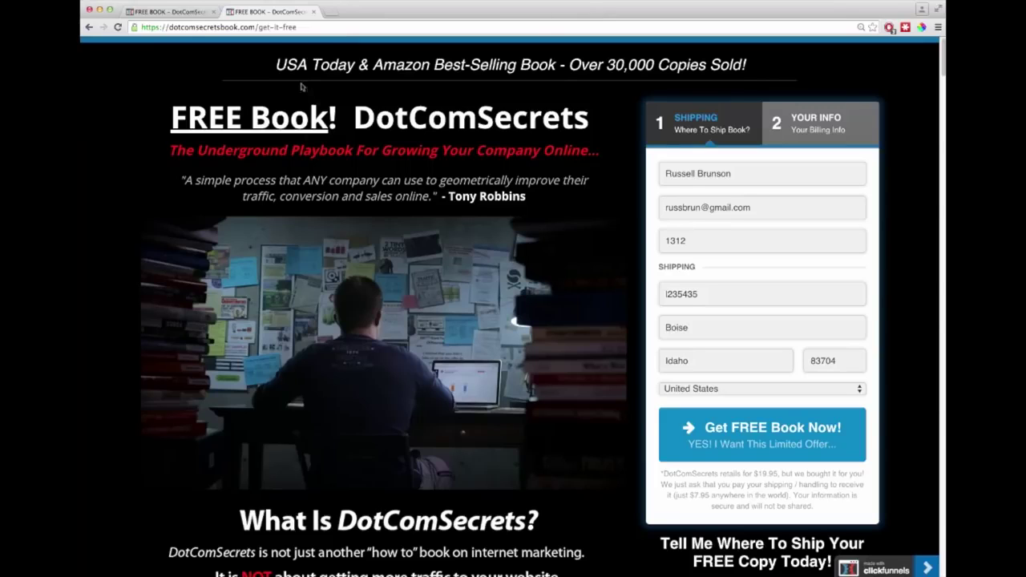
Step: Highlight the copies-sold figure in the headline, then scroll through the free book page in the editor
drag(606, 65, 722, 65)
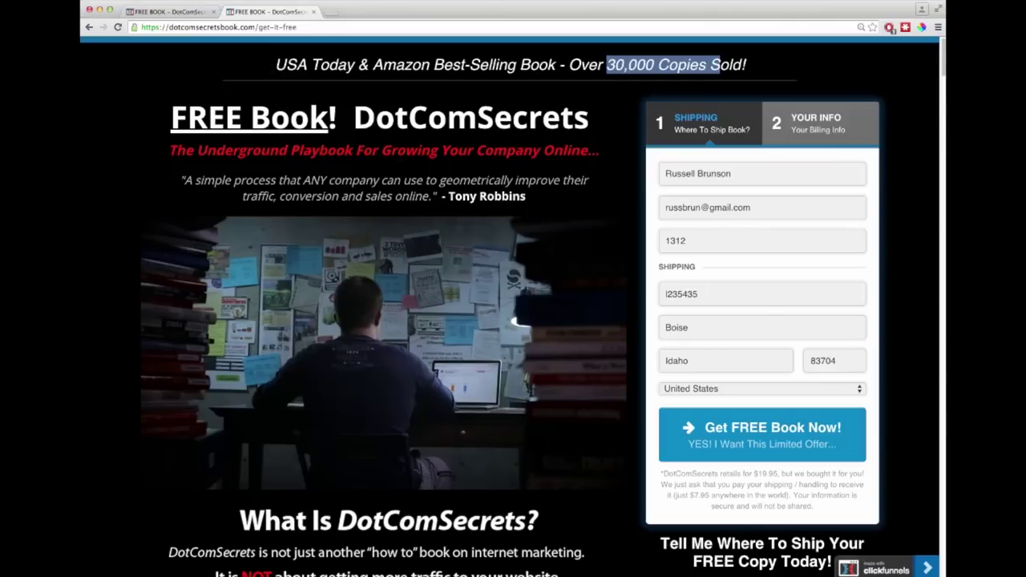
click(172, 12)
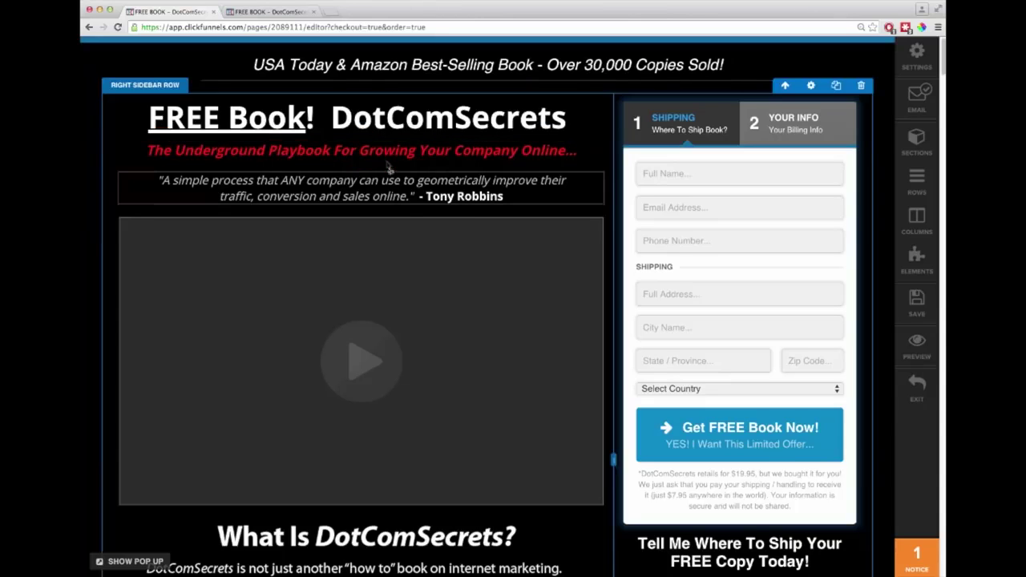
scroll(411, 261, down, 1)
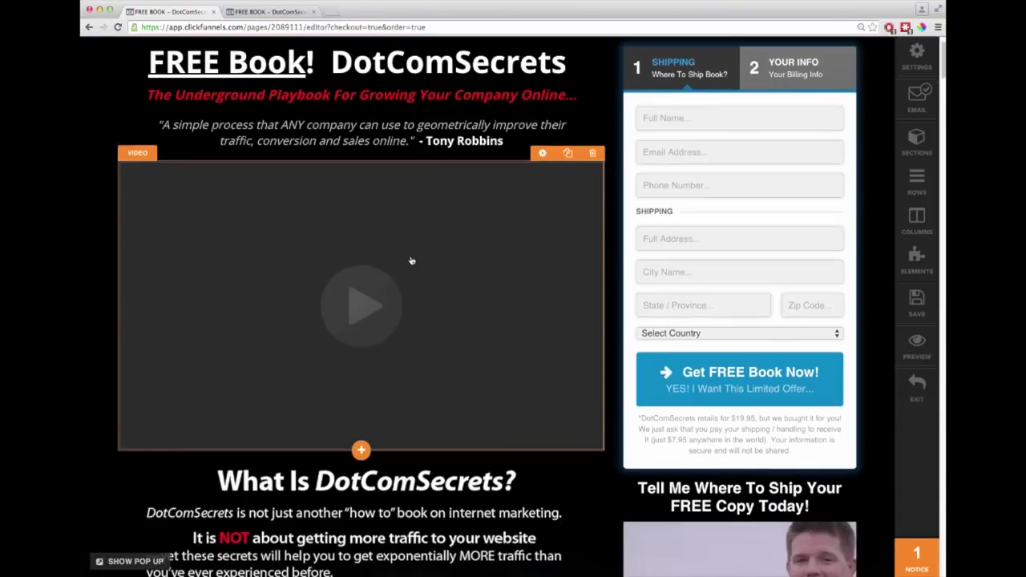
scroll(670, 208, up, 1)
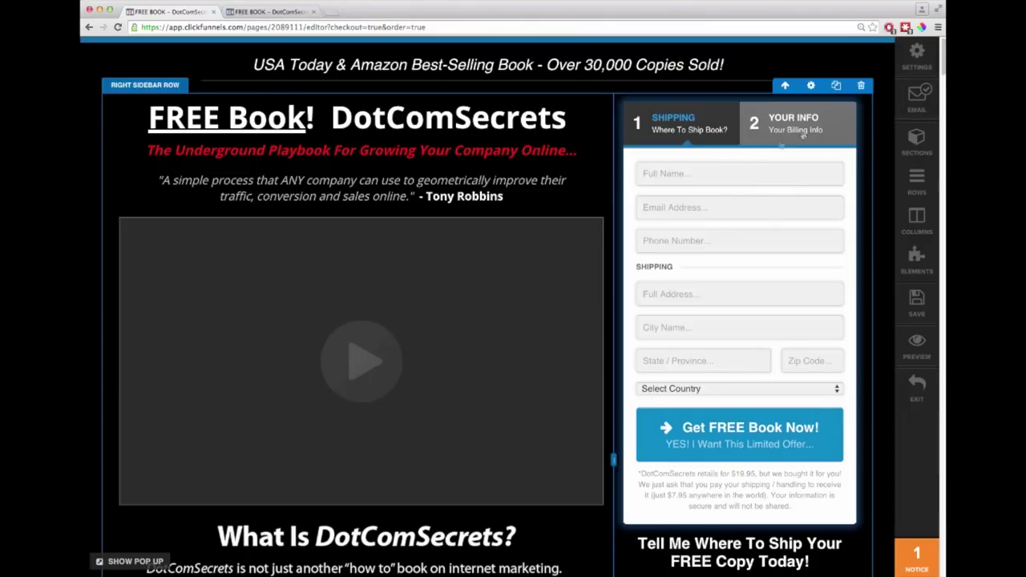
scroll(741, 315, down, 1)
scroll(746, 316, up, 1)
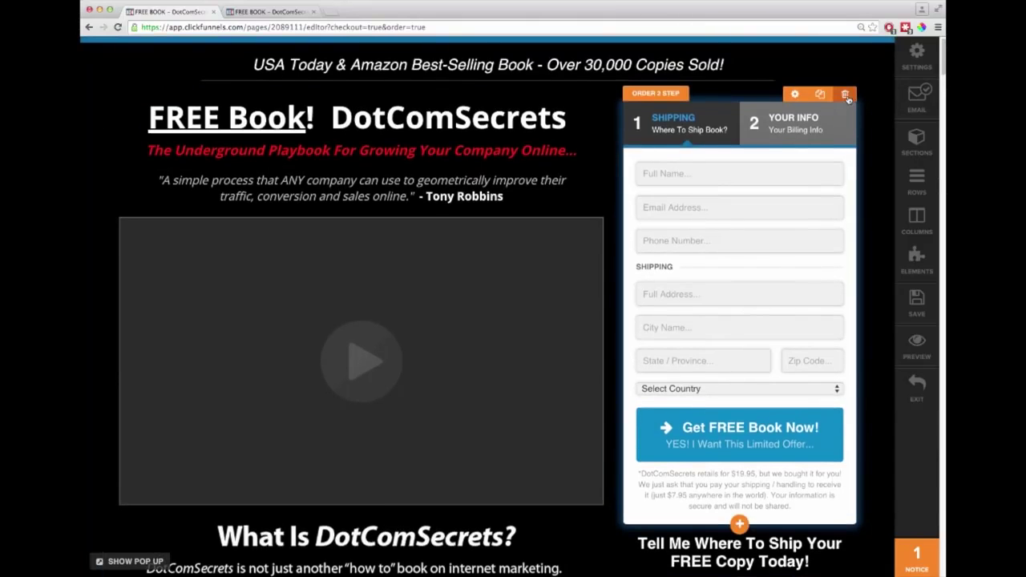
scroll(488, 275, down, 10)
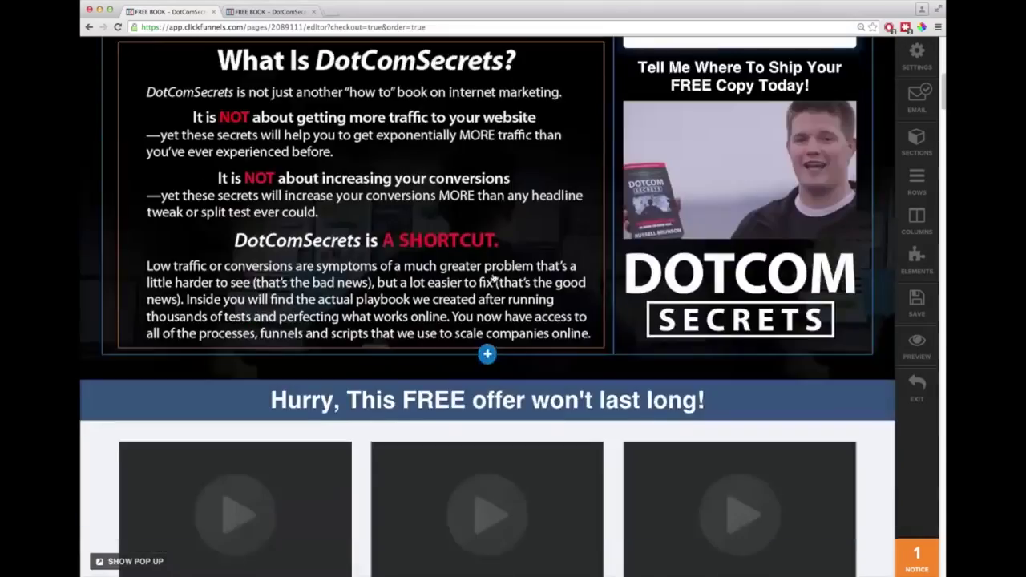
scroll(493, 279, down, 19)
scroll(498, 286, down, 18)
scroll(550, 297, up, 20)
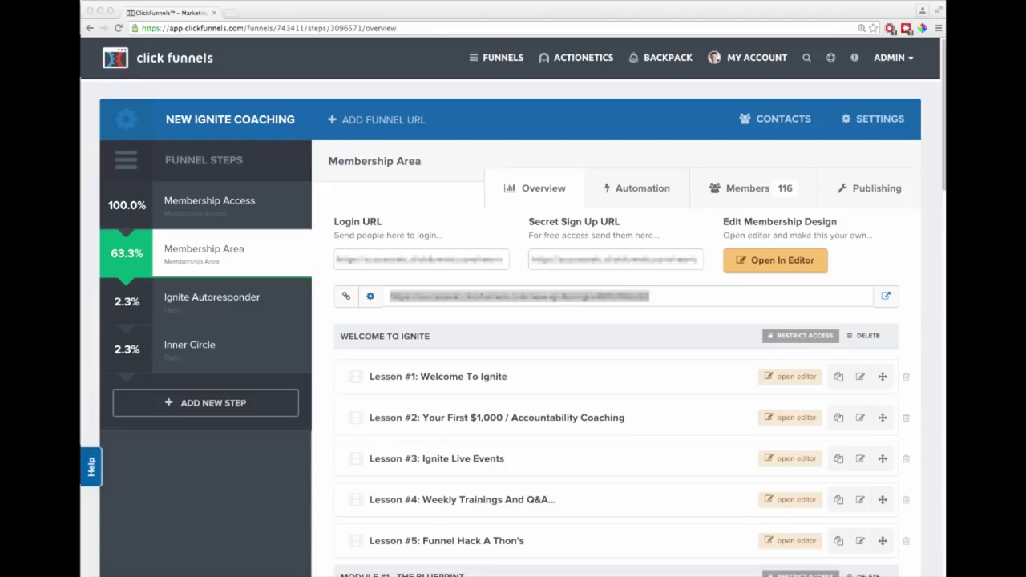
click(928, 311)
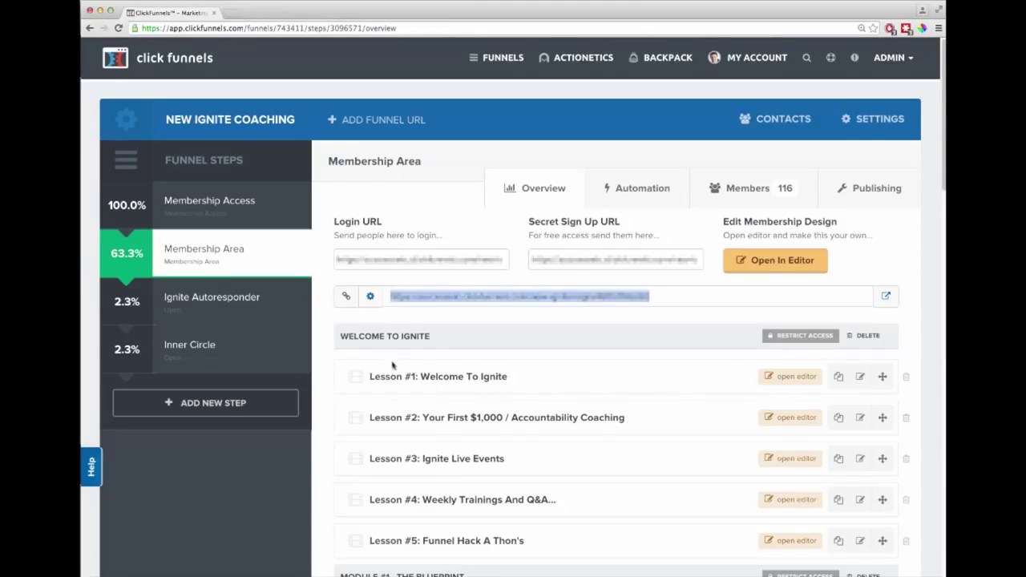
scroll(438, 361, down, 3)
scroll(463, 381, down, 10)
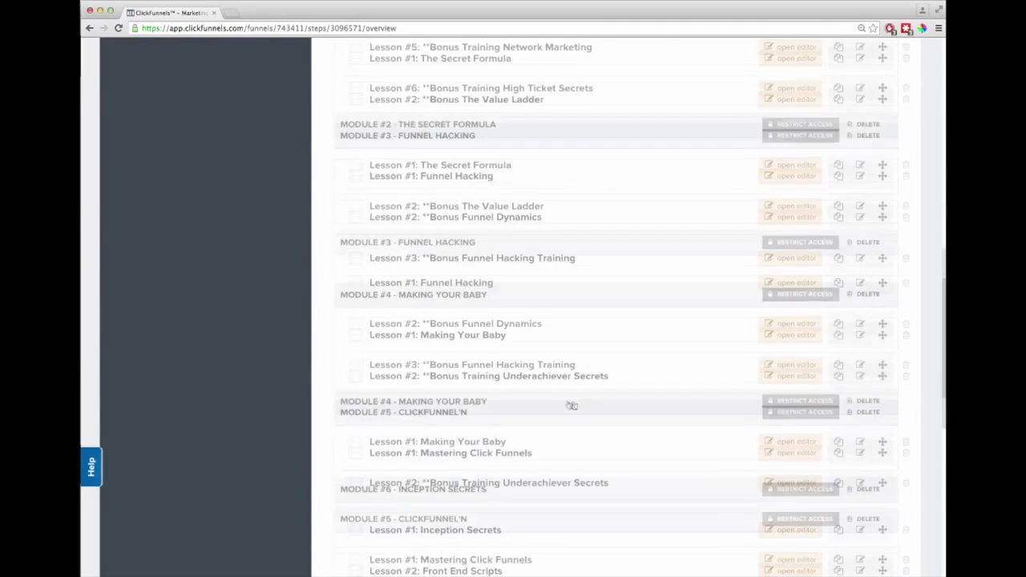
scroll(586, 406, up, 7)
scroll(586, 405, up, 10)
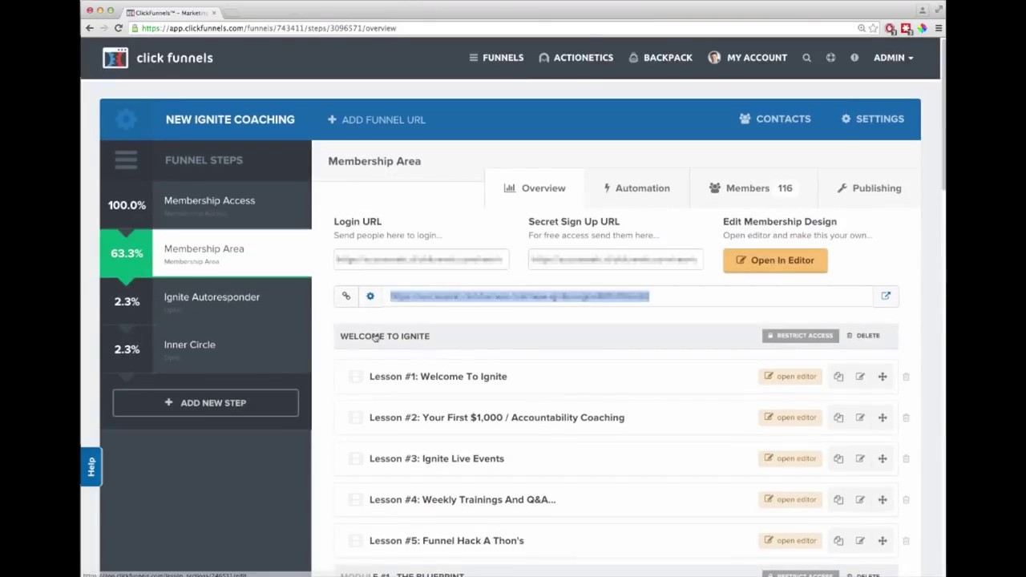
scroll(433, 346, down, 3)
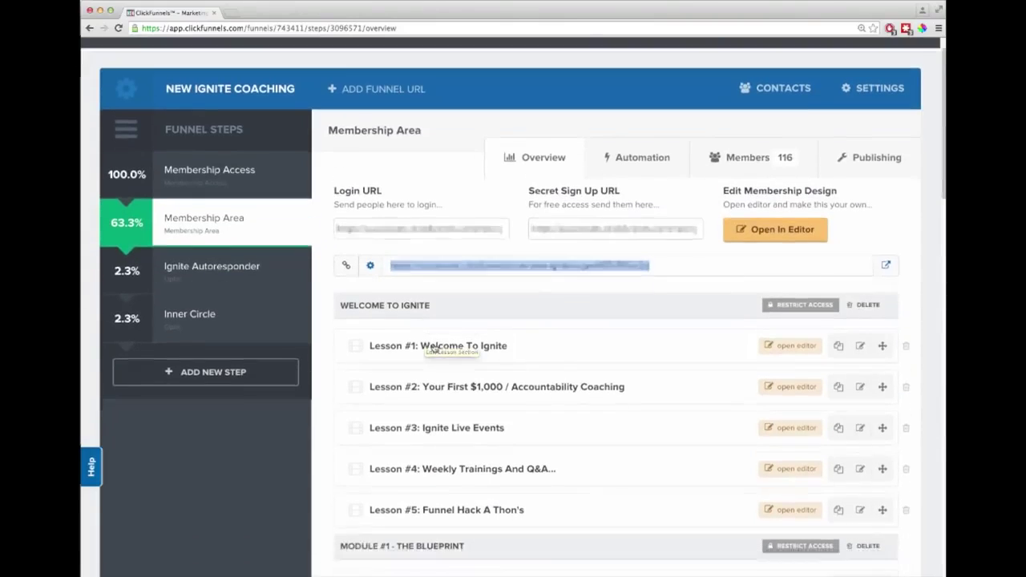
scroll(483, 475, down, 7)
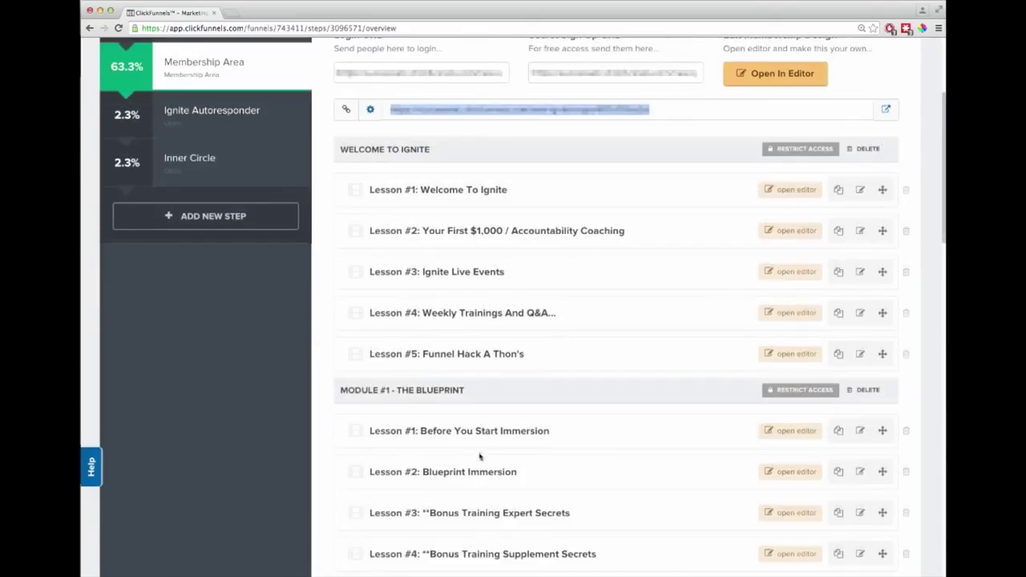
scroll(473, 509, down, 4)
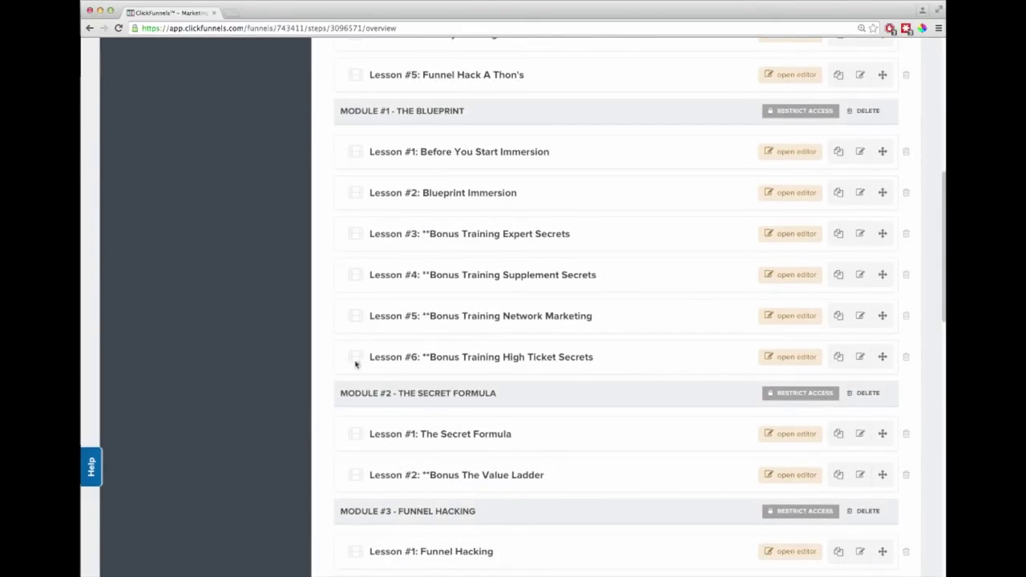
scroll(338, 400, down, 15)
scroll(344, 406, down, 8)
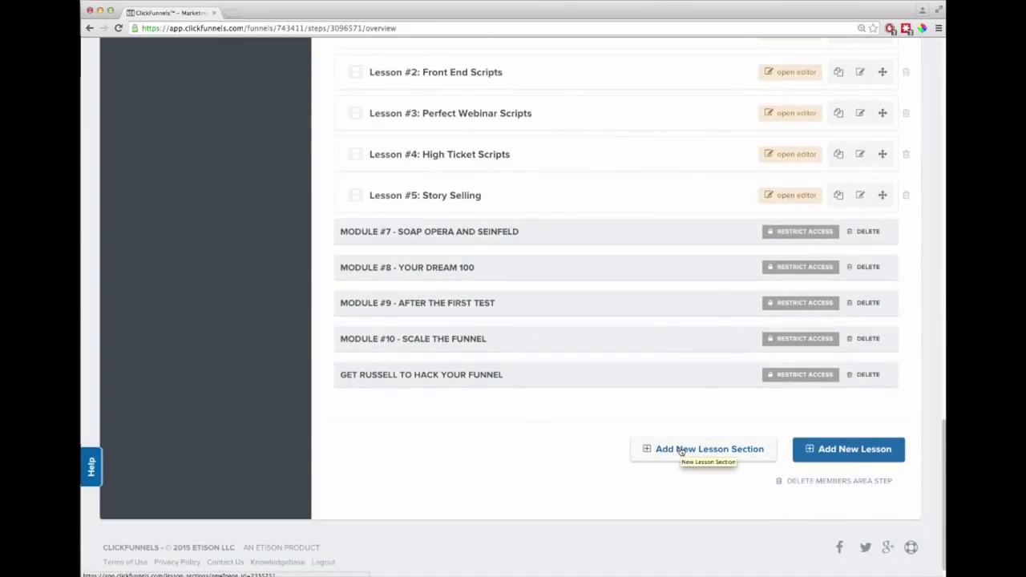
click(680, 451)
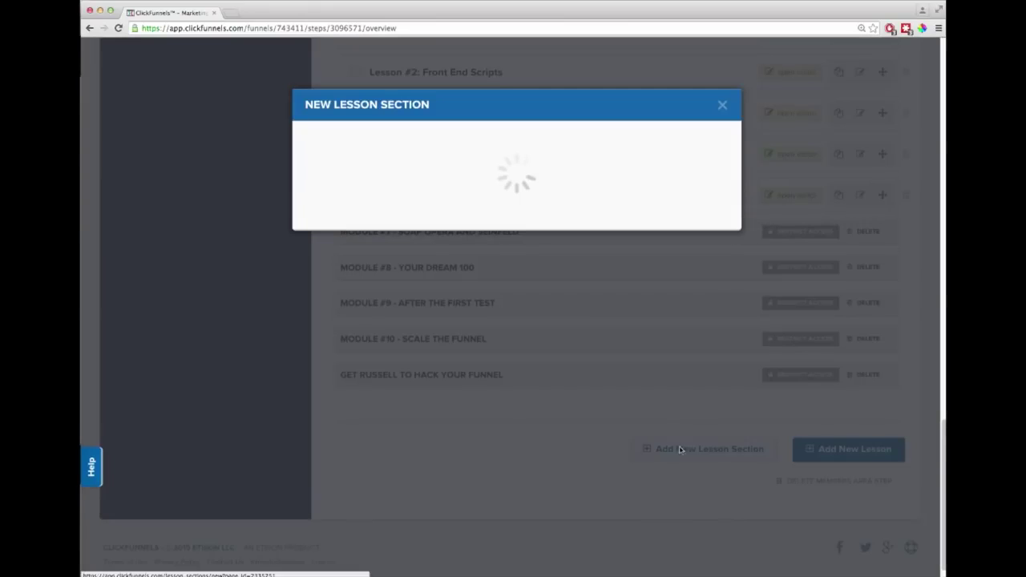
text(Module 1)
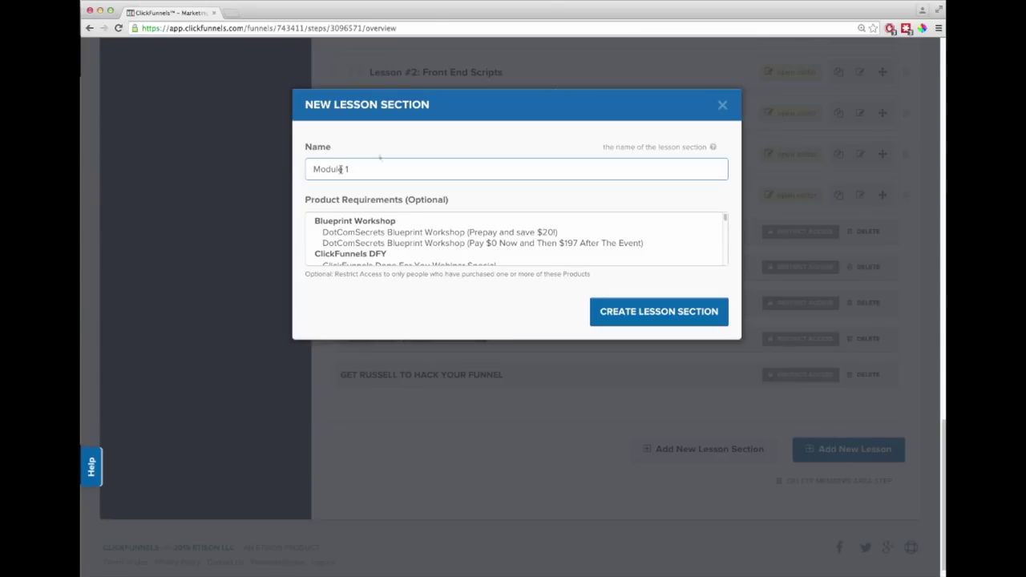
click(722, 105)
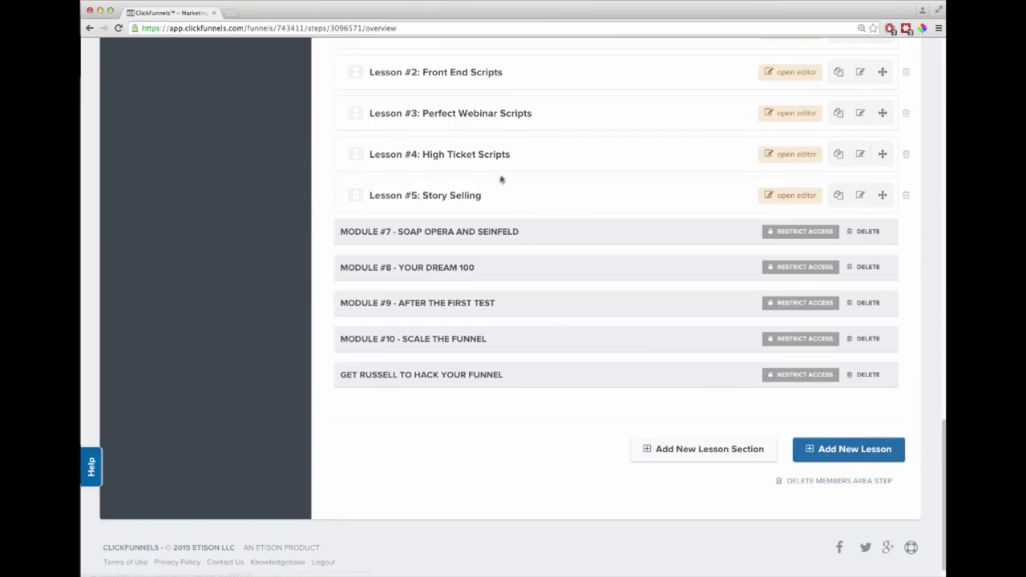
scroll(501, 179, up, 2)
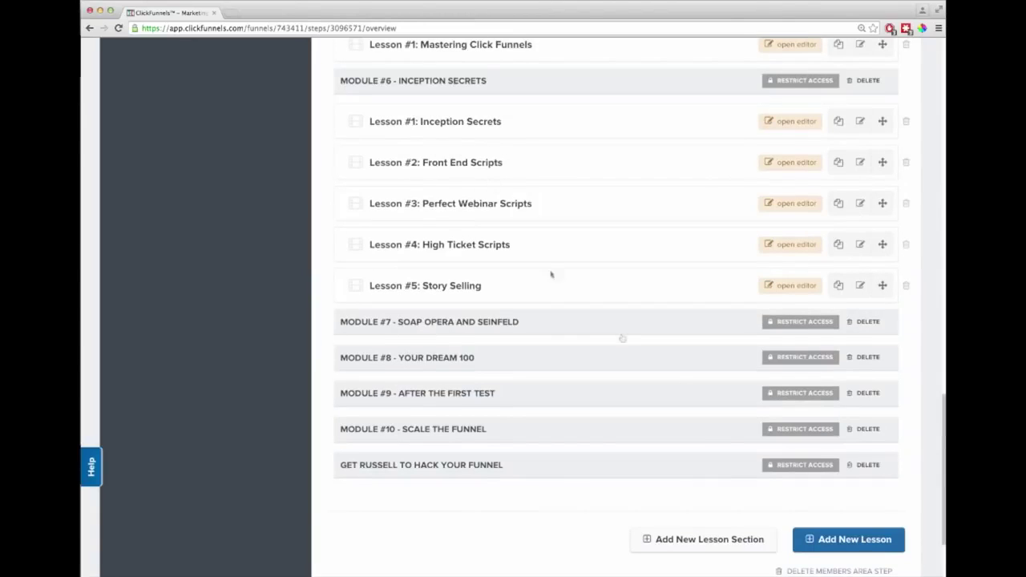
click(822, 539)
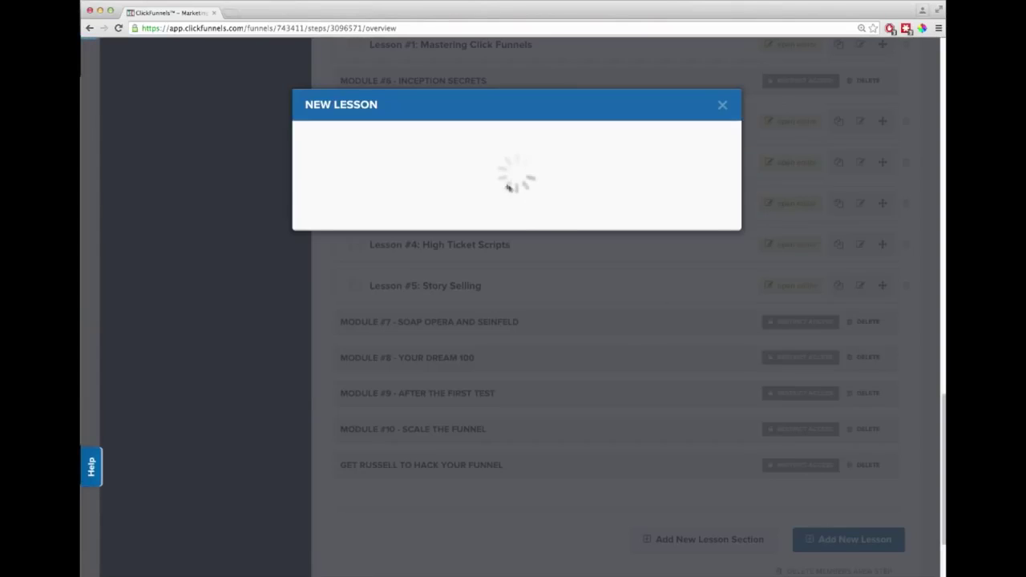
click(465, 170)
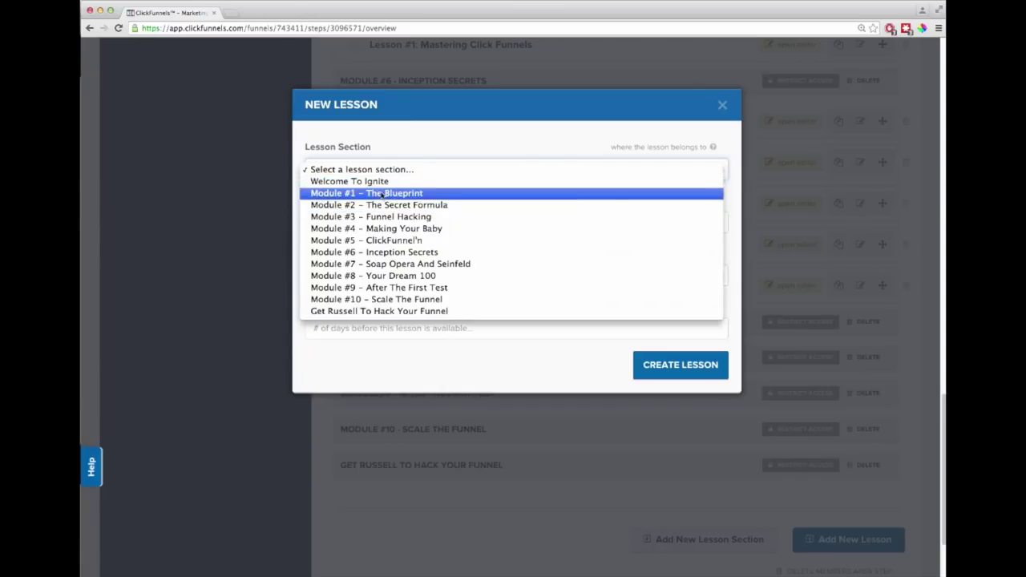
click(382, 195)
click(349, 222)
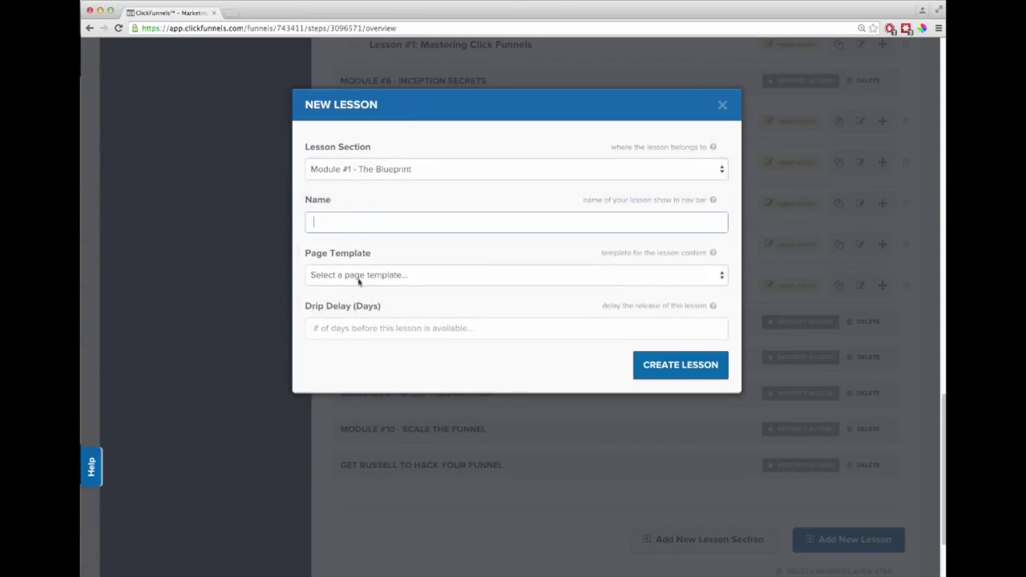
click(359, 275)
click(368, 352)
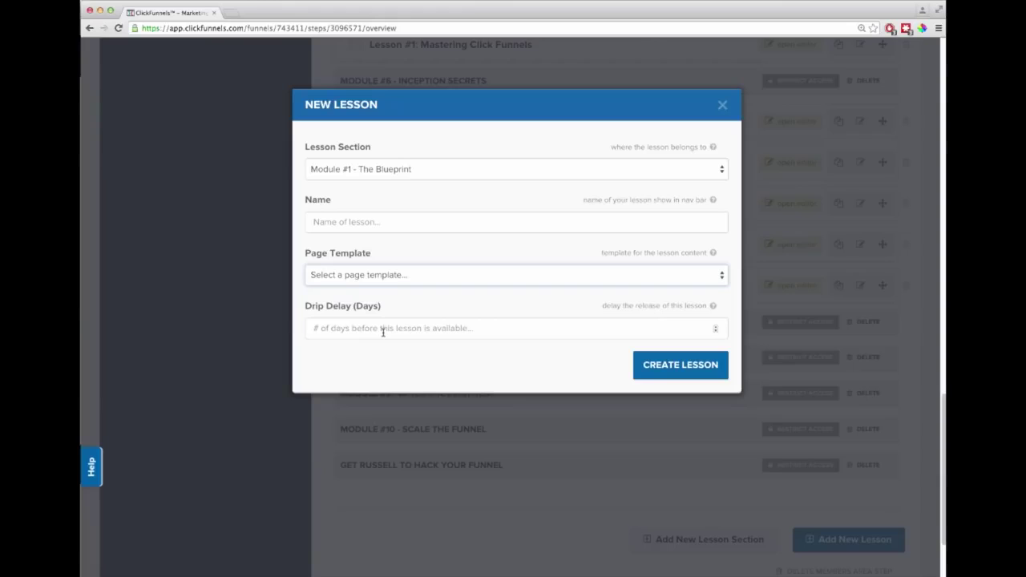
click(383, 330)
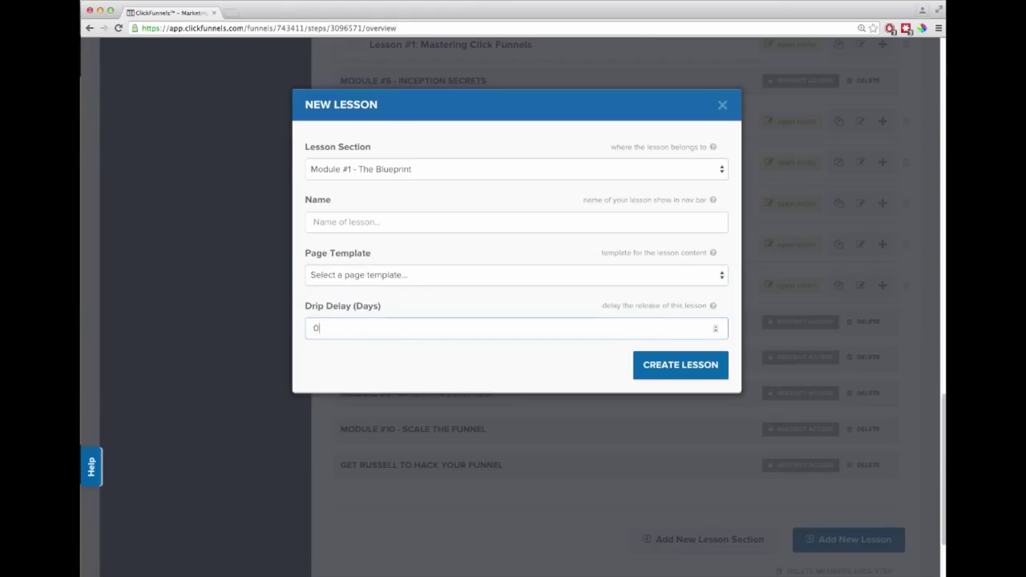
text(7)
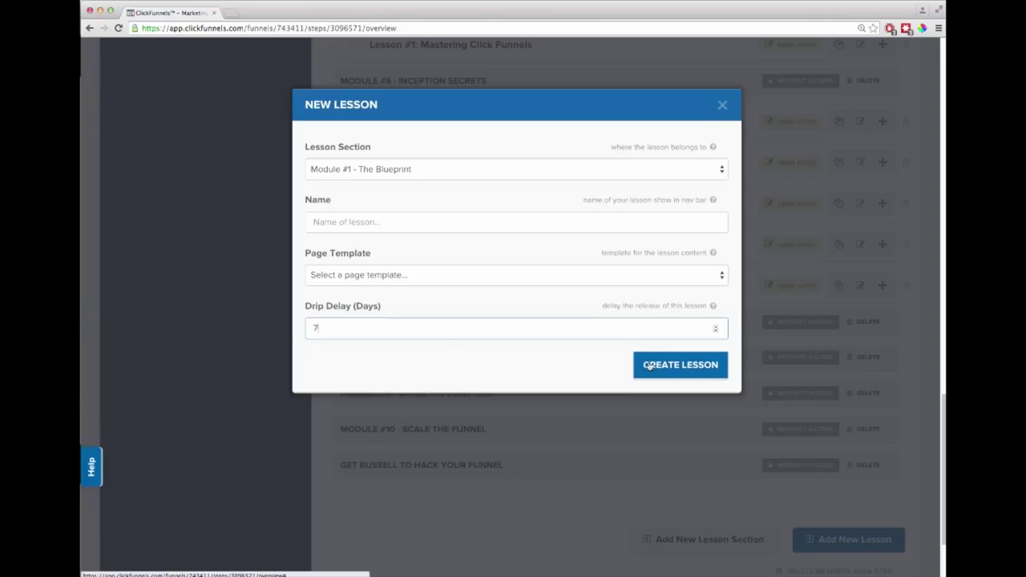
click(723, 106)
scroll(674, 218, up, 10)
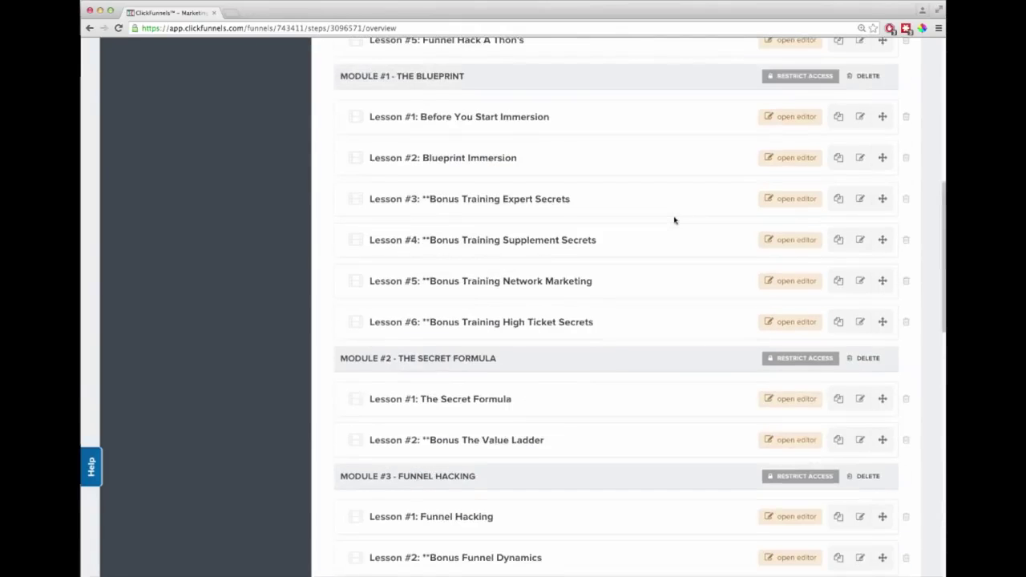
Step: Preview the Before You Start Immersion lesson in the page editor, then close it
scroll(675, 218, up, 6)
scroll(422, 365, down, 5)
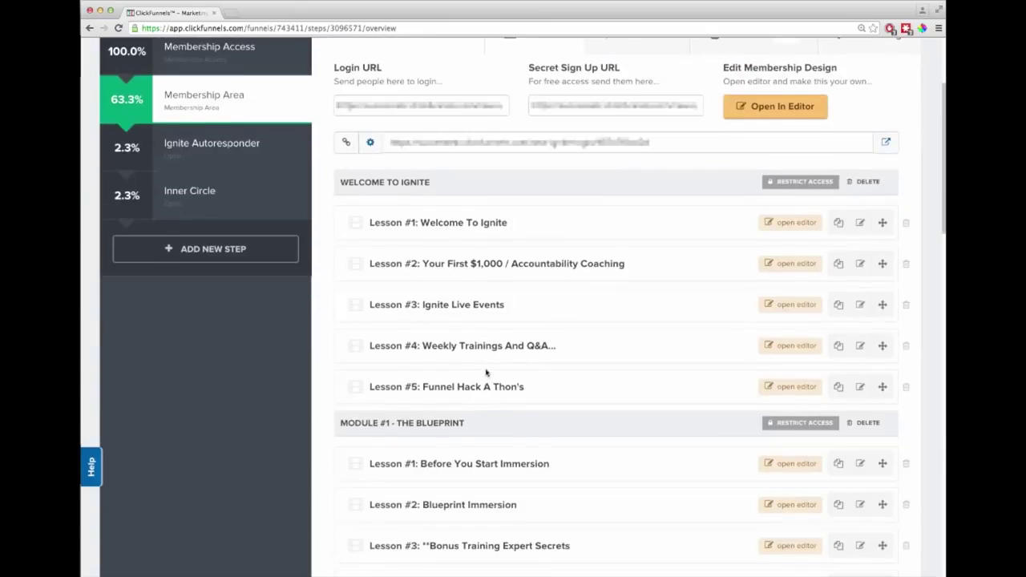
scroll(485, 372, down, 2)
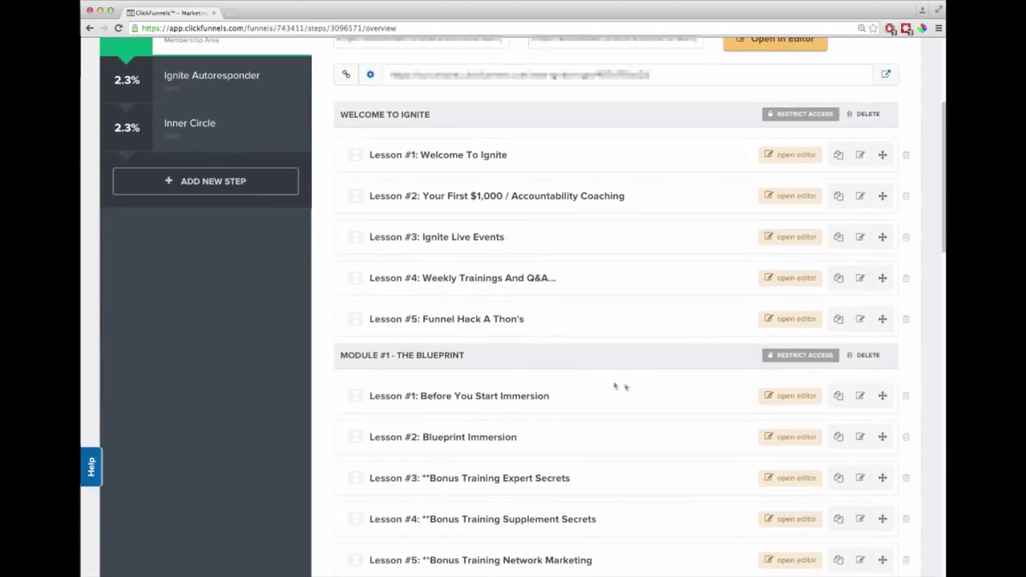
click(788, 396)
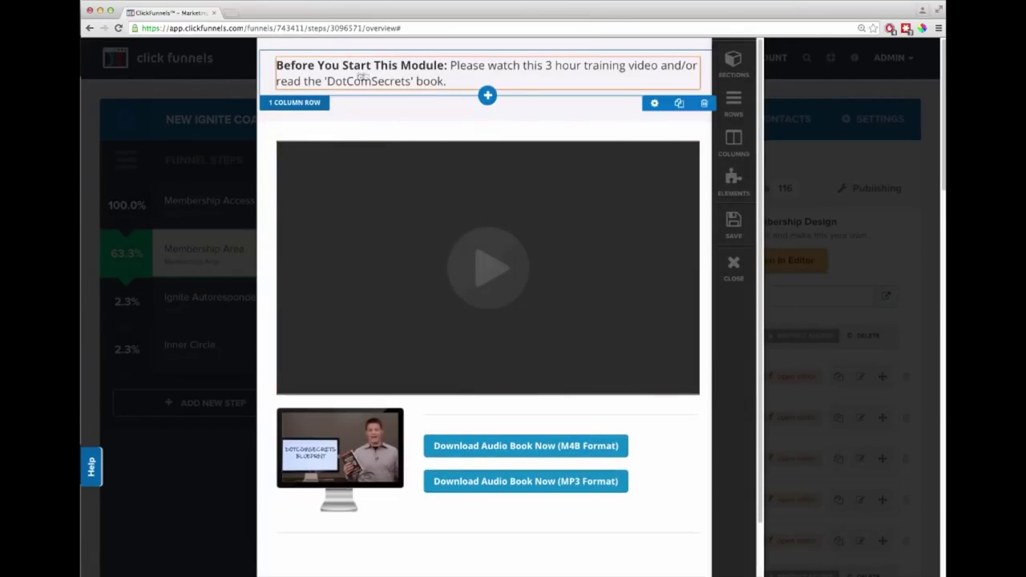
scroll(498, 228, down, 2)
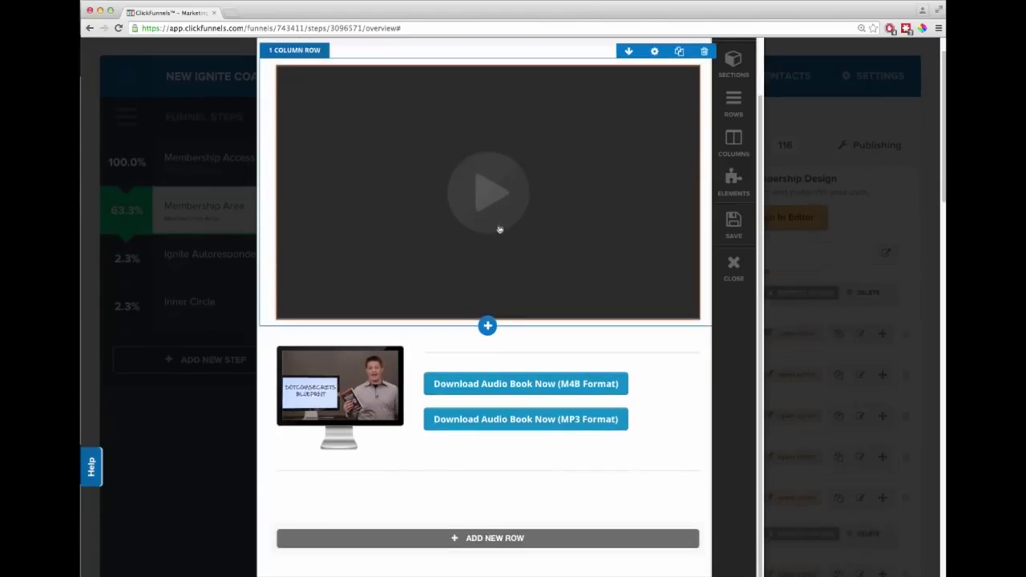
scroll(525, 427, down, 3)
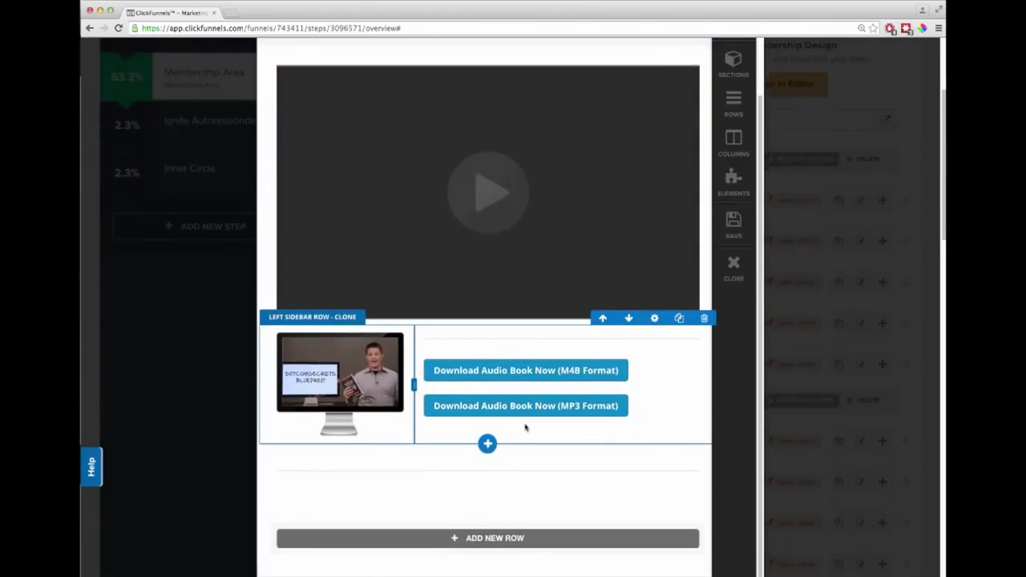
scroll(525, 427, up, 3)
click(734, 266)
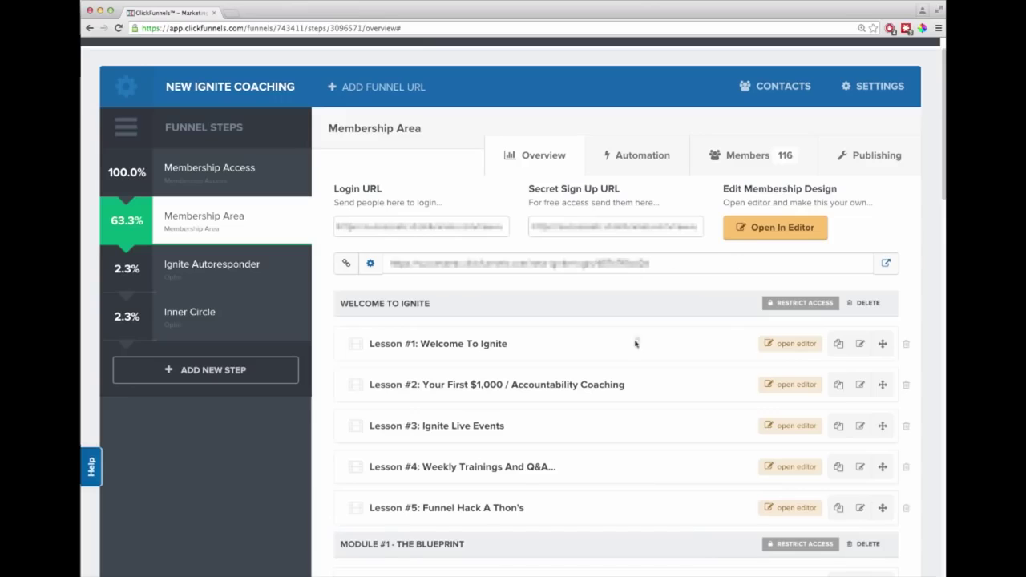
Step: Preview The Secret Formula lesson from Module #2 in the editor
scroll(635, 343, down, 5)
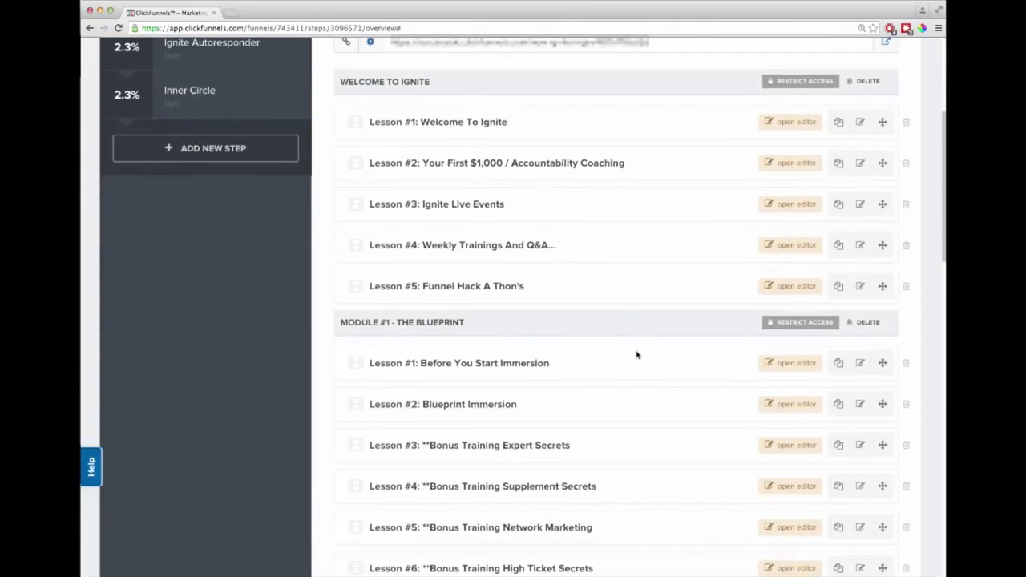
scroll(638, 355, down, 4)
scroll(641, 357, down, 2)
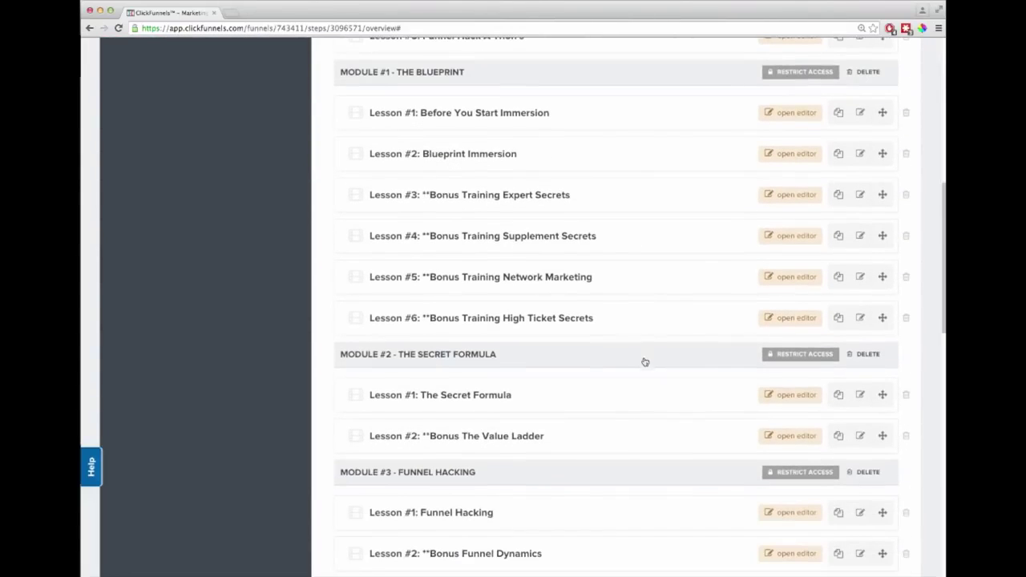
click(787, 398)
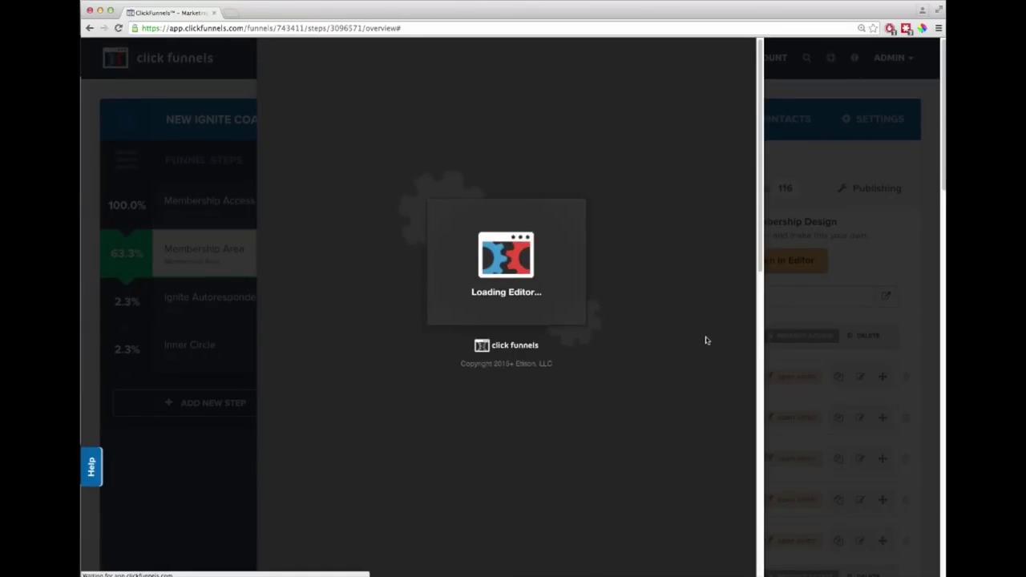
scroll(678, 332, down, 4)
scroll(673, 332, down, 10)
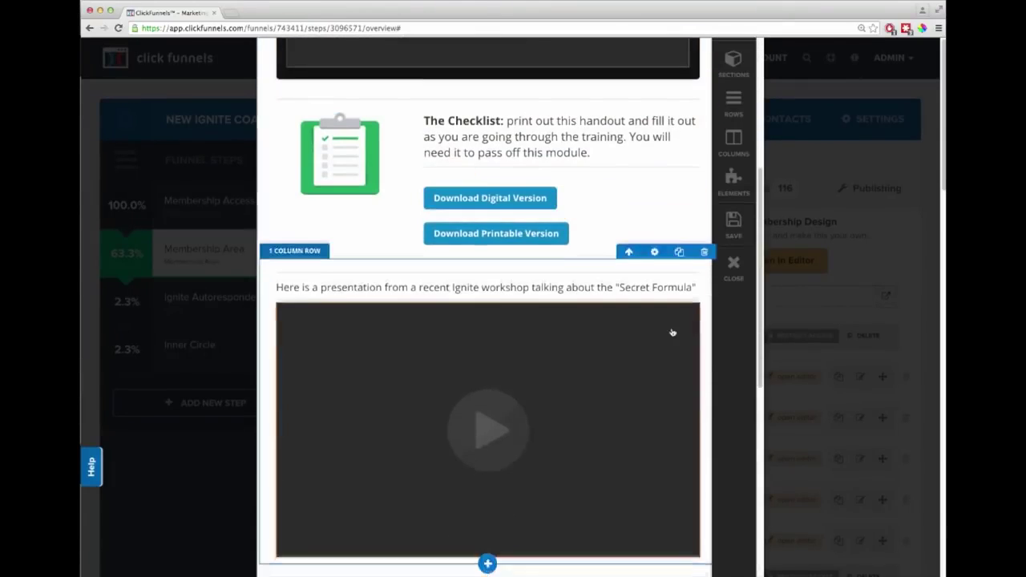
scroll(671, 335, down, 1)
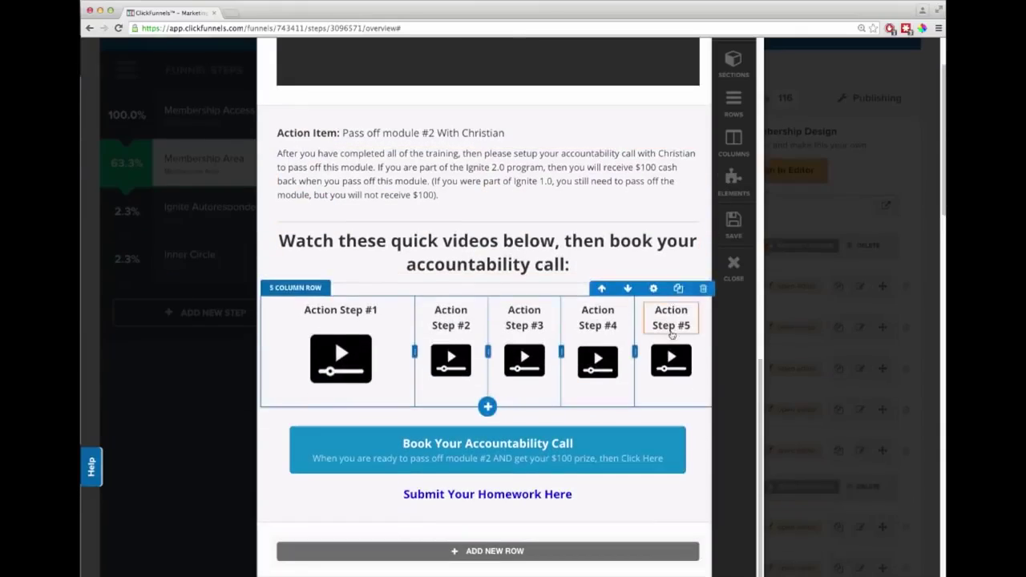
scroll(678, 333, up, 12)
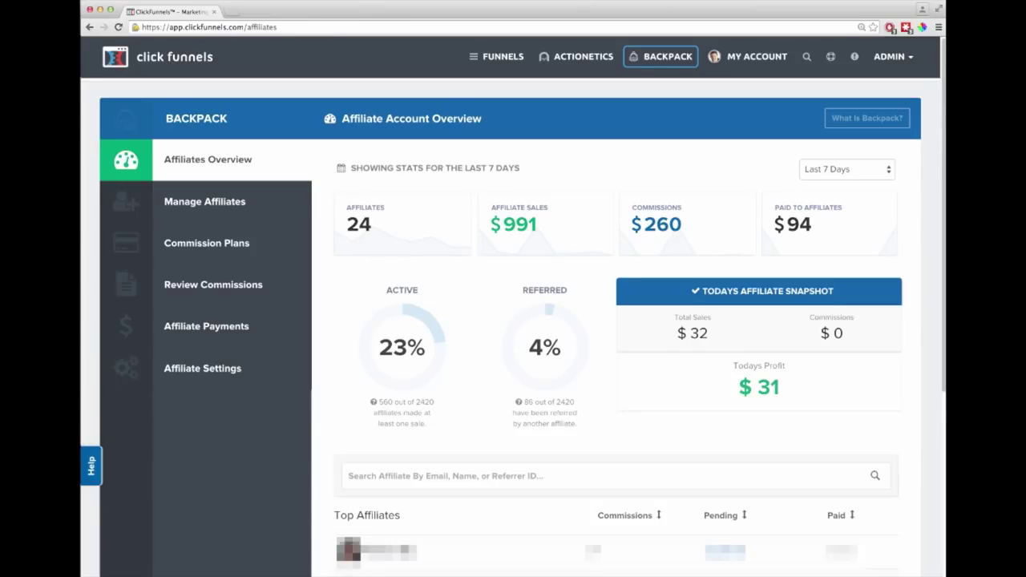
Step: Scroll through the Backpack Affiliate Account Overview figures
mouse_move(670, 64)
scroll(628, 385, down, 3)
scroll(569, 434, up, 3)
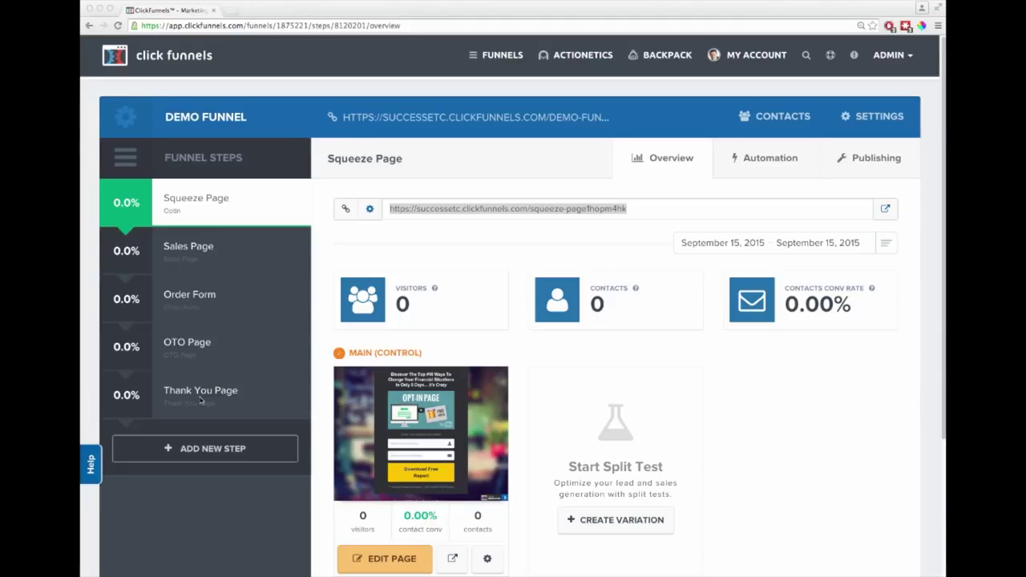
Step: Under Actionetics > Action Funnels, create 'Squeeze Page Action Funel' with the demo group tag
click(582, 58)
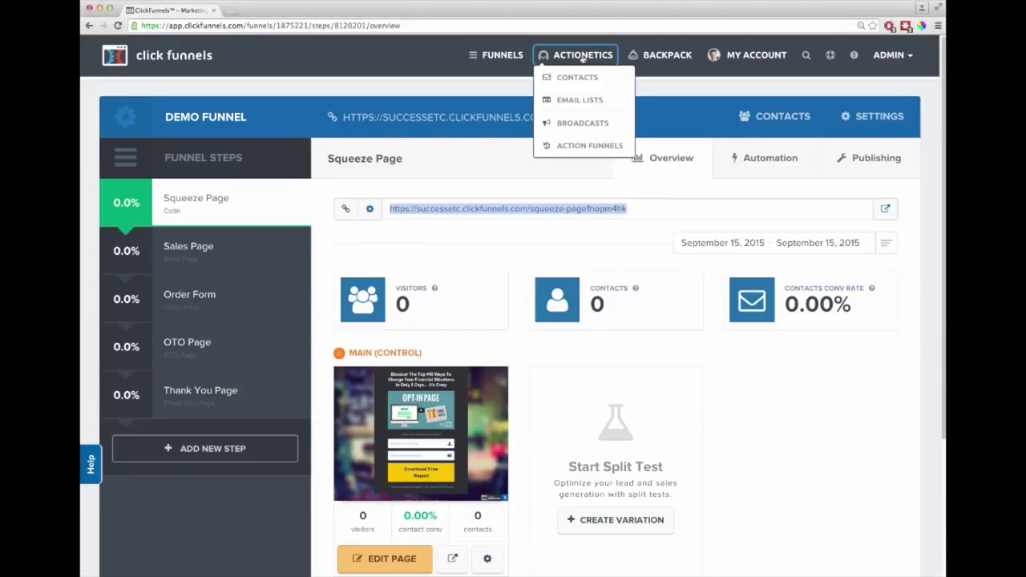
click(577, 147)
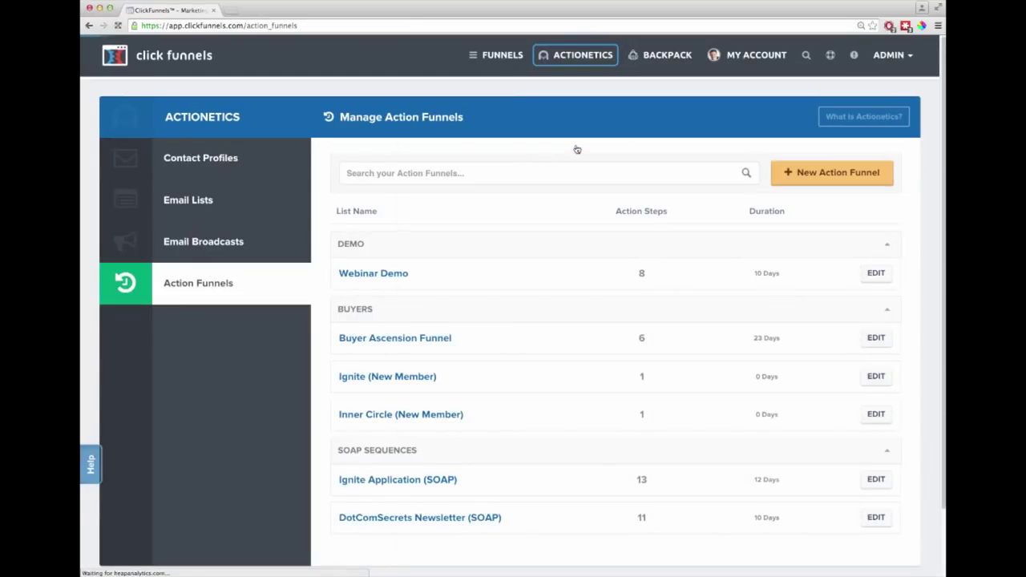
click(829, 175)
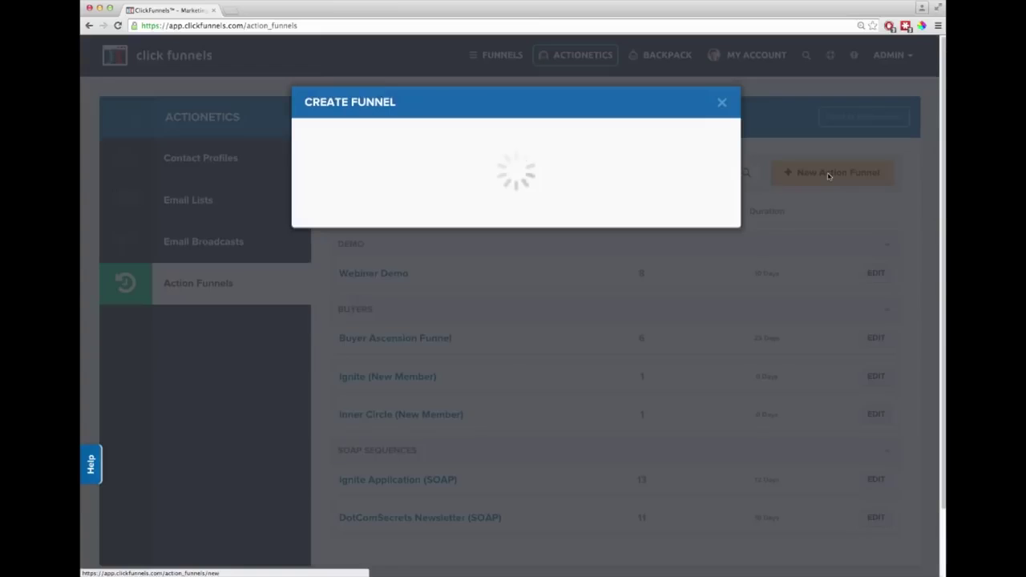
text(Squ)
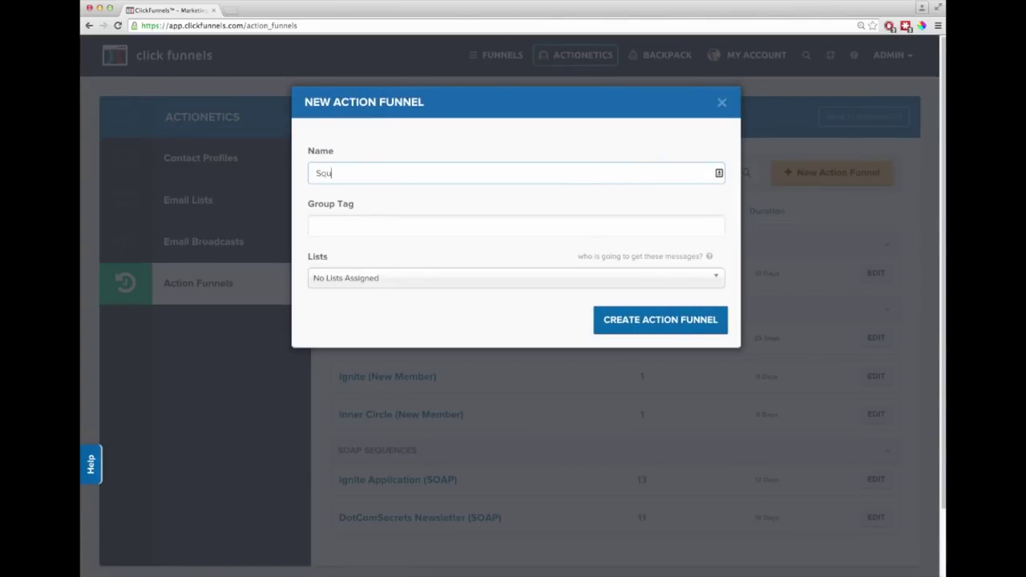
text(eeze Page Action Funel)
key(Tab)
text(demo)
click(351, 255)
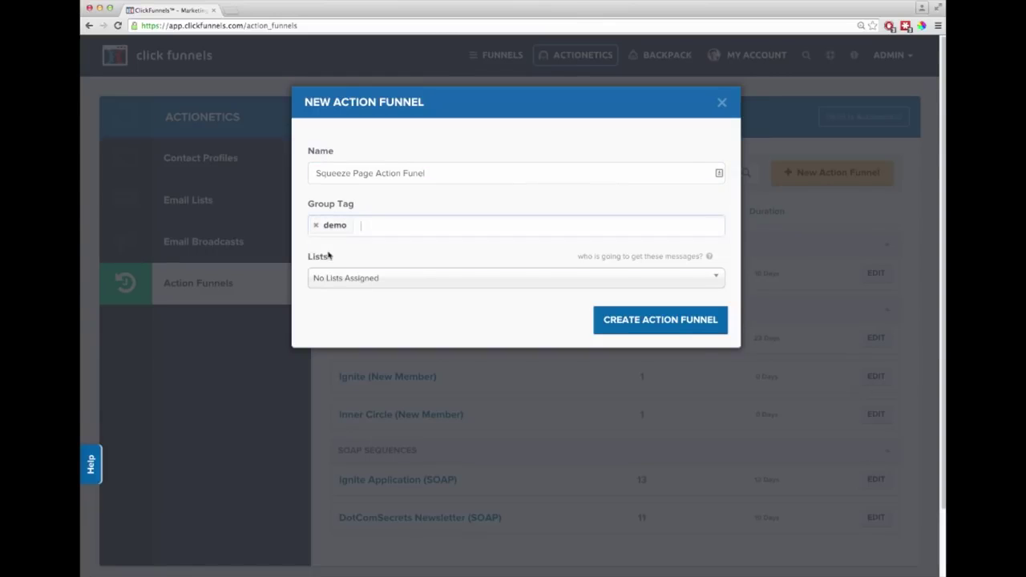
click(634, 321)
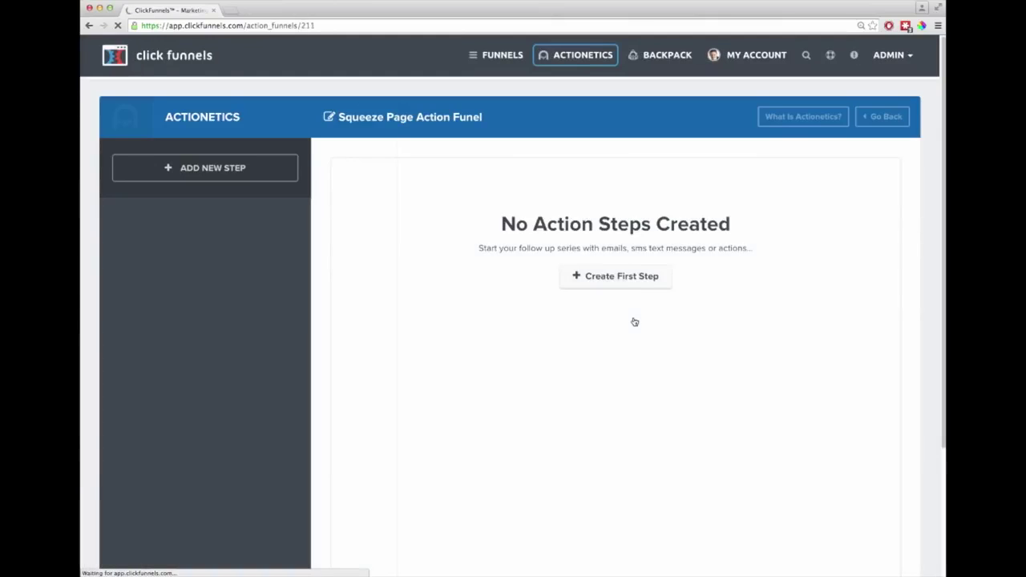
Step: Add a 'take off other email lists' action step and a Send Welcome Email step
click(208, 177)
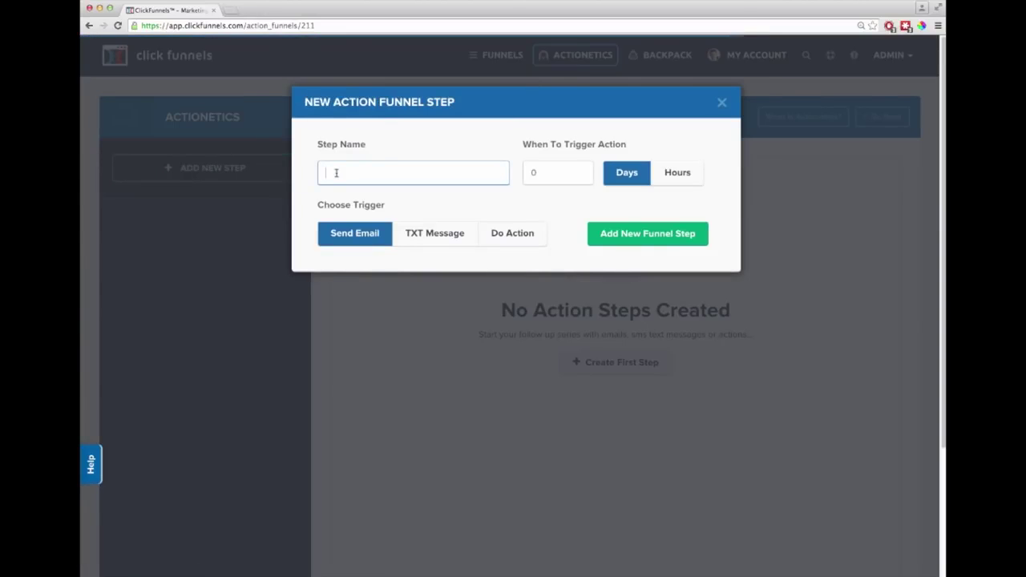
text(take off other email lists)
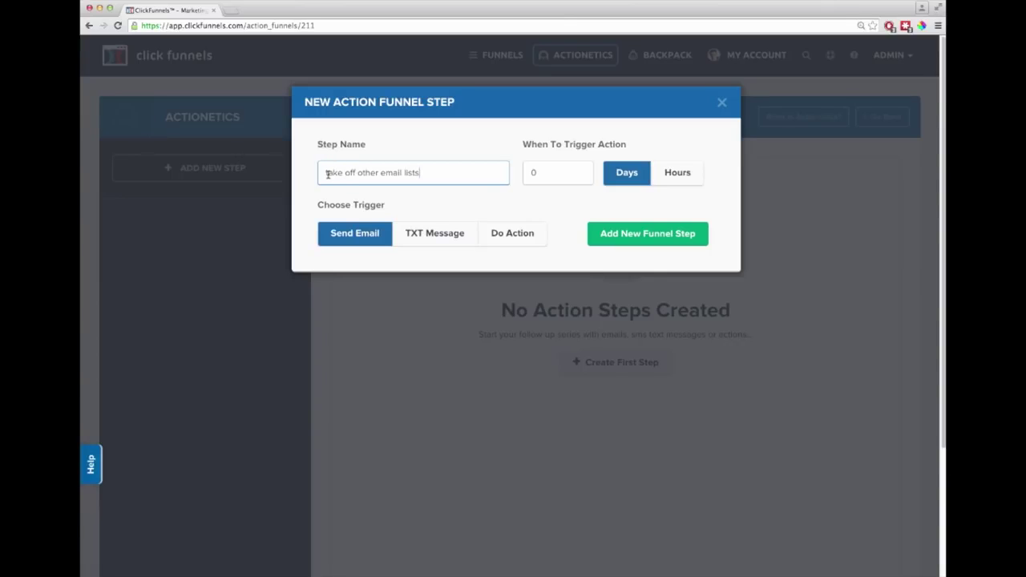
click(514, 233)
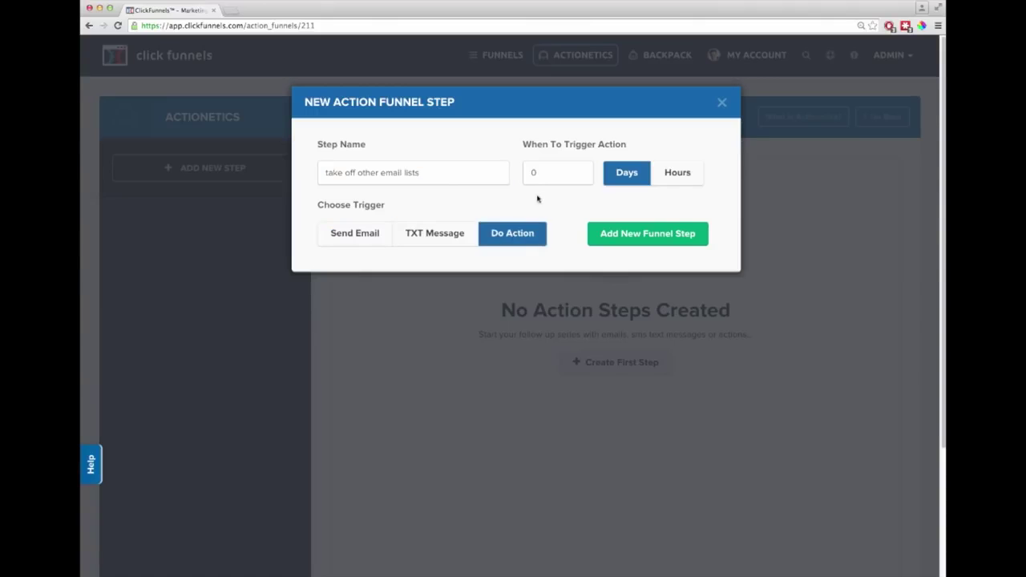
click(626, 235)
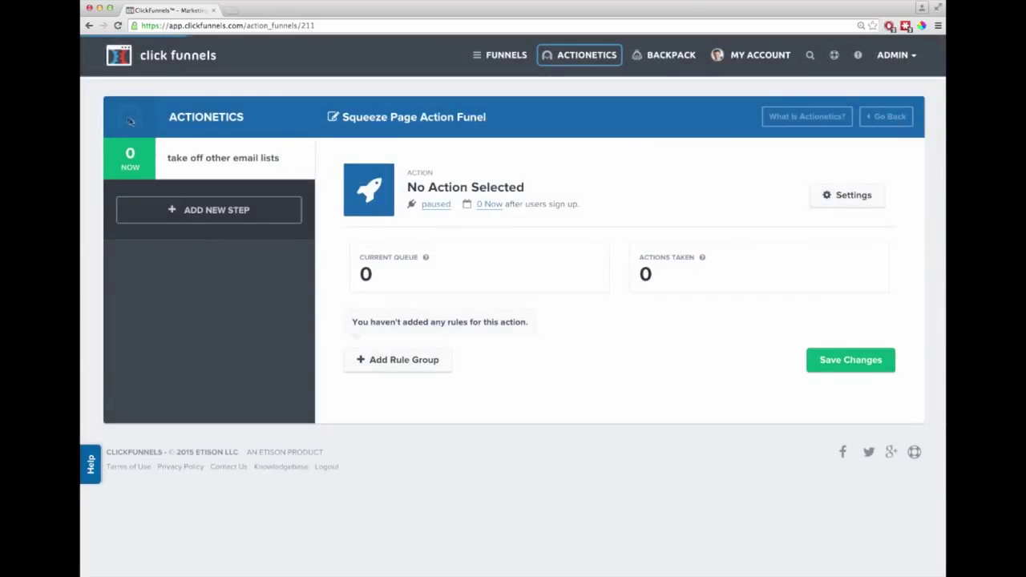
click(204, 211)
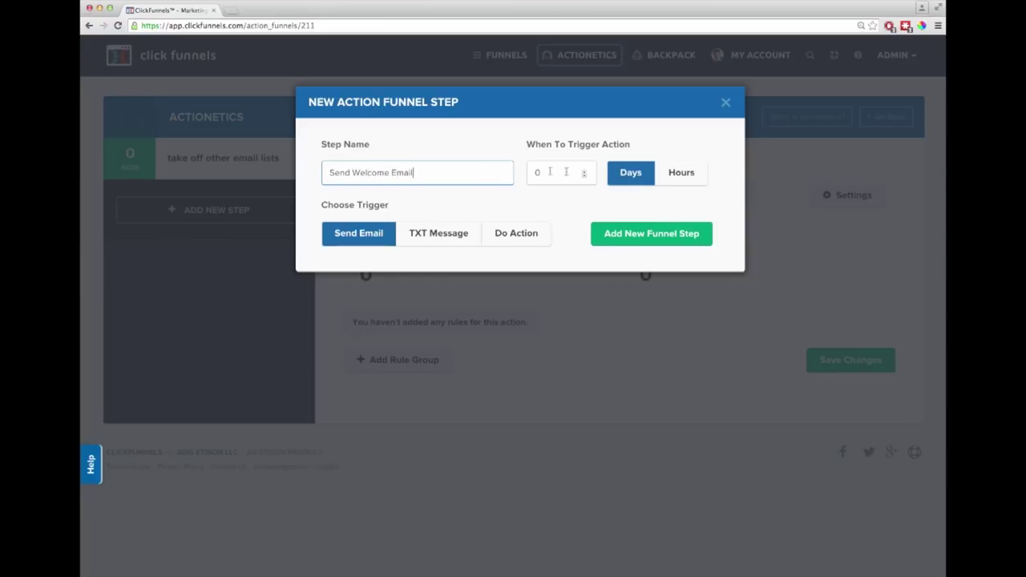
click(617, 232)
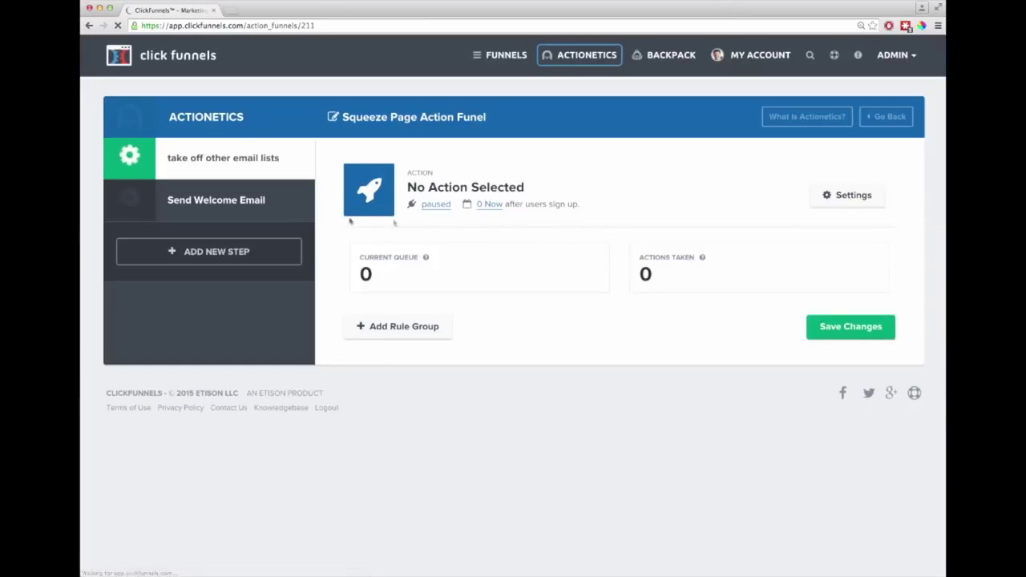
Step: Add a 'Welcome' text-message step and a Free Gift Email step with its day delay
click(220, 251)
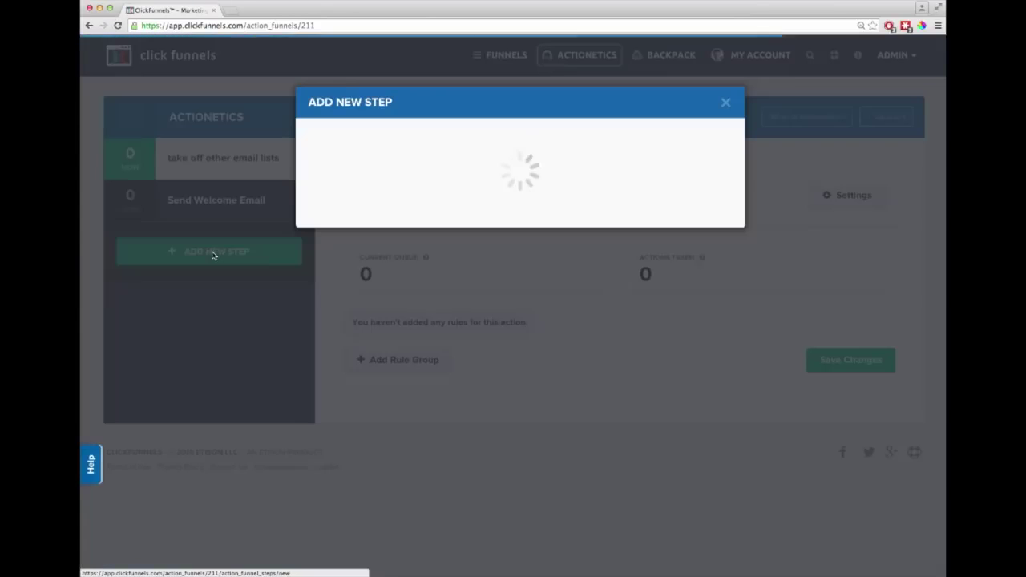
text(Welcome Text)
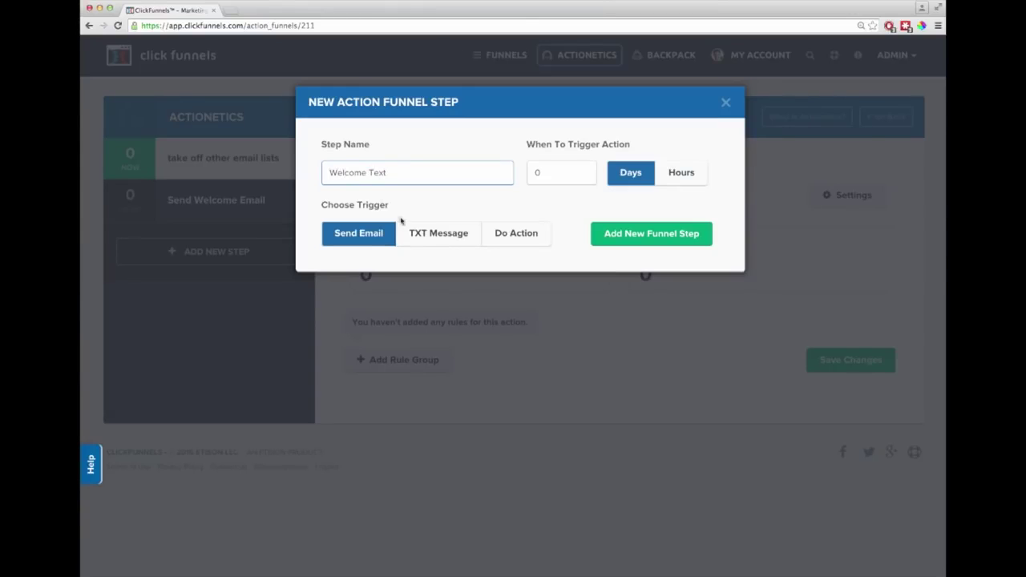
click(430, 231)
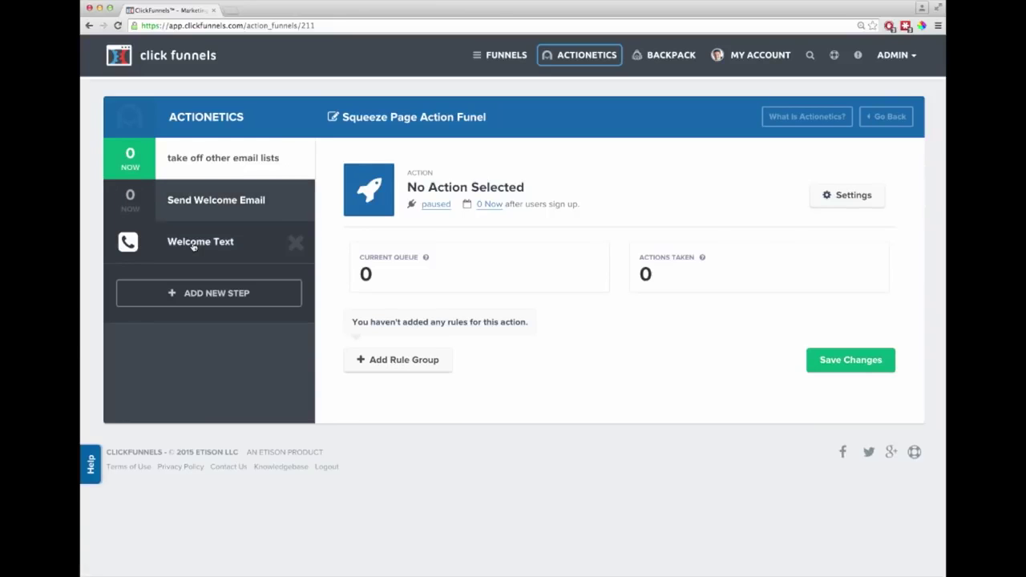
click(206, 292)
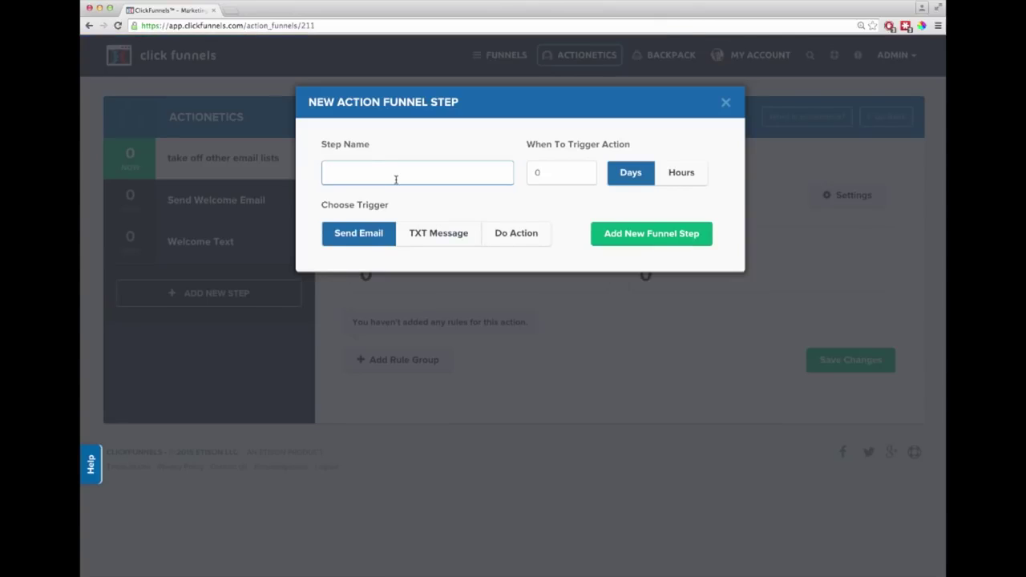
text(Free Gift Email)
click(529, 173)
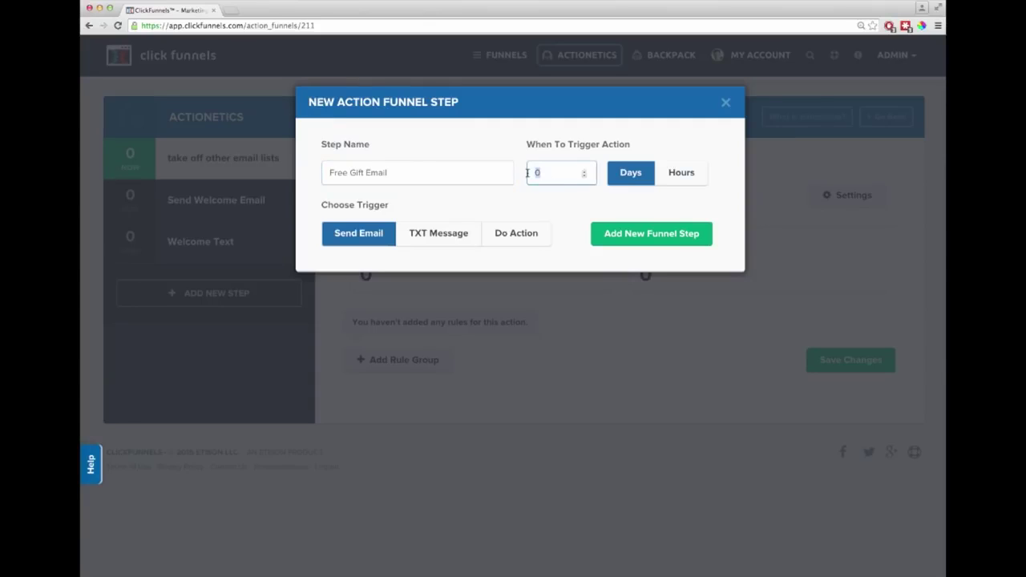
click(634, 236)
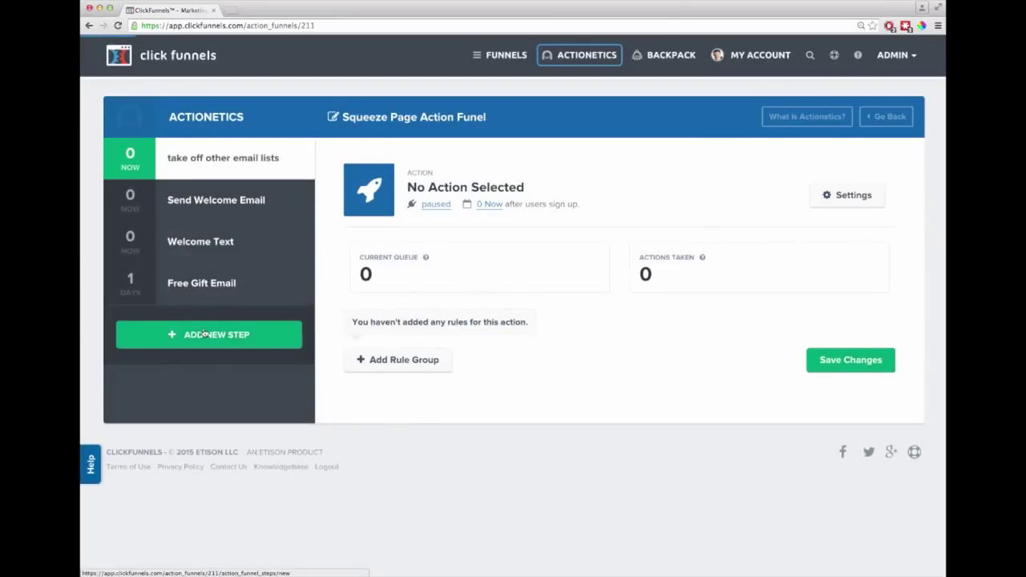
Step: Add a Special Offer Email at 2 days and a webinar invite email at 3 days
click(203, 335)
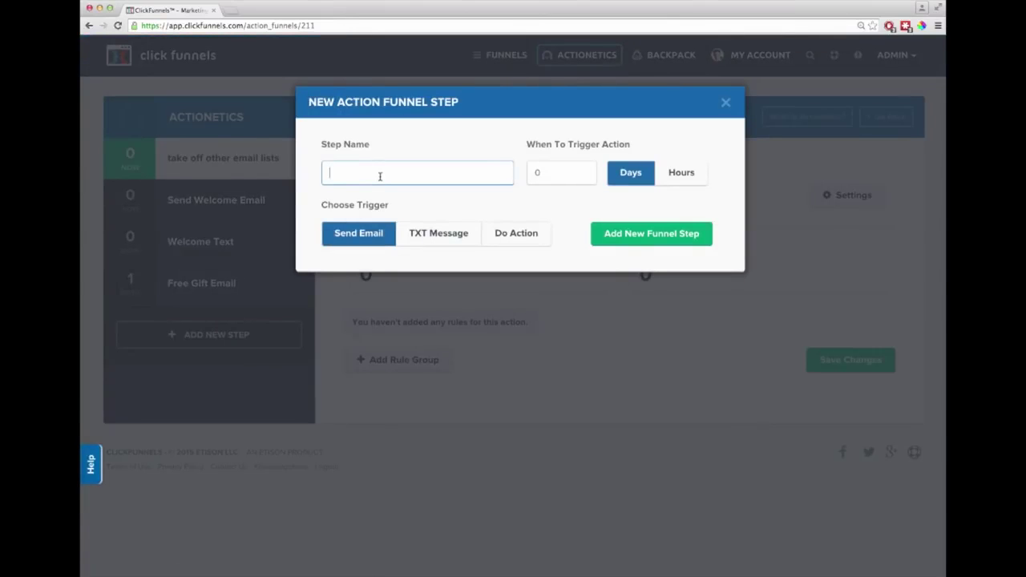
text(Special Offer Email)
click(528, 173)
text(2)
click(654, 237)
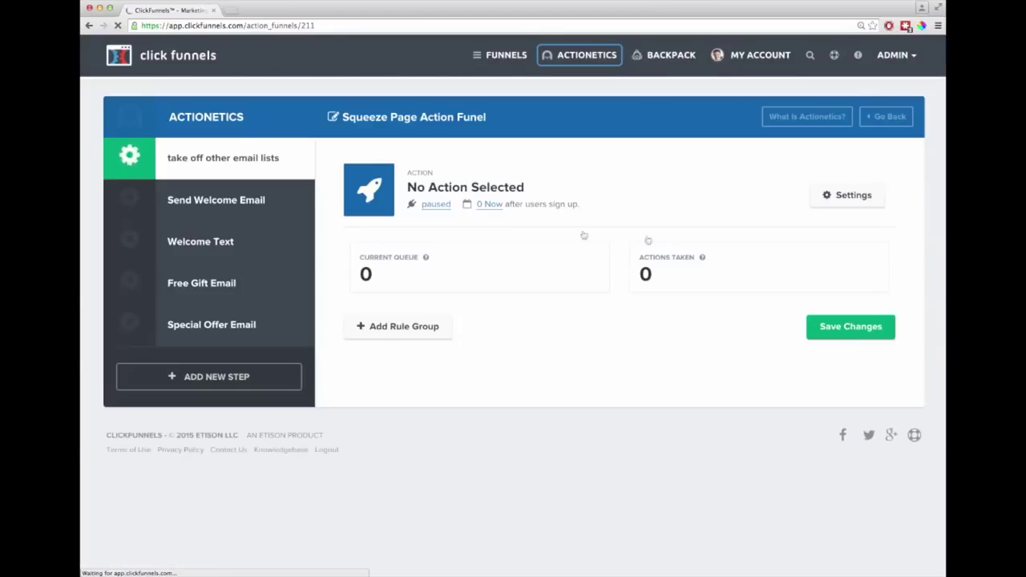
click(231, 384)
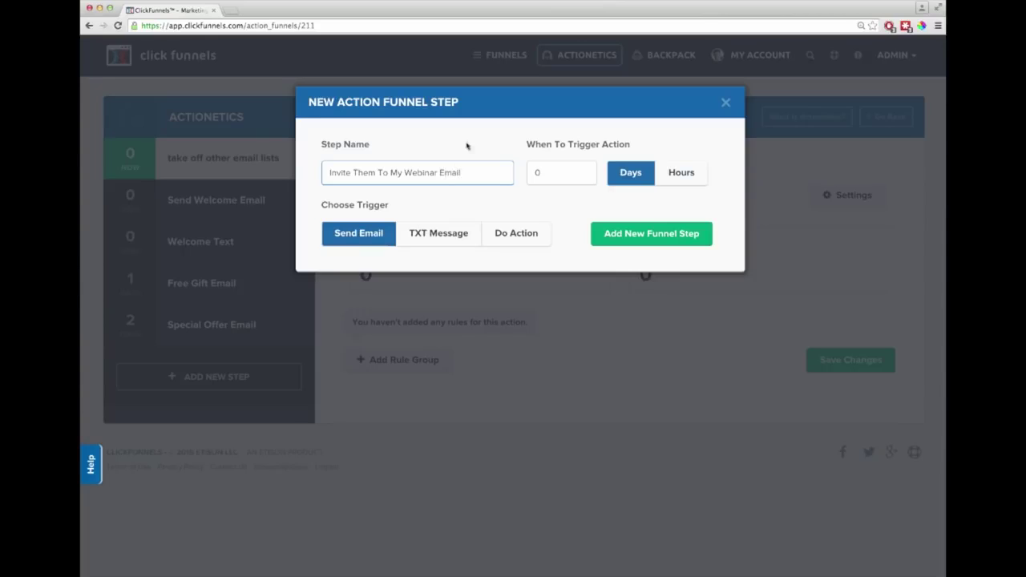
click(547, 172)
text(3)
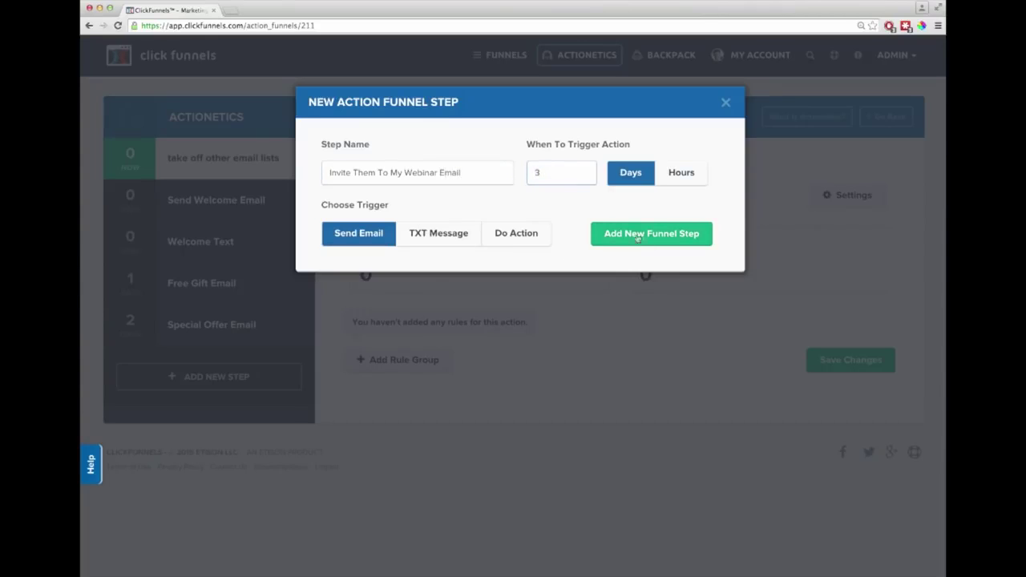
click(638, 239)
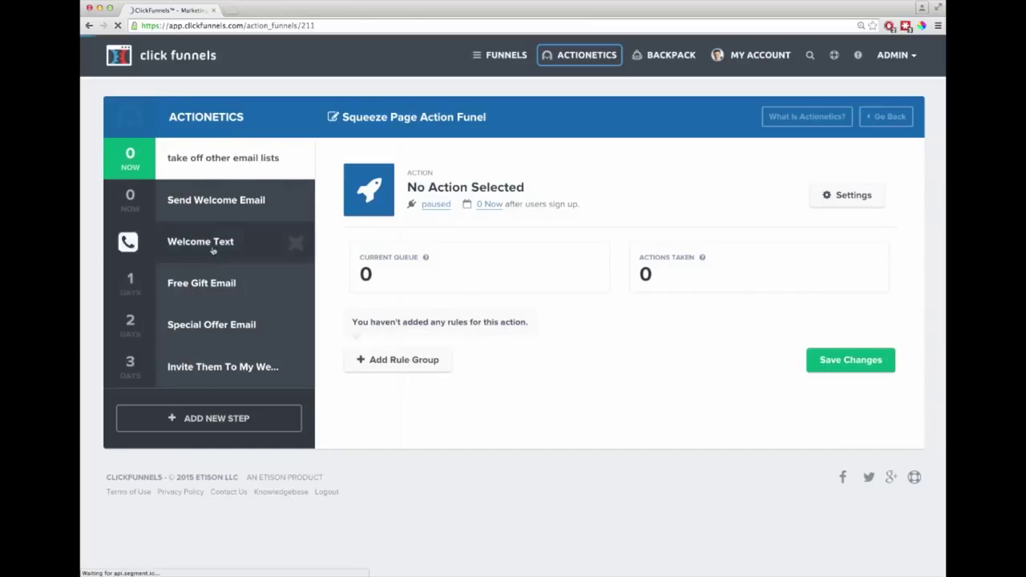
Step: Add a final re-add-to-lists action step at 5 days
click(220, 424)
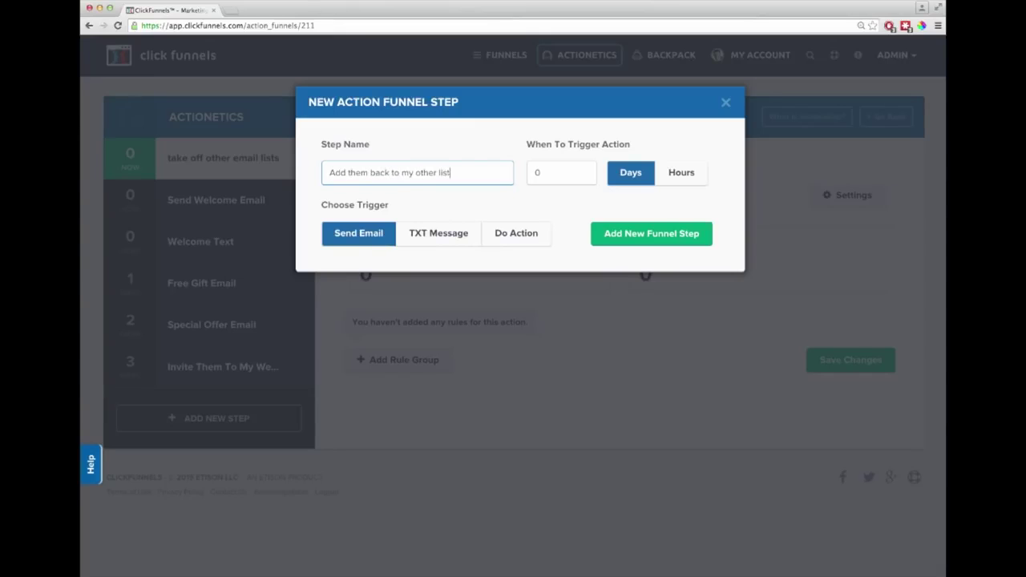
click(532, 234)
drag(543, 175, 524, 176)
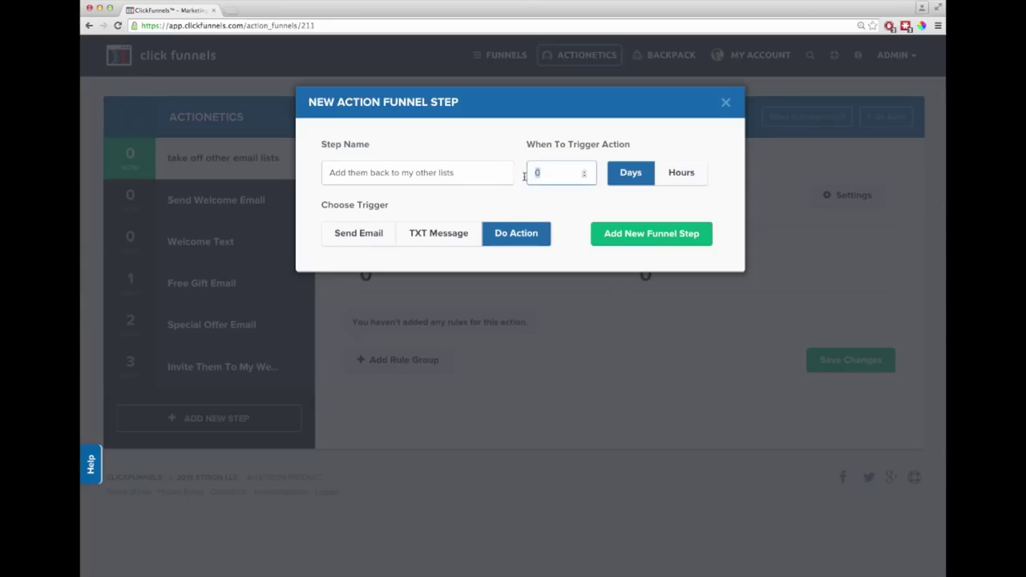
click(657, 236)
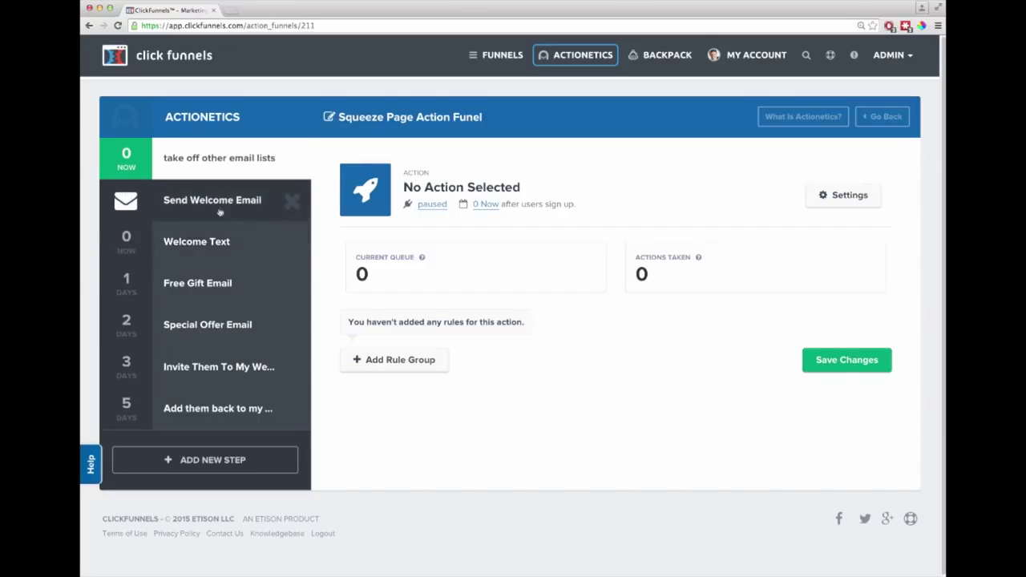
click(224, 291)
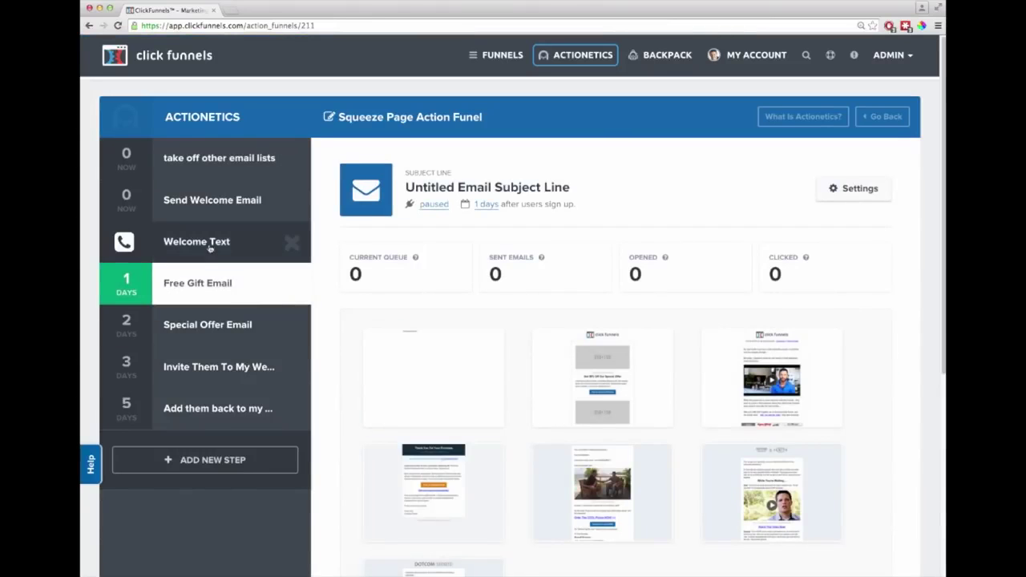
scroll(433, 337, down, 5)
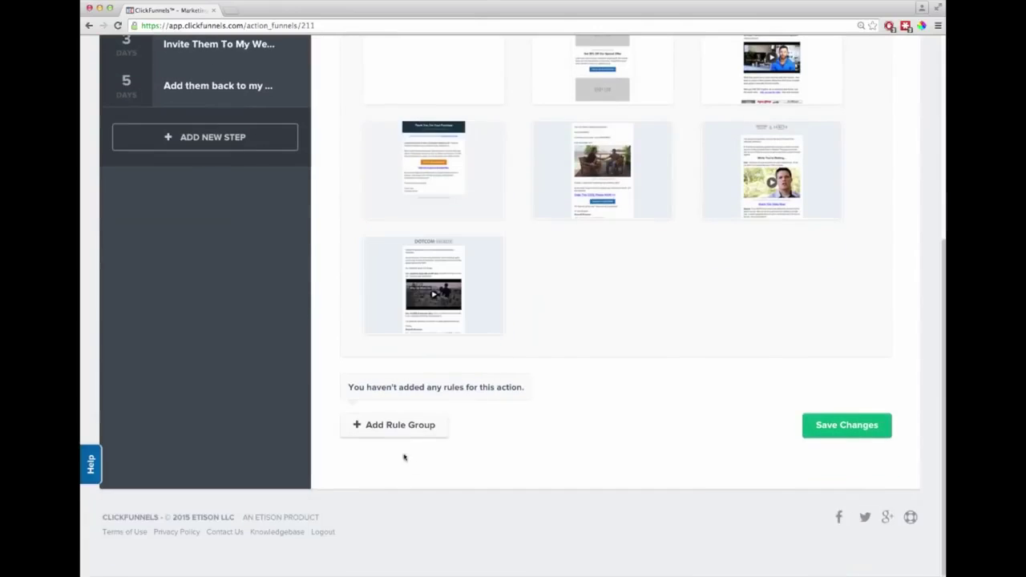
click(406, 427)
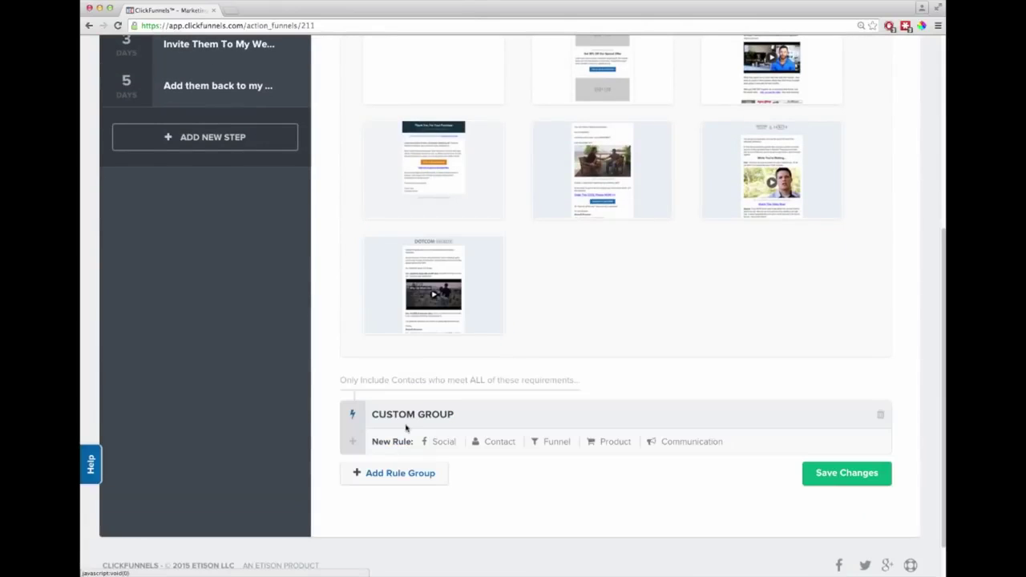
click(445, 443)
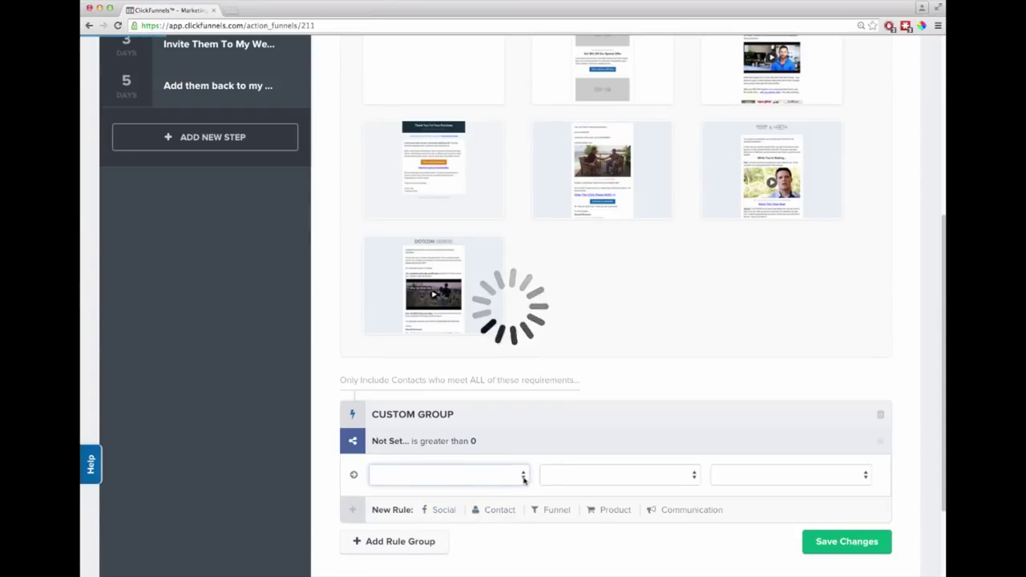
scroll(481, 473, down, 1)
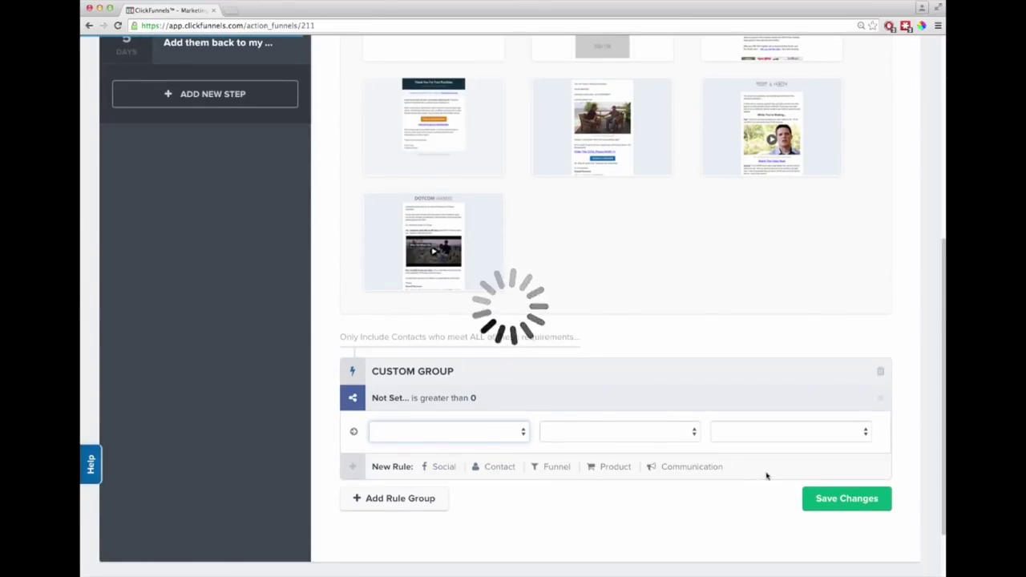
click(617, 469)
scroll(505, 507, down, 1)
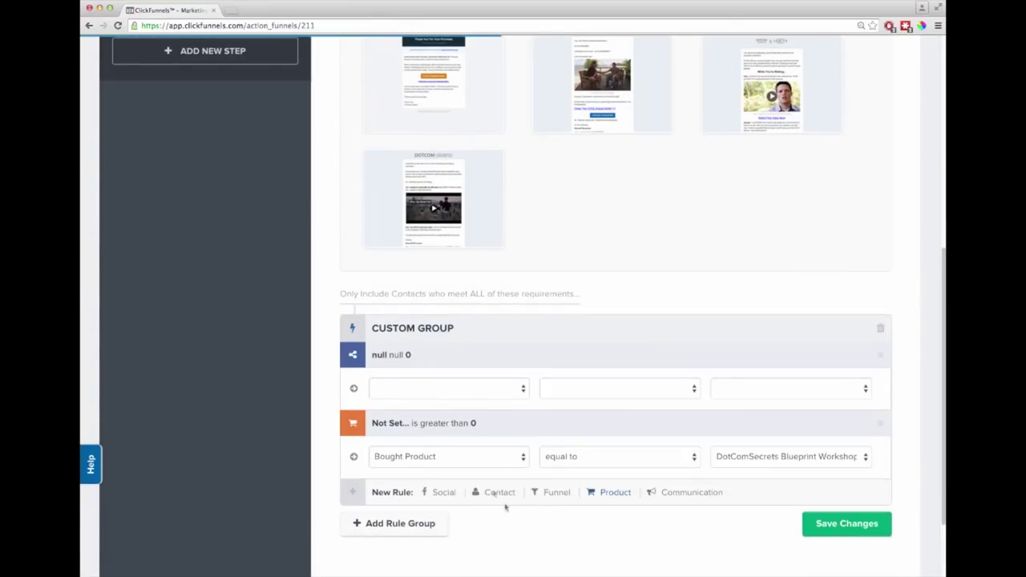
scroll(522, 513, up, 10)
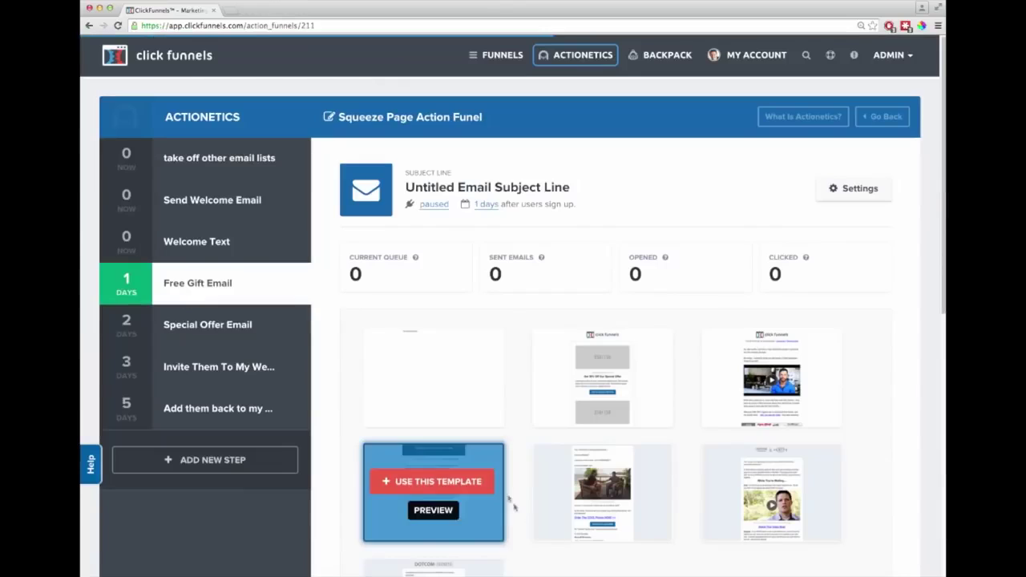
click(206, 328)
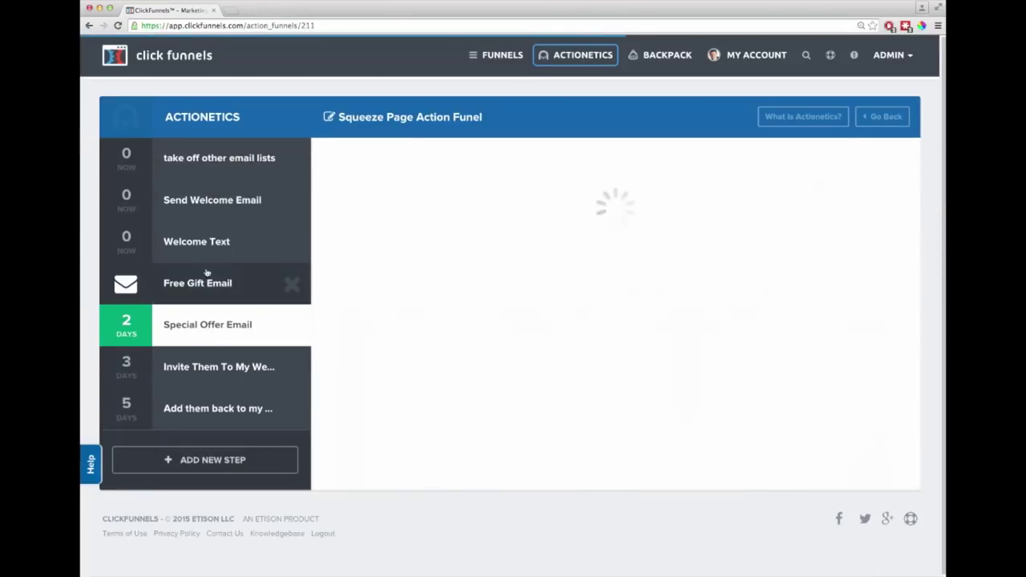
click(207, 288)
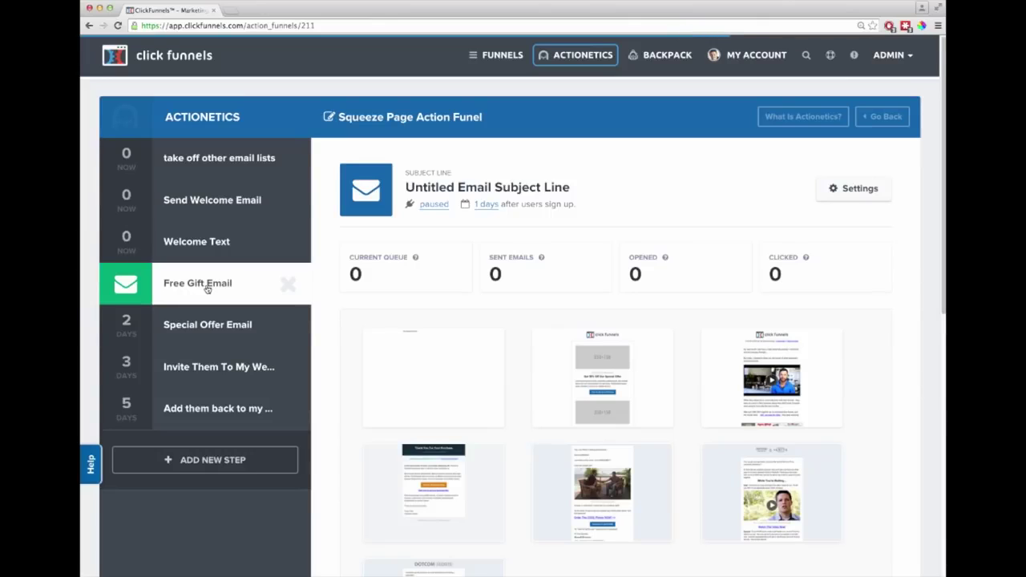
mouse_move(602, 369)
scroll(602, 369, down, 2)
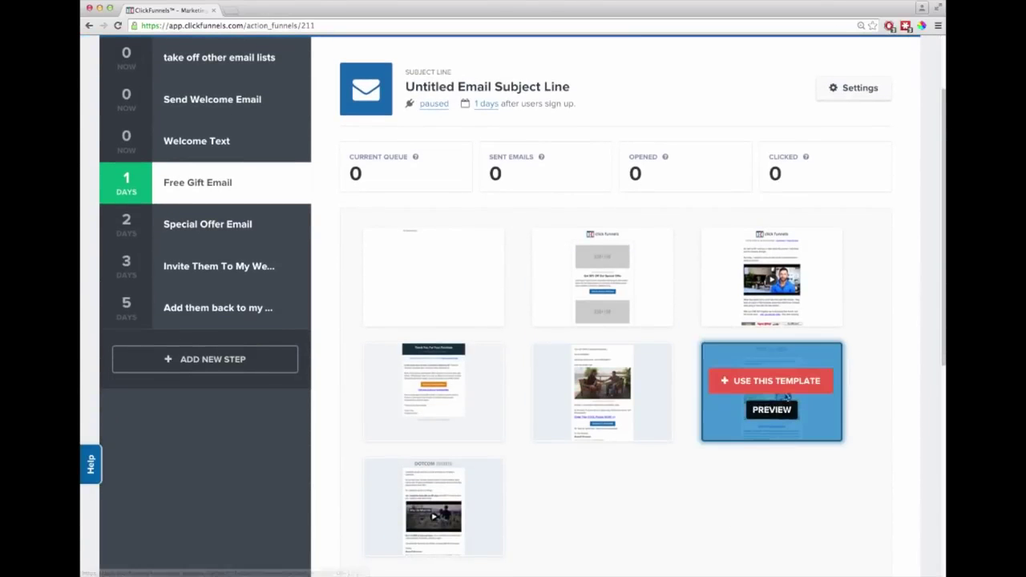
Step: Use the Dotcom Secrets Ignite video template for the Free Gift Email and open it for editing
click(778, 384)
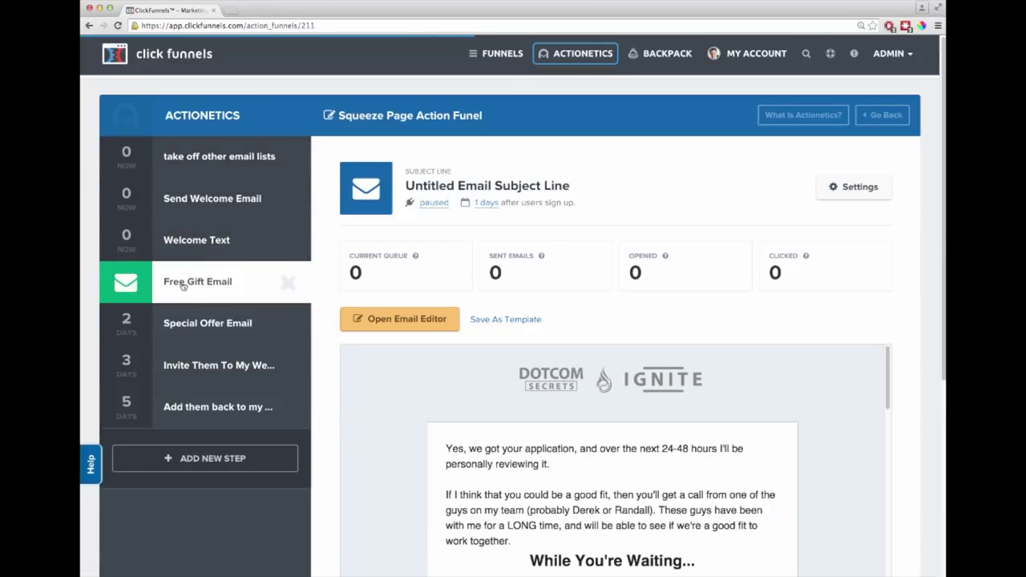
double_click(355, 273)
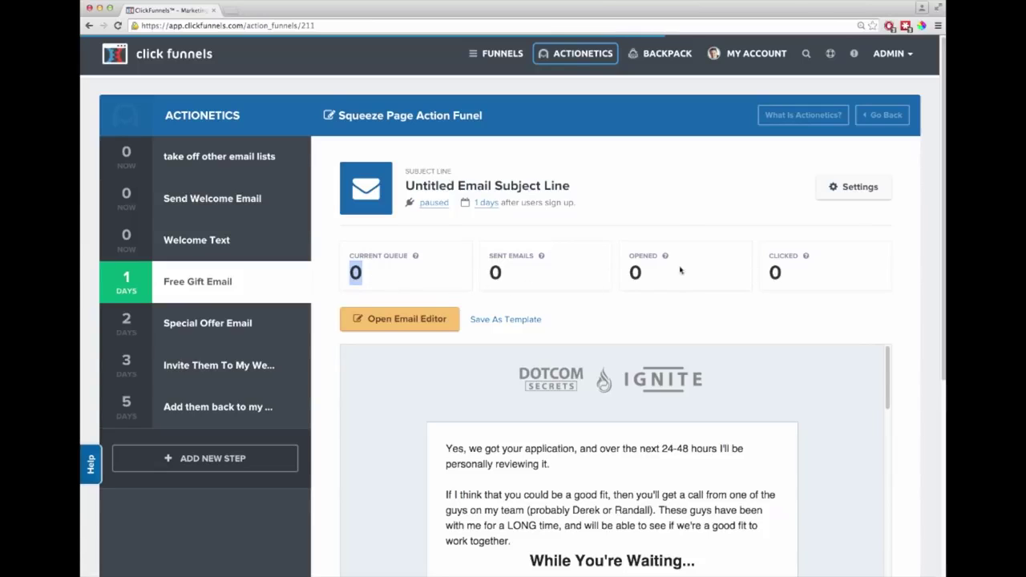
click(407, 319)
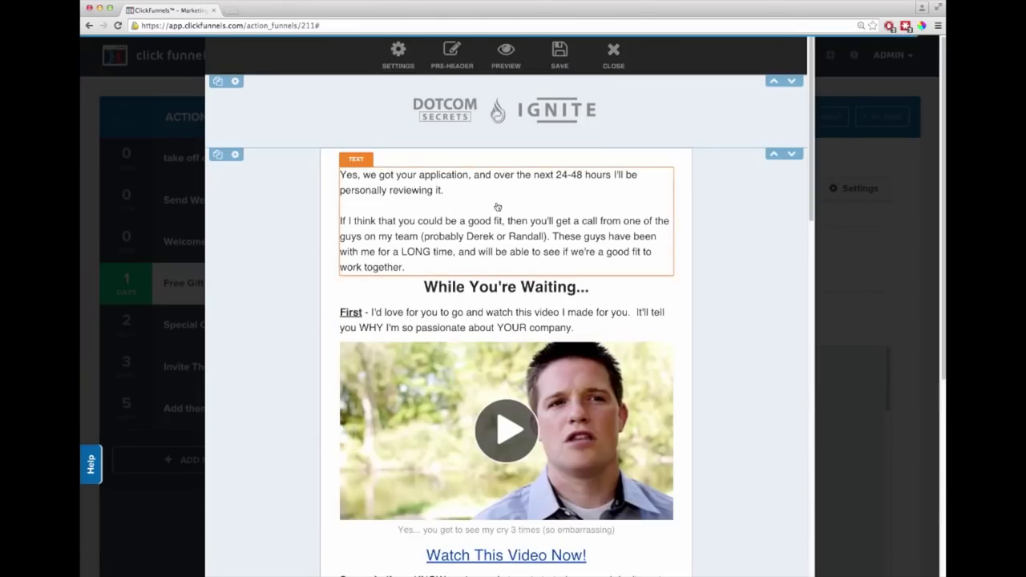
Step: Insert an image and then a button below the email's intro text
click(506, 276)
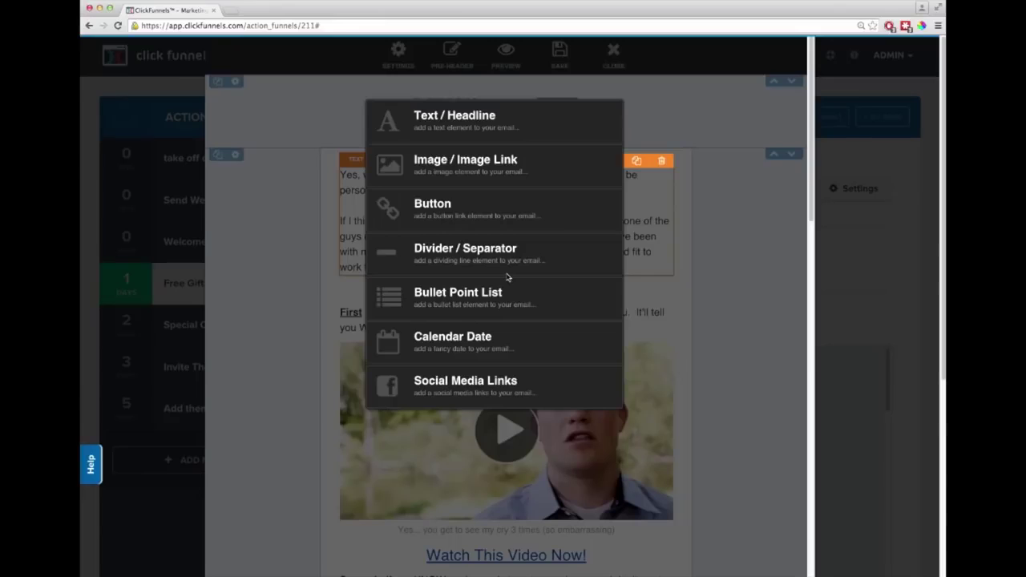
click(492, 162)
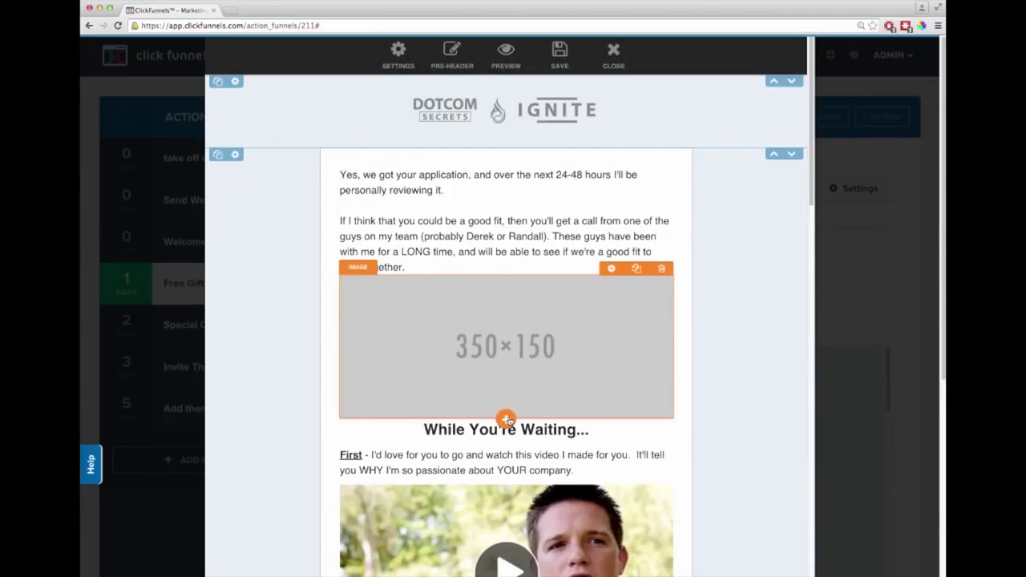
click(506, 419)
click(476, 207)
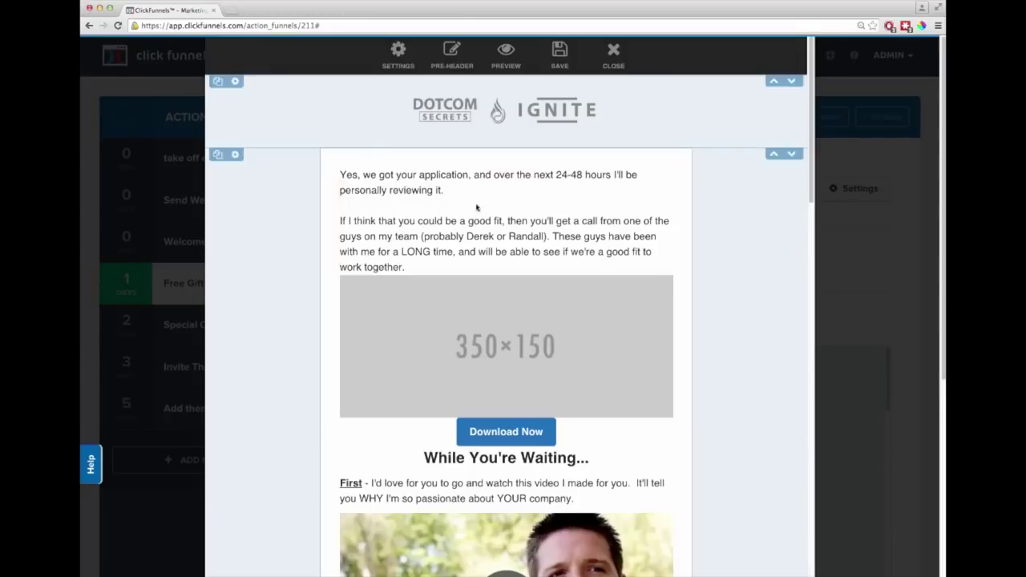
Step: Set the button text to 'Visit My Website Now!!!' with a 10px top margin
click(540, 429)
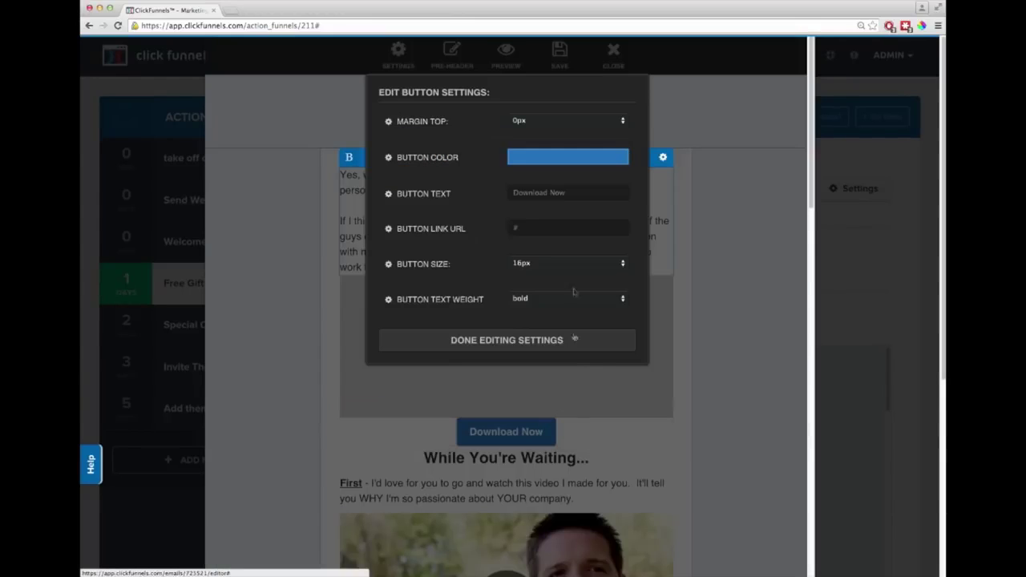
triple_click(561, 192)
text(V)
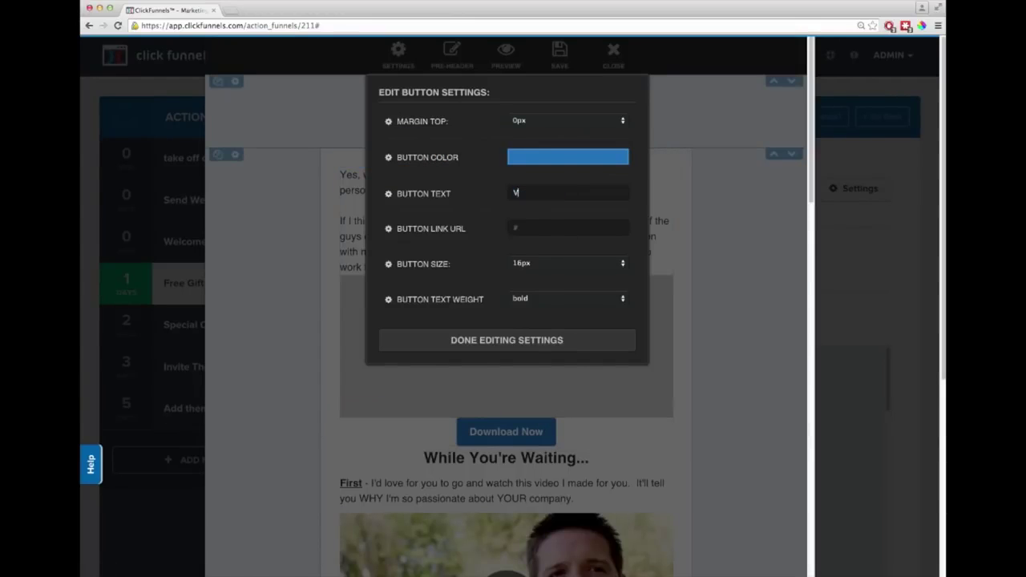
text(isit My Website Now!!!)
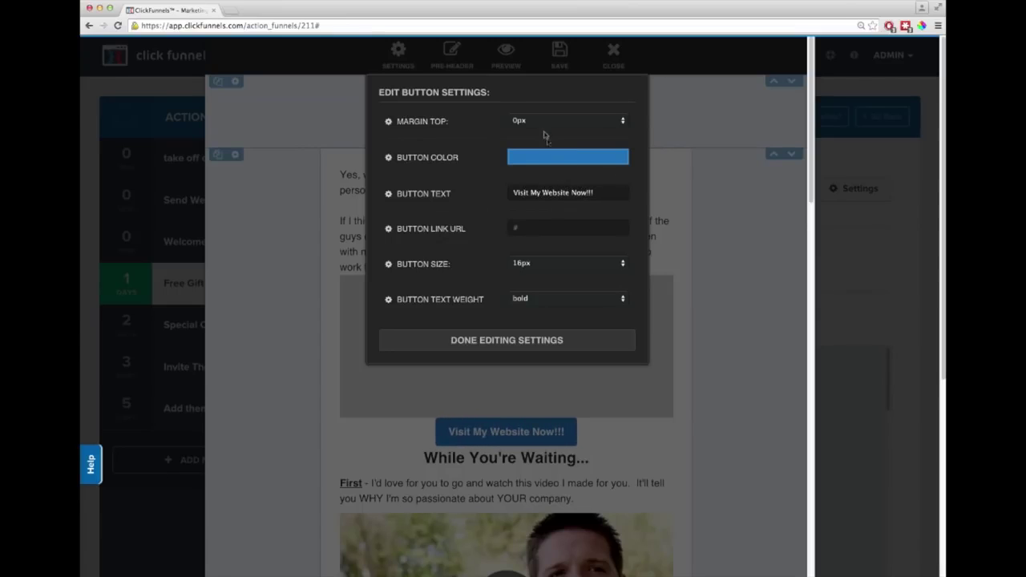
click(543, 121)
click(540, 142)
click(414, 345)
click(463, 429)
scroll(449, 385, down, 1)
click(527, 421)
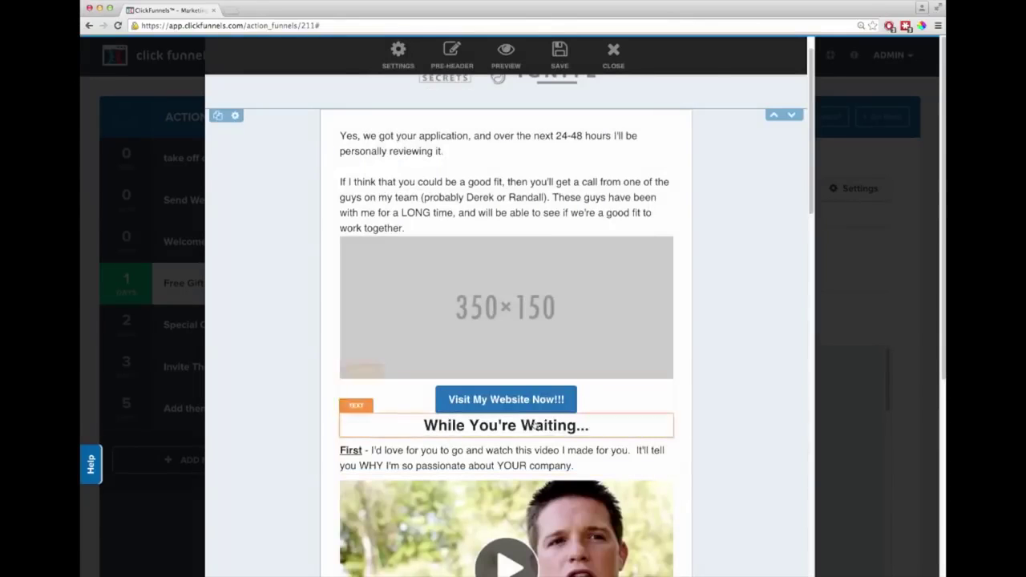
Step: Move the video image up and delete the empty 350×150 placeholder image
drag(561, 489, 584, 315)
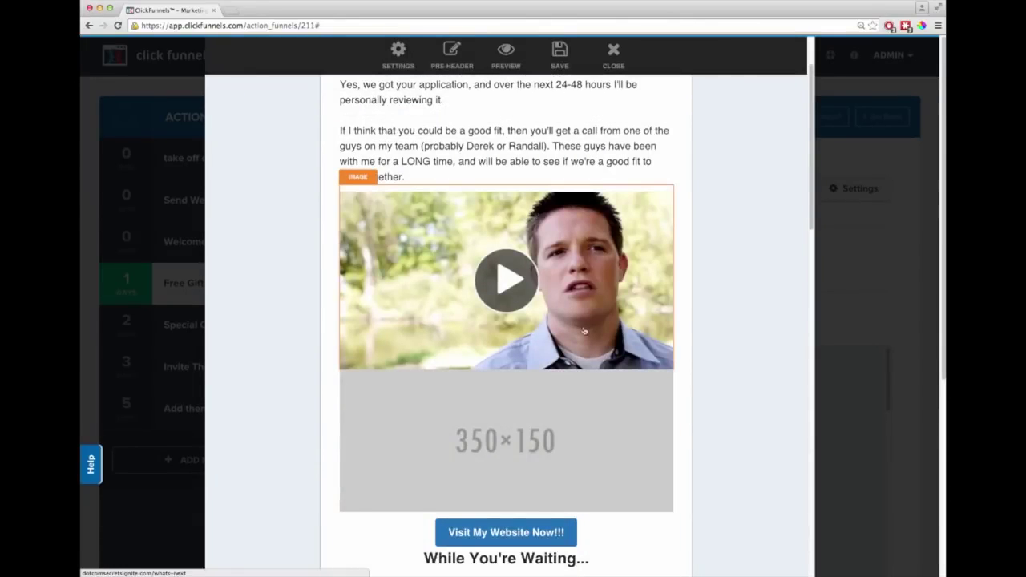
click(661, 363)
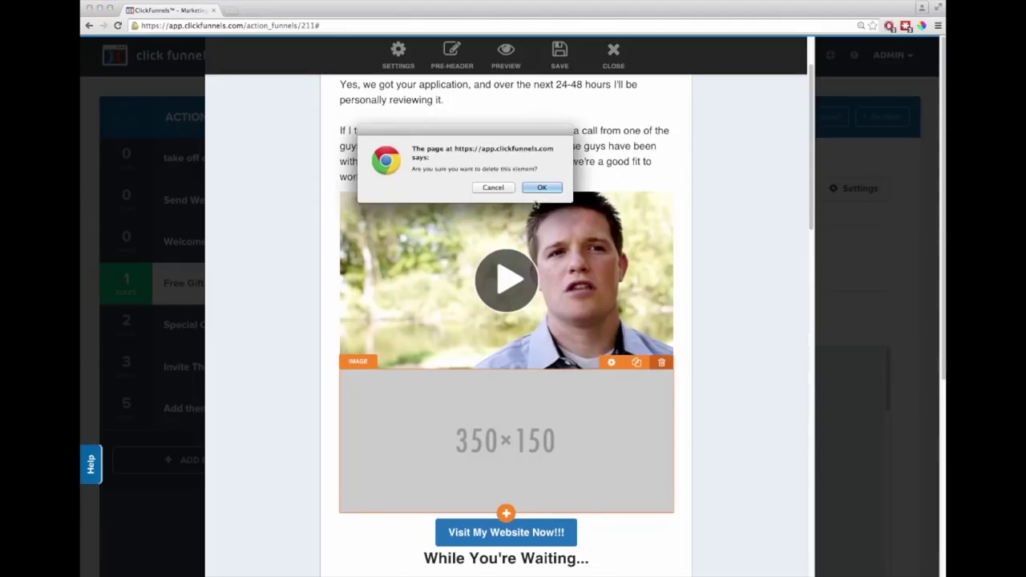
click(539, 189)
scroll(541, 393, down, 3)
scroll(541, 401, down, 10)
scroll(560, 407, up, 12)
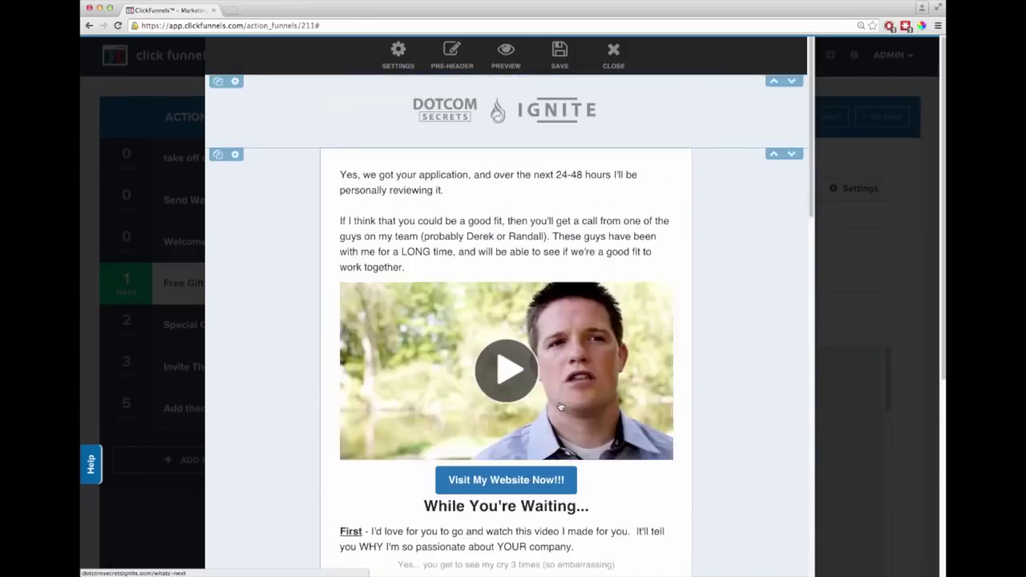
Step: Save the email, check it in the preview tab, and close the email editor
click(546, 55)
click(507, 56)
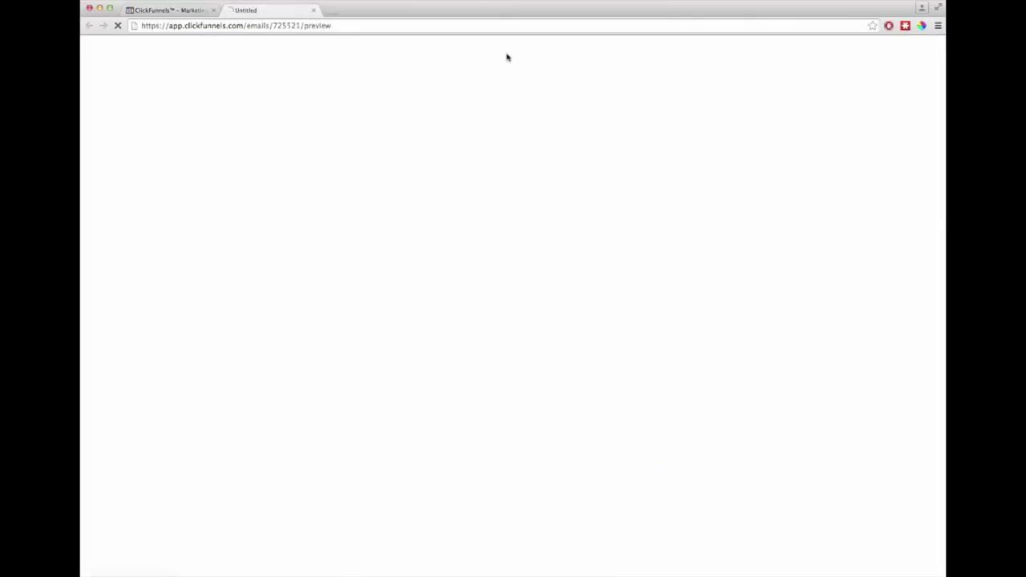
scroll(481, 304, down, 4)
scroll(480, 304, down, 5)
scroll(384, 225, up, 15)
click(312, 10)
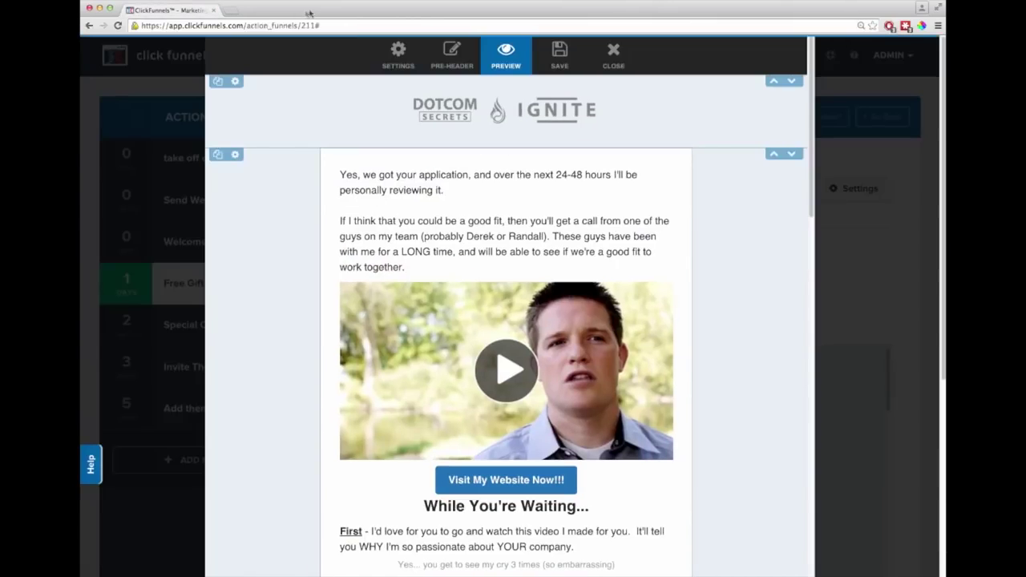
click(614, 56)
mouse_move(614, 58)
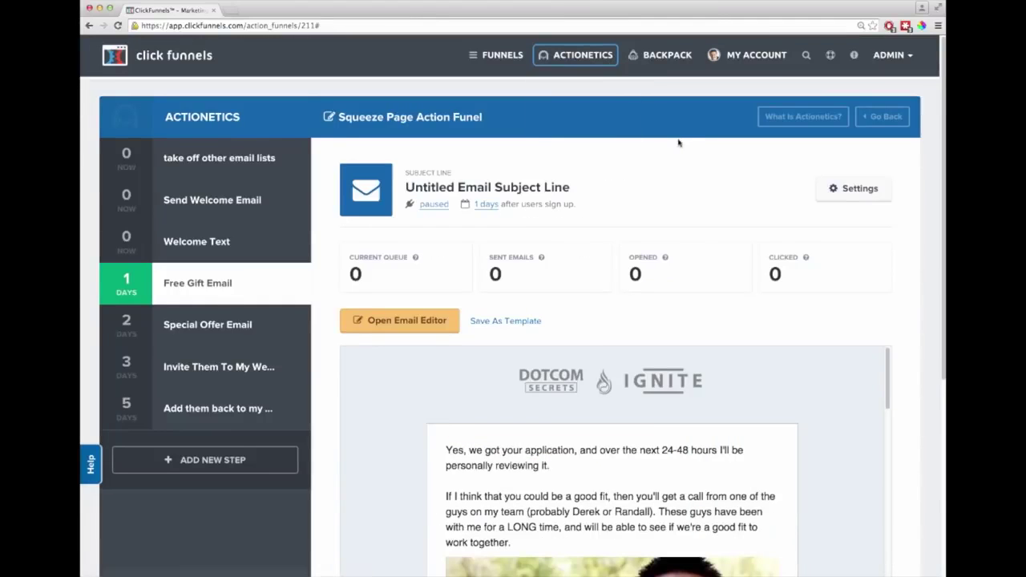